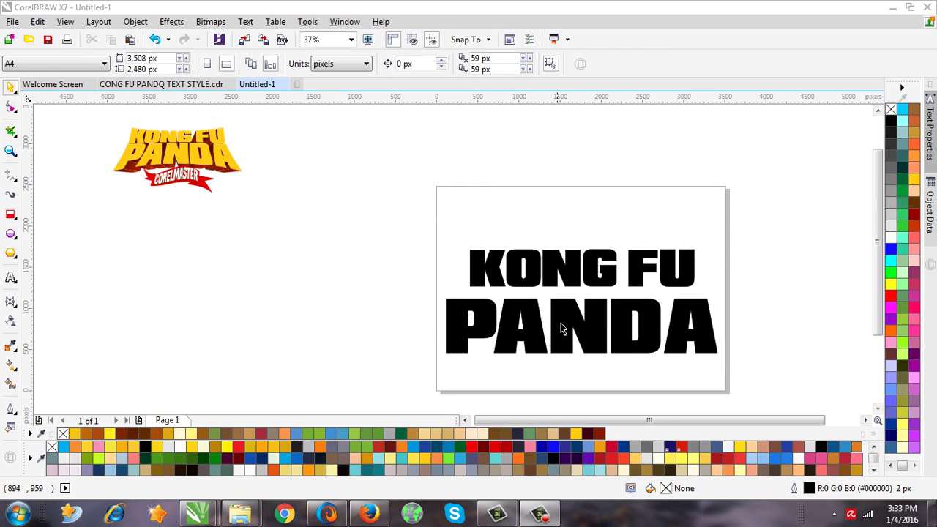
Step: Drop a copy of the black PANDA text beside the page and zoom in on it to 75%
{"action": "left_click", "coordinate": [570, 321]}
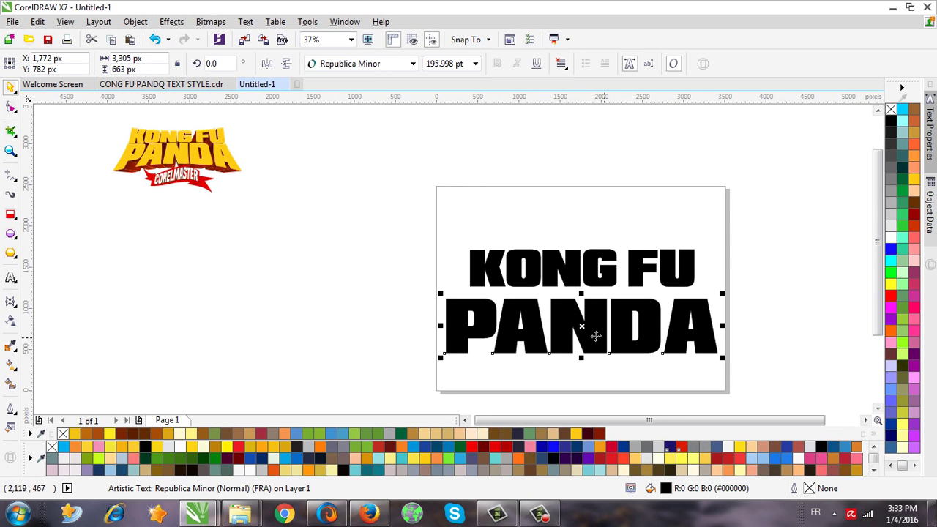
{"action": "left_click_drag", "start_coordinate": [595, 328], "coordinate": [246, 287]}
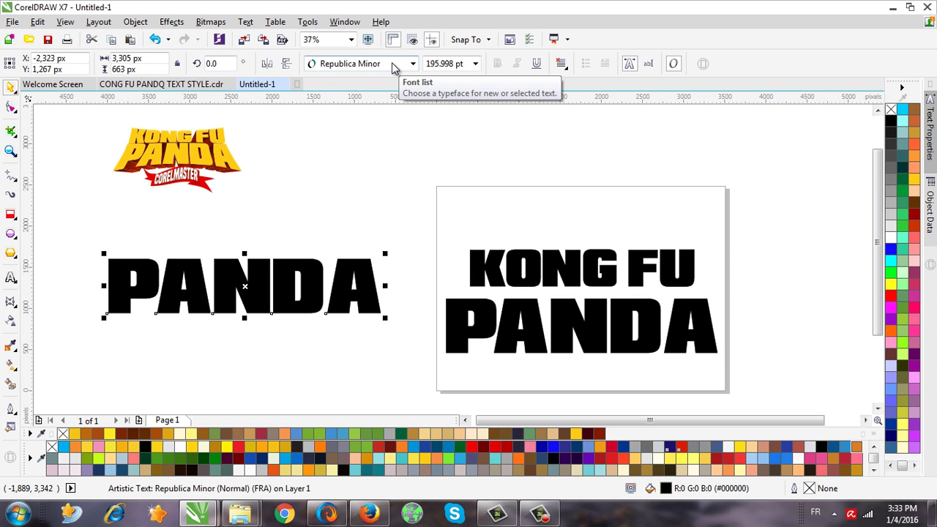
{"action": "left_click", "coordinate": [471, 423]}
{"action": "left_click", "coordinate": [865, 420]}
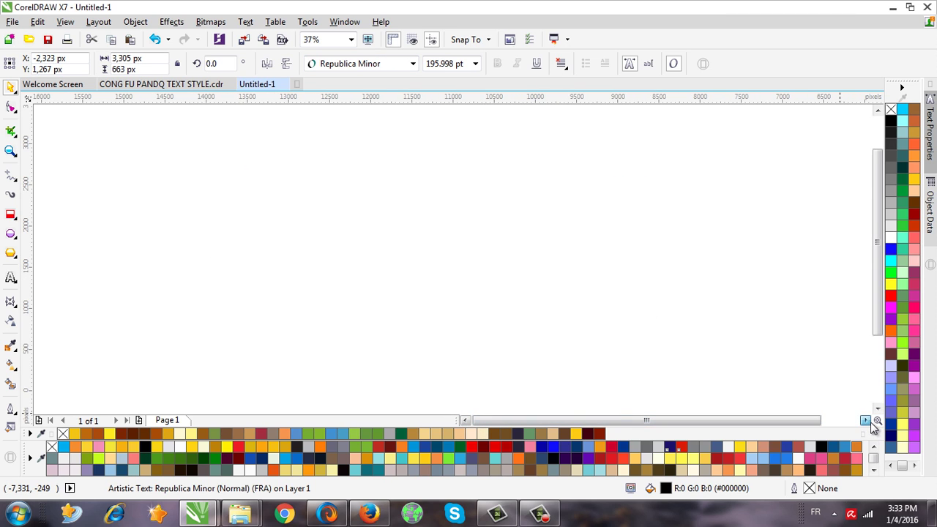
{"action": "left_click", "coordinate": [865, 420]}
{"action": "left_click", "coordinate": [865, 420]}
{"action": "left_click", "coordinate": [866, 420]}
{"action": "left_click", "coordinate": [865, 420]}
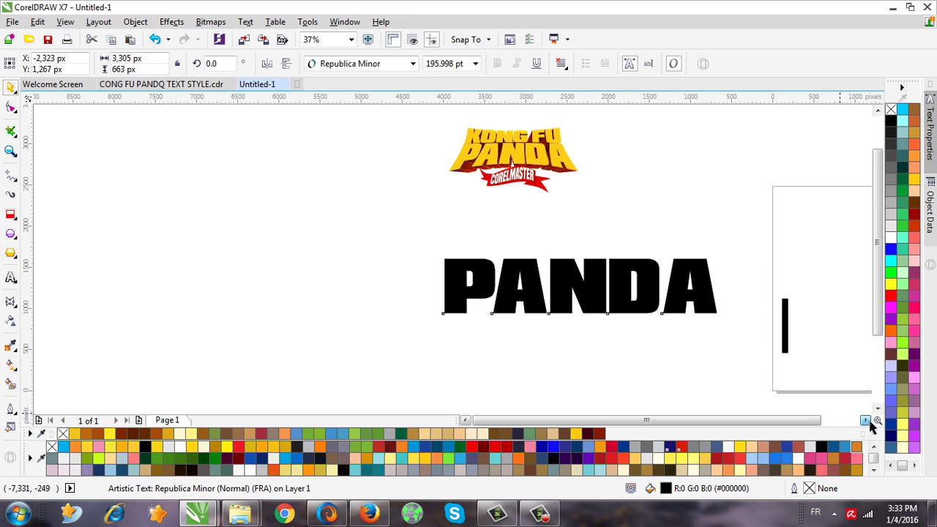
{"action": "left_click", "coordinate": [865, 420]}
{"action": "left_click", "coordinate": [652, 304]}
{"action": "scroll", "coordinate": [652, 304], "scroll_direction": "up", "scroll_amount": 2}
Step: Shift the PANDA copy up and to the left, and bring up the Effects menu
{"action": "left_click_drag", "start_coordinate": [683, 292], "coordinate": [513, 270]}
{"action": "left_click", "coordinate": [180, 21]}
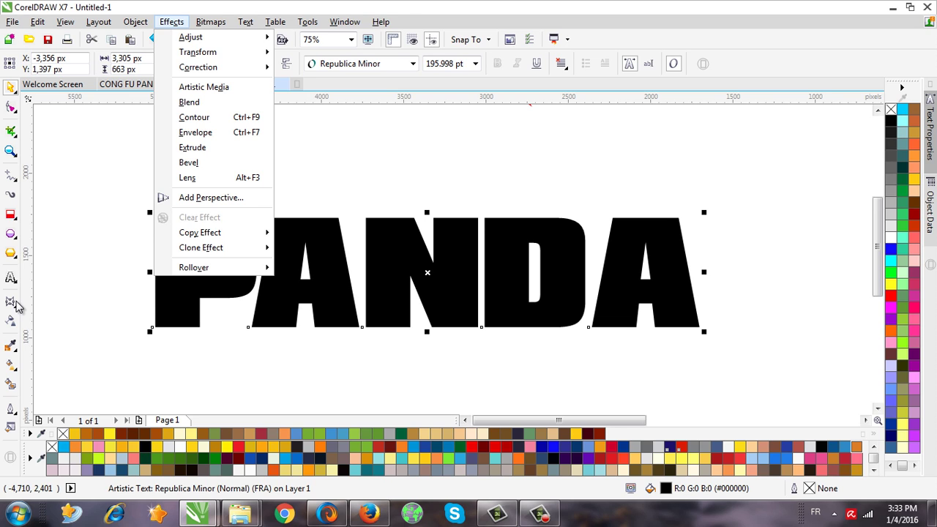
Step: Add a perspective to PANDA that narrows its top, with the bottom corners snapped to a new horizontal guideline
{"action": "left_click", "coordinate": [208, 198]}
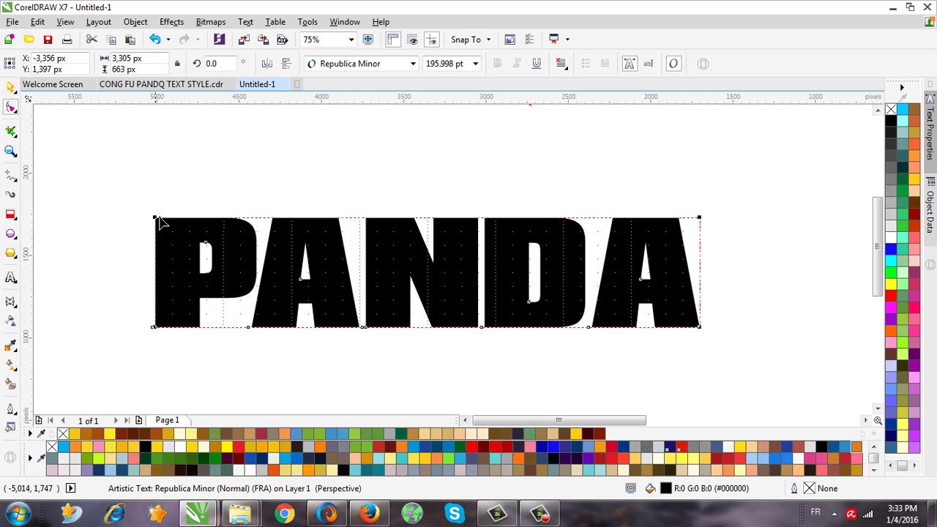
{"action": "left_click_drag", "start_coordinate": [158, 218], "coordinate": [183, 218]}
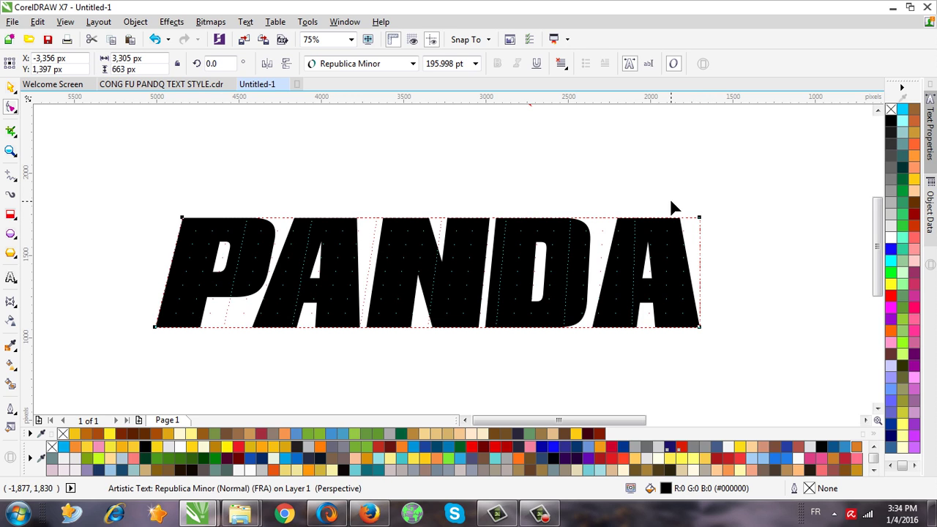
{"action": "mouse_move", "coordinate": [699, 216]}
{"action": "left_mouse_down"}
{"action": "mouse_move", "coordinate": [678, 219]}
{"action": "mouse_move", "coordinate": [686, 217]}
{"action": "left_mouse_up"}
{"action": "left_click_drag", "start_coordinate": [367, 98], "coordinate": [405, 336]}
{"action": "left_click_drag", "start_coordinate": [700, 327], "coordinate": [701, 336]}
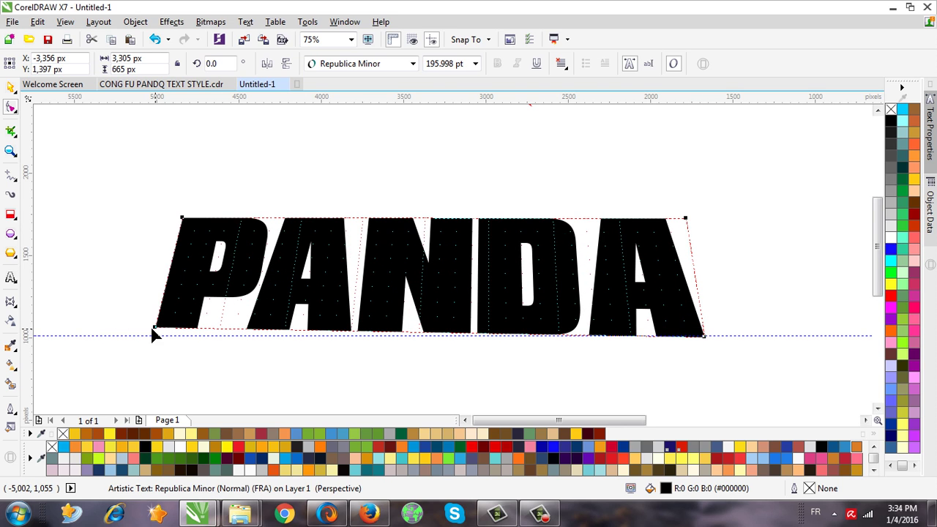
{"action": "left_click_drag", "start_coordinate": [155, 332], "coordinate": [152, 337]}
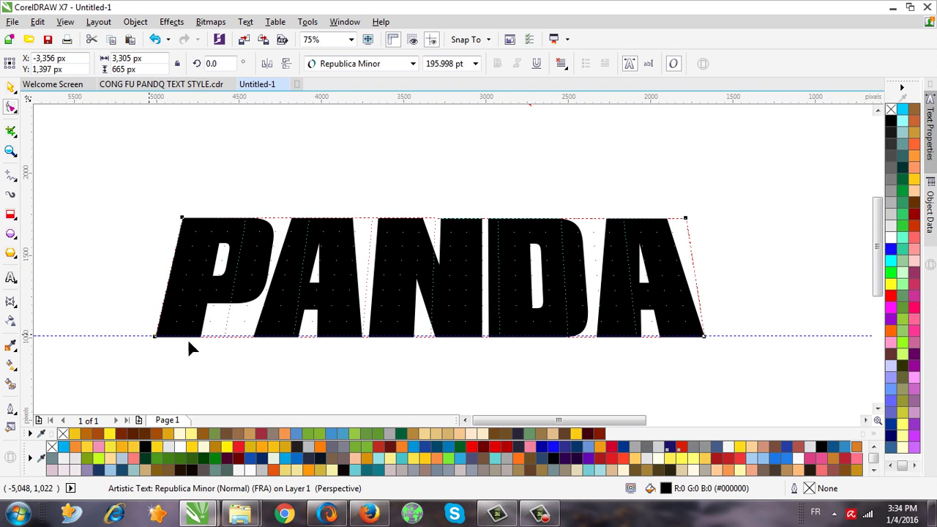
{"action": "left_click", "coordinate": [6, 89]}
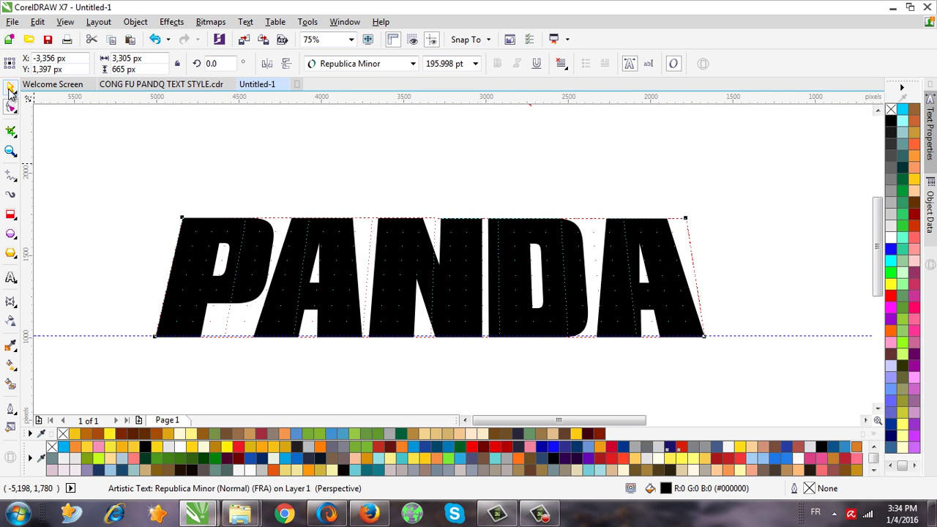
Step: Apply an envelope to PANDA, test-arching its bottom edge and then restoring it flat
{"action": "left_click", "coordinate": [12, 303]}
{"action": "left_click", "coordinate": [56, 362]}
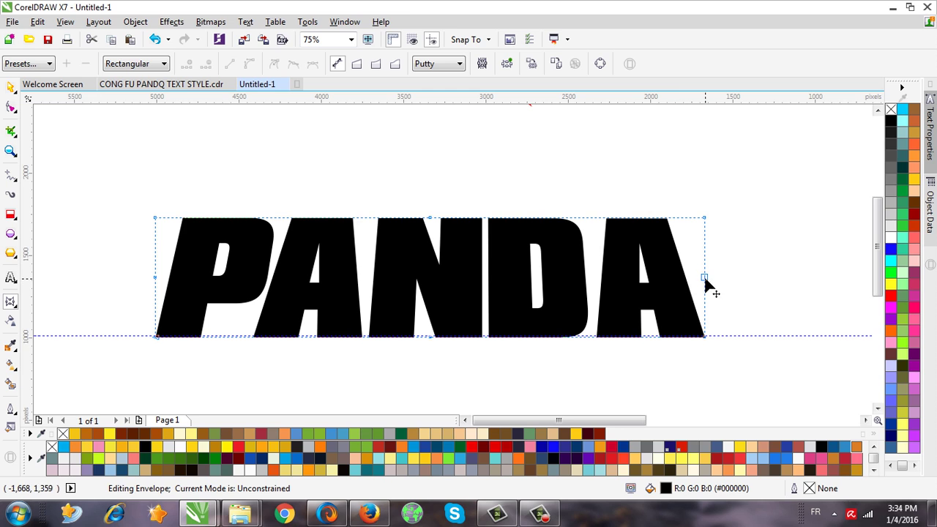
{"action": "left_click_drag", "start_coordinate": [431, 338], "coordinate": [432, 294]}
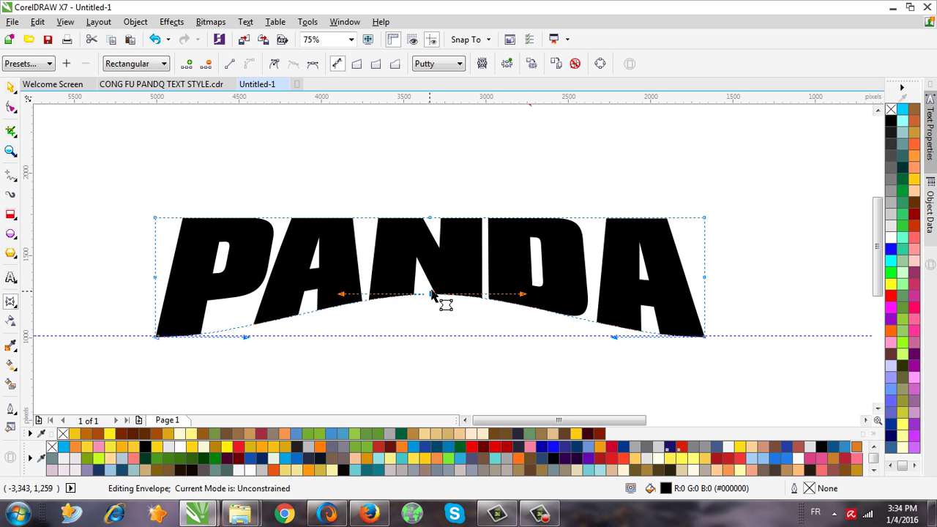
{"action": "left_click_drag", "start_coordinate": [433, 296], "coordinate": [435, 338]}
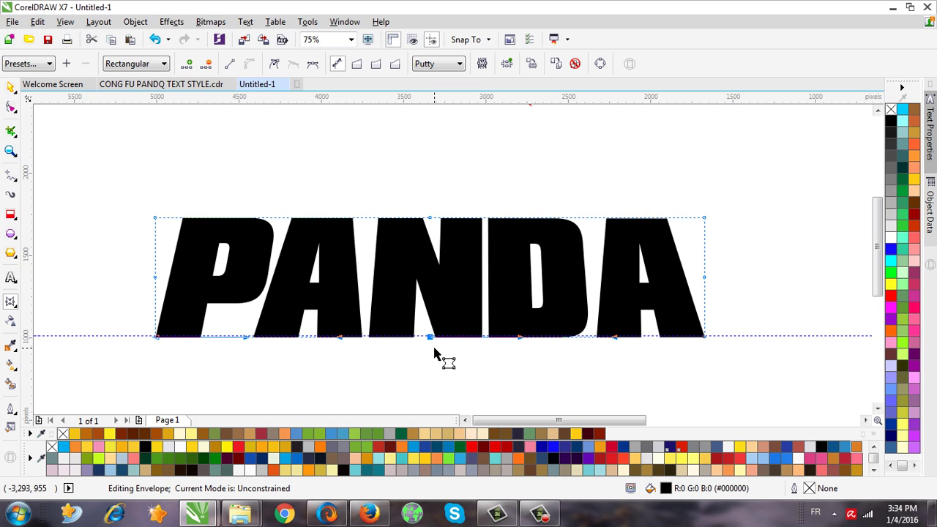
{"action": "left_click", "coordinate": [431, 335]}
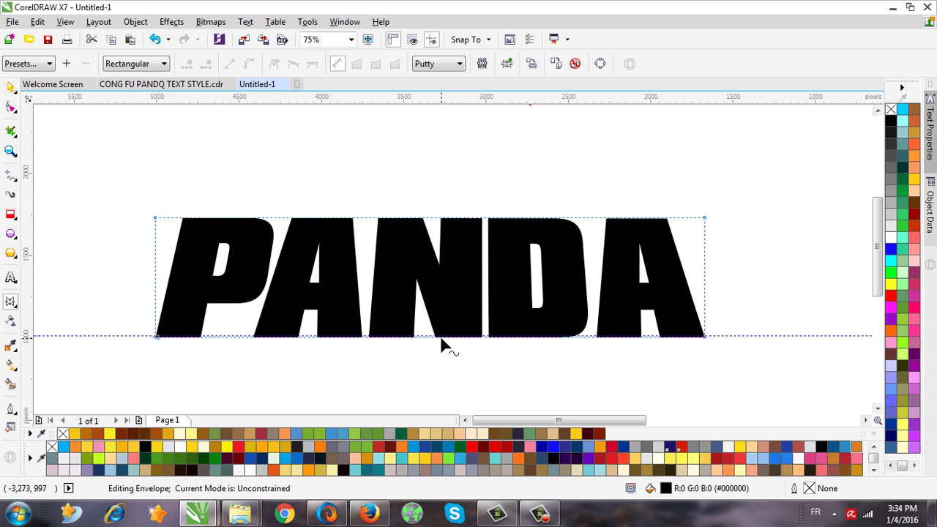
Step: Arch PANDA's envelope bottom and top edges upward and curve its right side inward
{"action": "left_click_drag", "start_coordinate": [437, 341], "coordinate": [437, 325]}
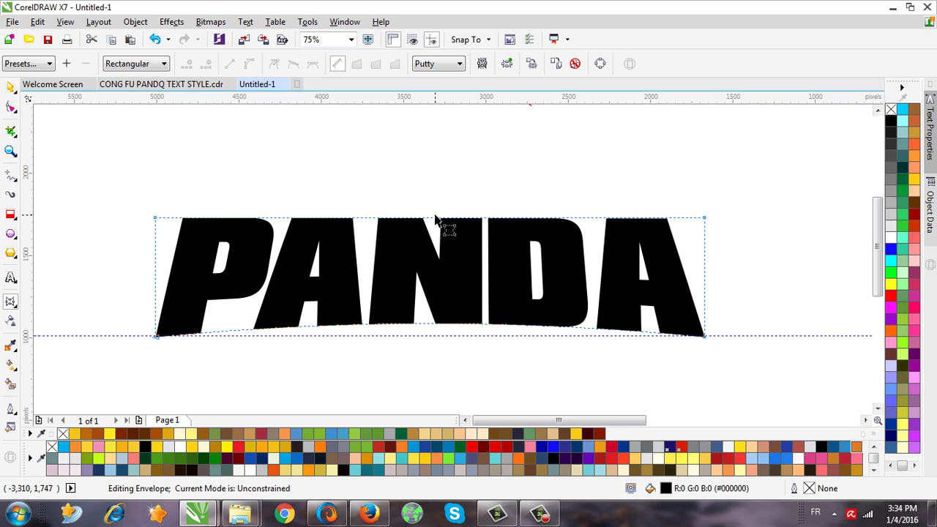
{"action": "left_click_drag", "start_coordinate": [435, 218], "coordinate": [435, 207]}
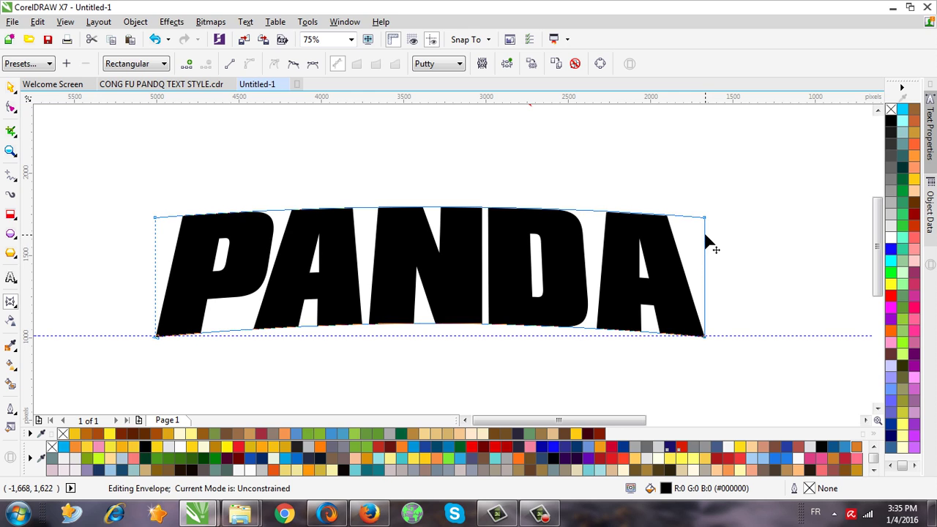
{"action": "left_click_drag", "start_coordinate": [705, 238], "coordinate": [701, 238]}
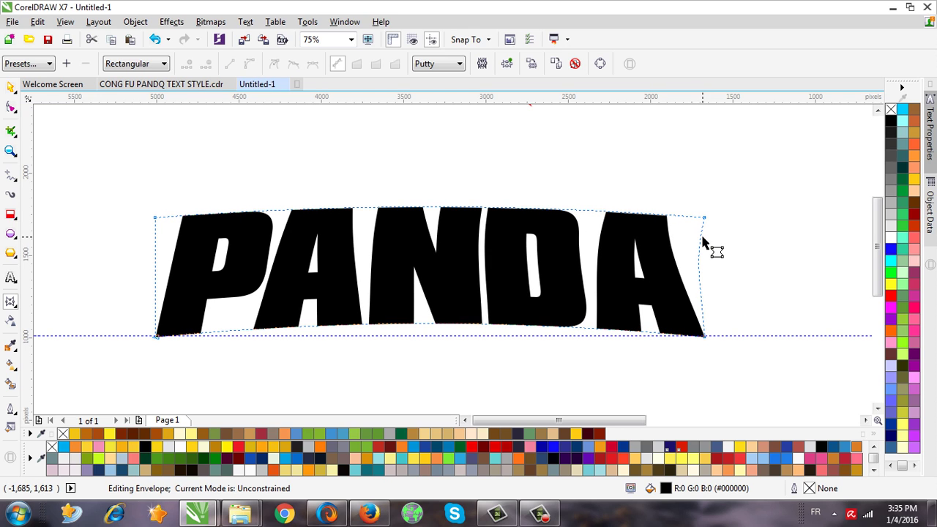
{"action": "left_click", "coordinate": [704, 336]}
{"action": "left_click", "coordinate": [703, 336]}
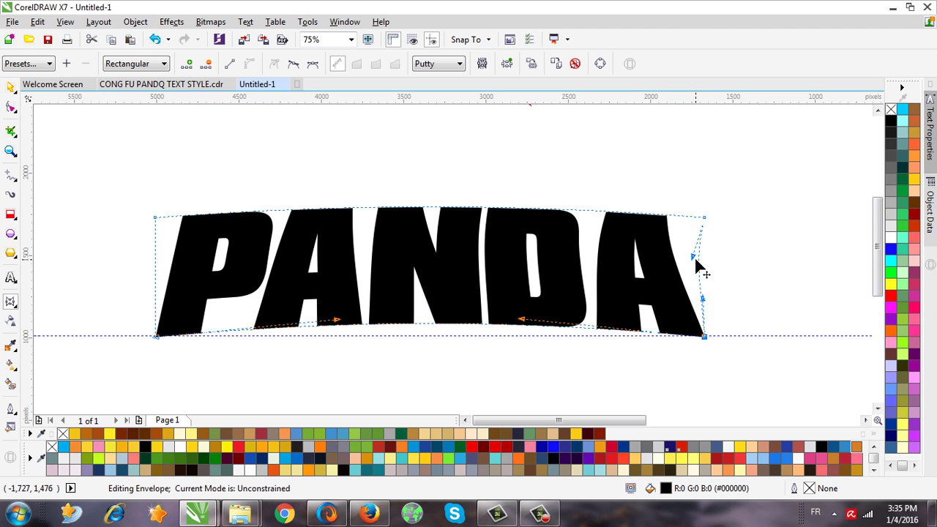
{"action": "left_click_drag", "start_coordinate": [705, 303], "coordinate": [696, 300]}
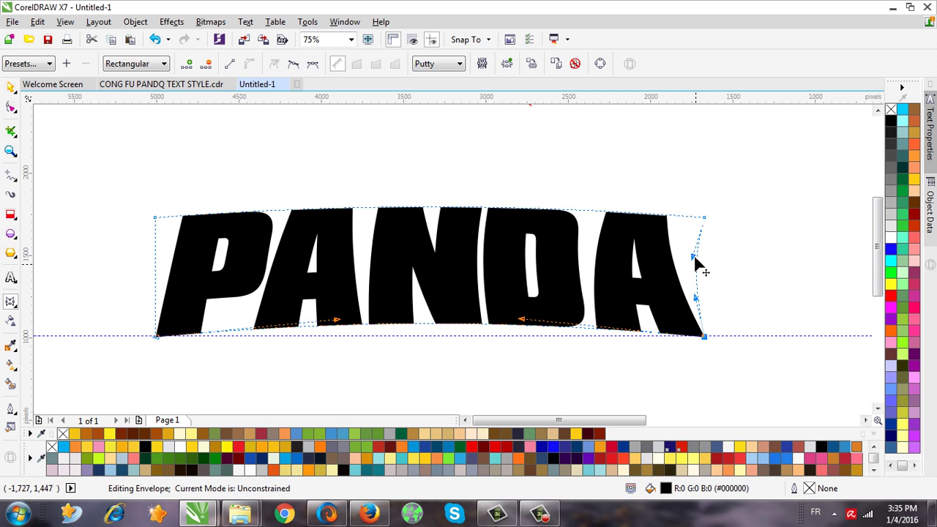
{"action": "left_click_drag", "start_coordinate": [694, 261], "coordinate": [699, 265]}
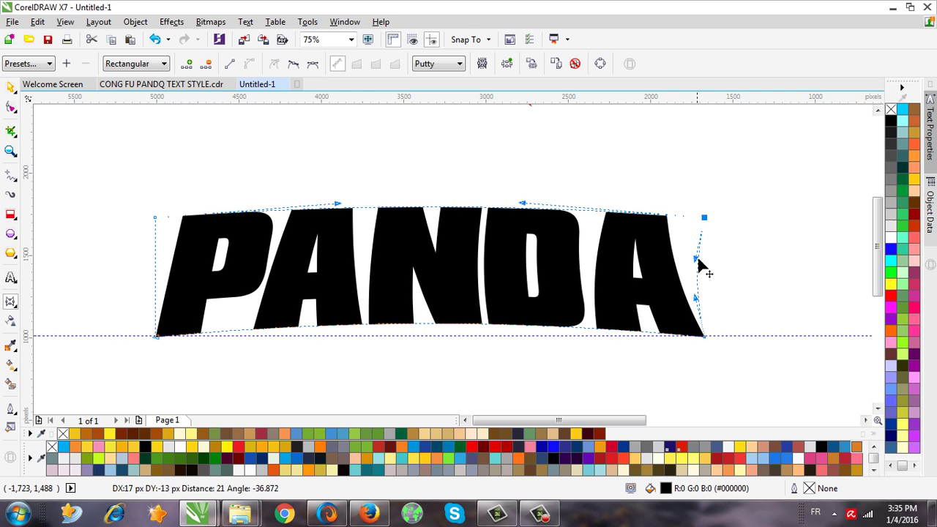
Step: Curve and fine-tune the left edge of PANDA's envelope
{"action": "left_click", "coordinate": [154, 218]}
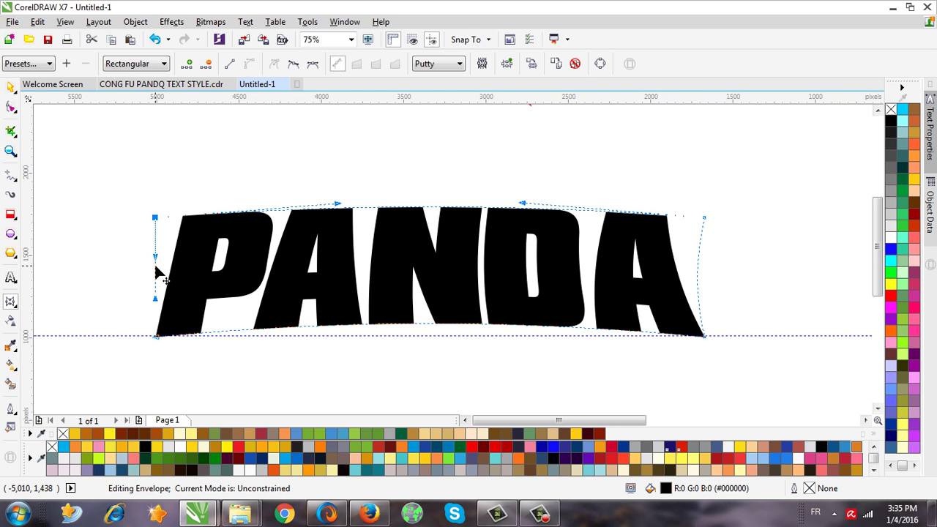
{"action": "left_click_drag", "start_coordinate": [156, 273], "coordinate": [157, 258]}
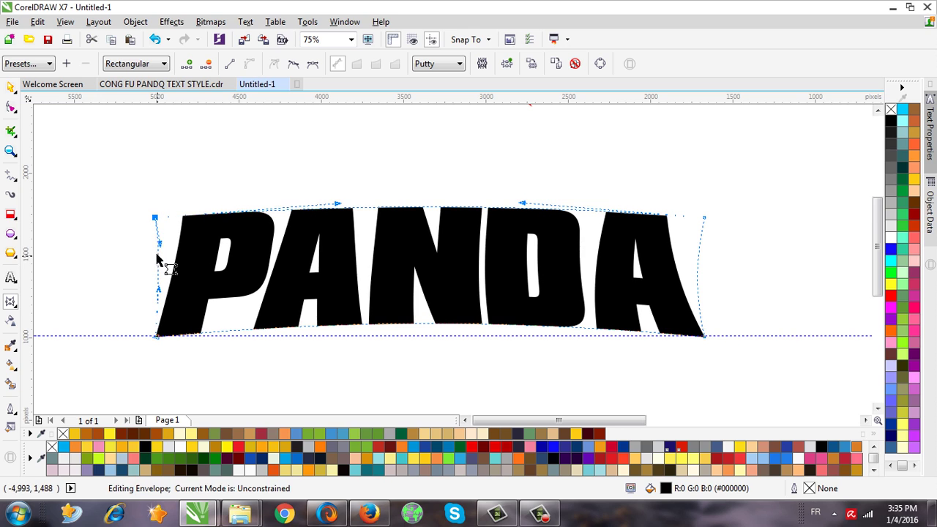
{"action": "left_click", "coordinate": [153, 217]}
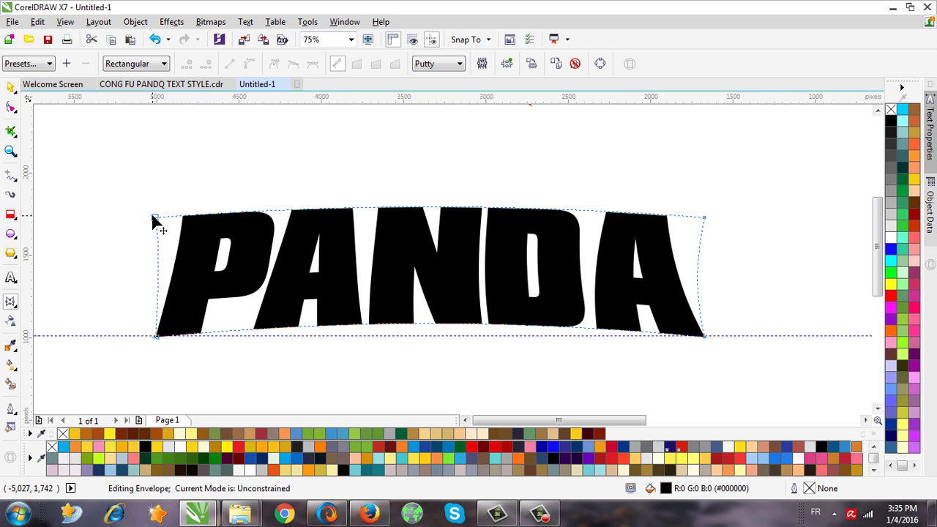
{"action": "left_click", "coordinate": [153, 217]}
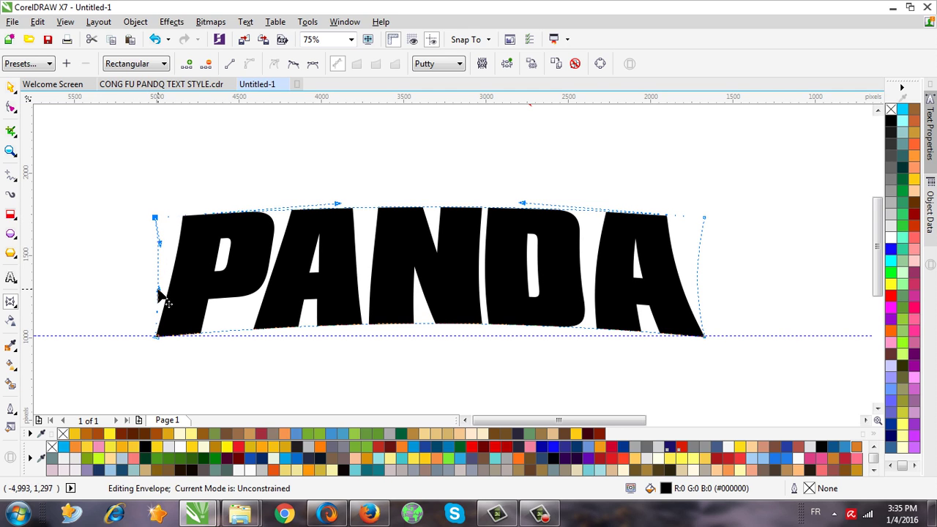
{"action": "left_click_drag", "start_coordinate": [161, 296], "coordinate": [165, 296]}
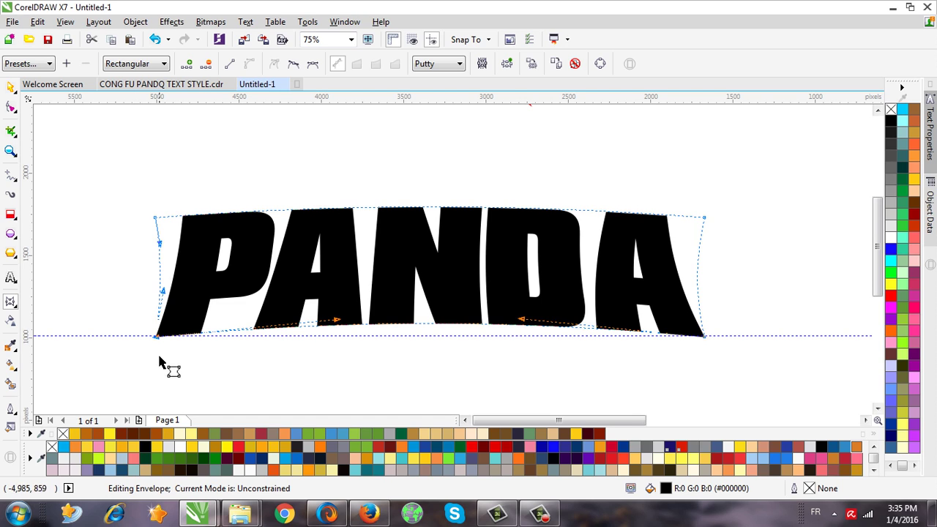
{"action": "left_click", "coordinate": [12, 88]}
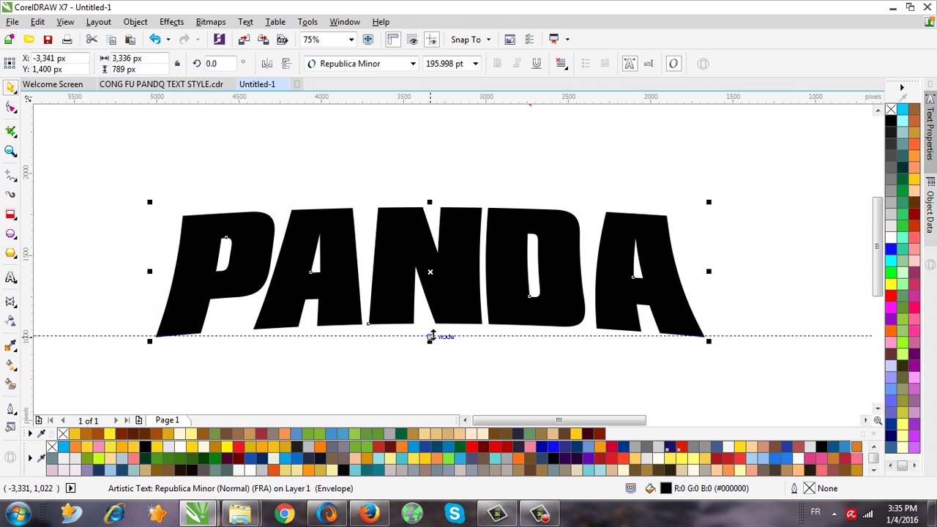
Step: Lower the guideline slightly and stretch PANDA's outer bottom envelope corners down onto it
{"action": "left_click_drag", "start_coordinate": [449, 335], "coordinate": [450, 343]}
{"action": "left_click", "coordinate": [691, 328]}
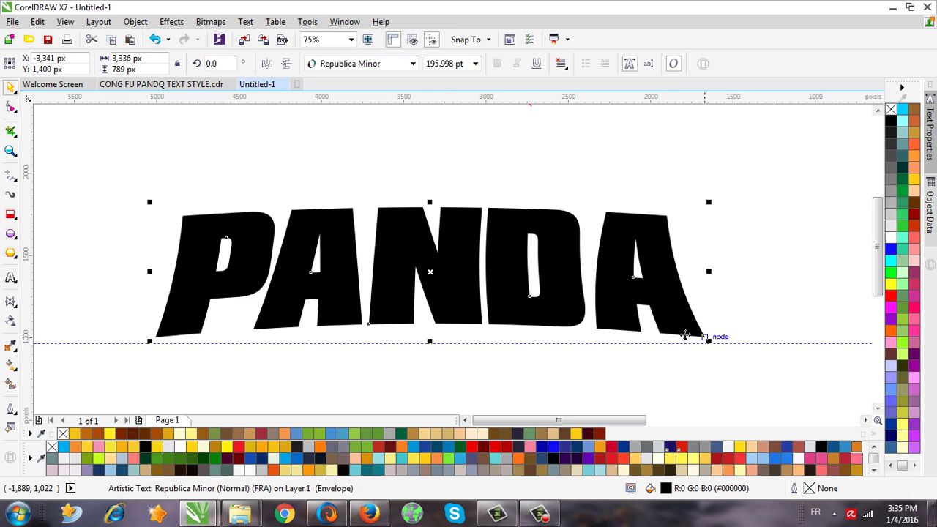
{"action": "left_click", "coordinate": [10, 107]}
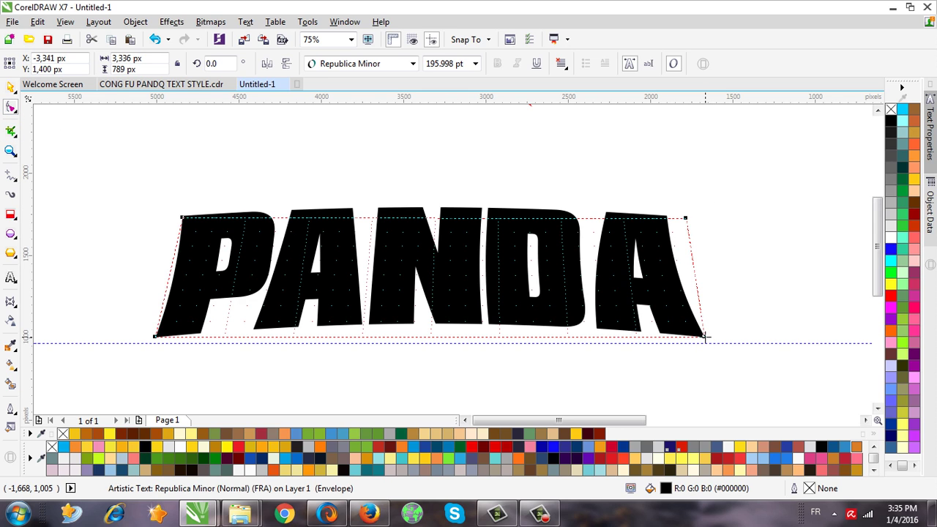
{"action": "left_click", "coordinate": [10, 301]}
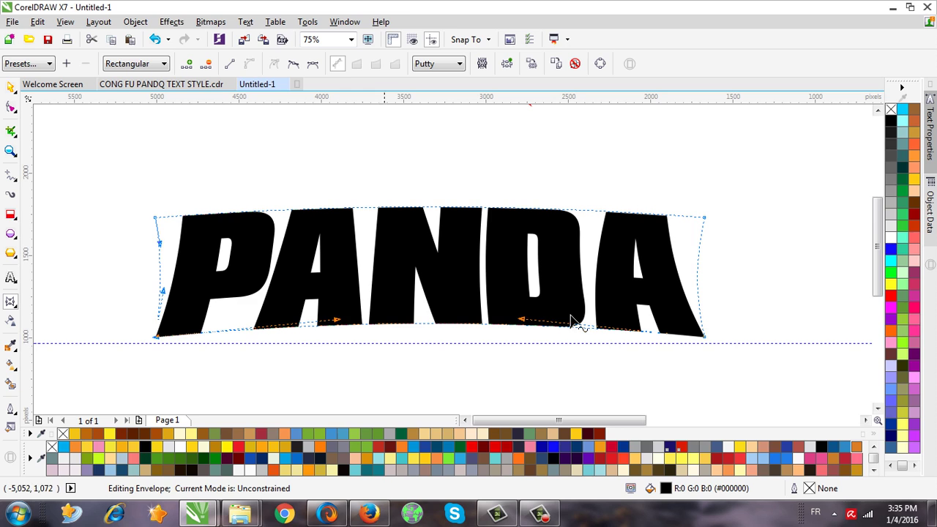
{"action": "left_click_drag", "start_coordinate": [705, 337], "coordinate": [707, 343]}
{"action": "left_click_drag", "start_coordinate": [156, 337], "coordinate": [155, 343]}
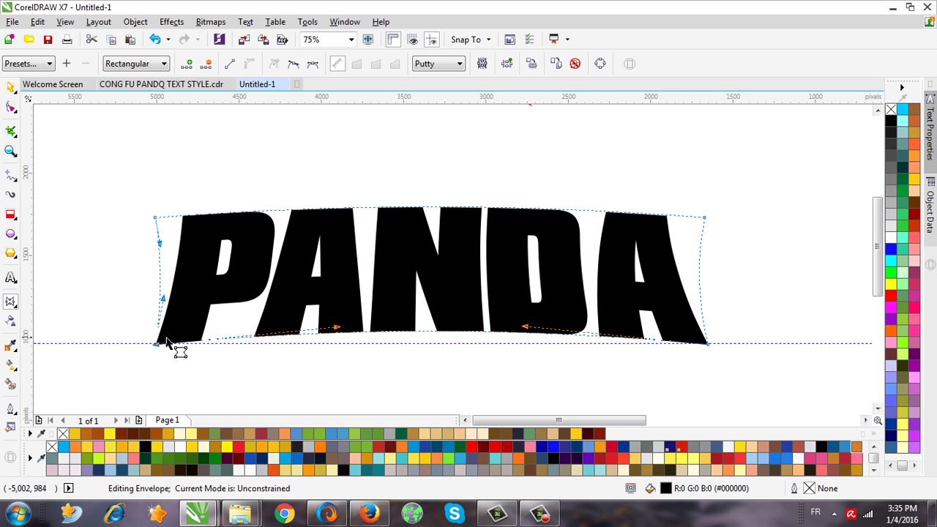
{"action": "left_click", "coordinate": [10, 87]}
{"action": "left_click", "coordinate": [89, 134]}
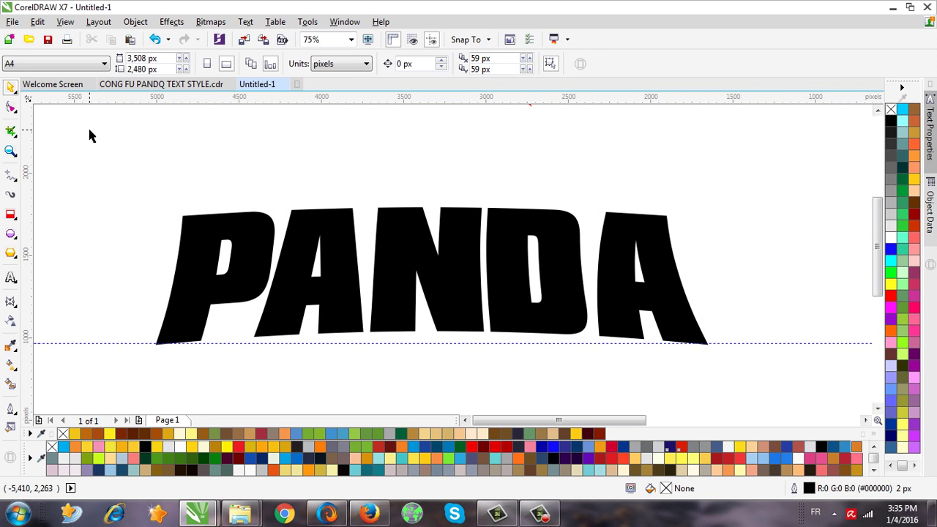
{"action": "left_click", "coordinate": [444, 268]}
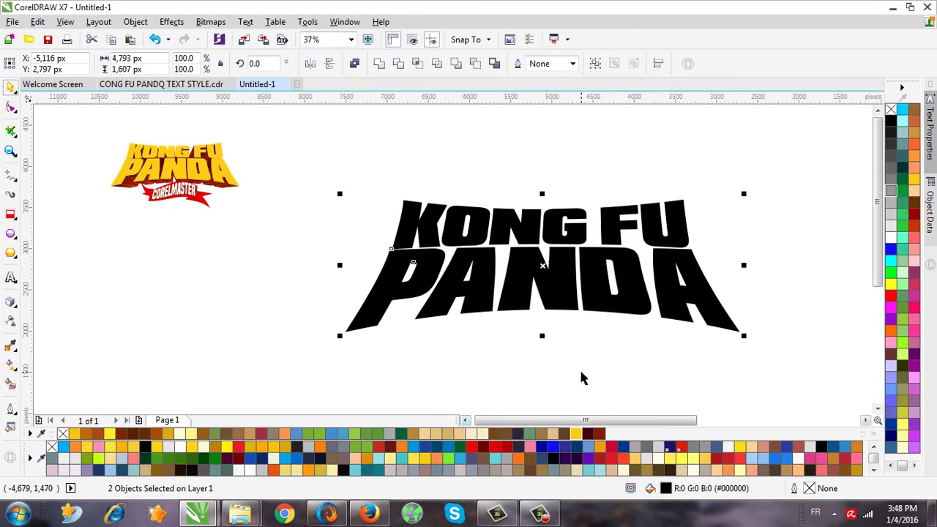
{"action": "left_click", "coordinate": [572, 354]}
{"action": "left_click", "coordinate": [558, 284]}
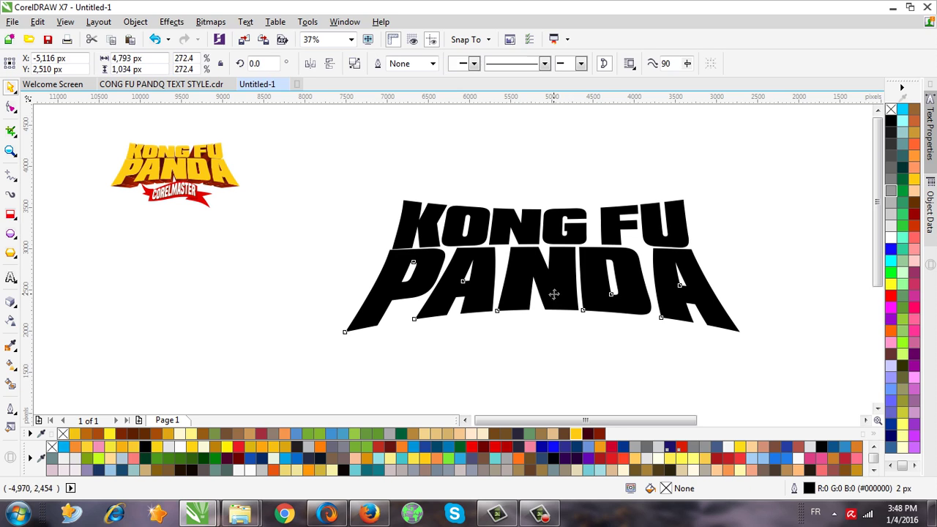
{"action": "left_click", "coordinate": [554, 229]}
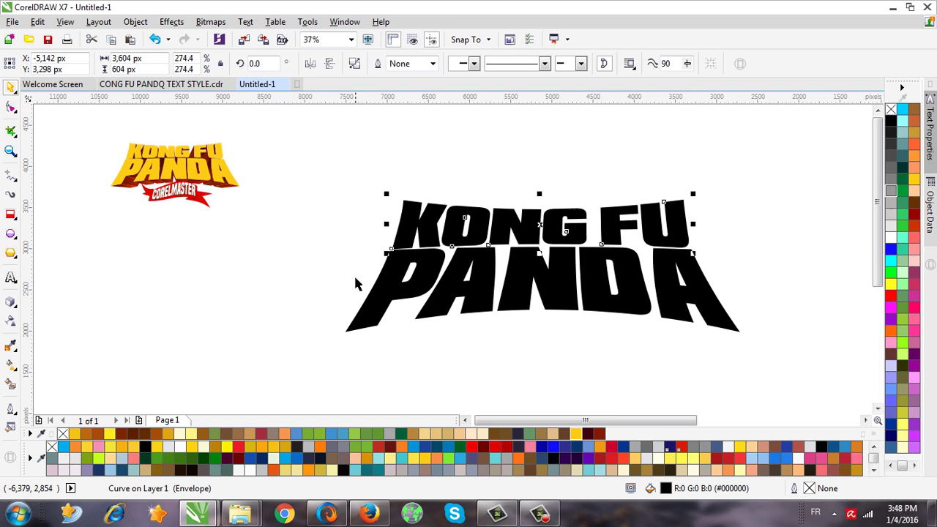
{"action": "left_click", "coordinate": [865, 420]}
{"action": "left_click", "coordinate": [316, 352]}
{"action": "left_click", "coordinate": [414, 300]}
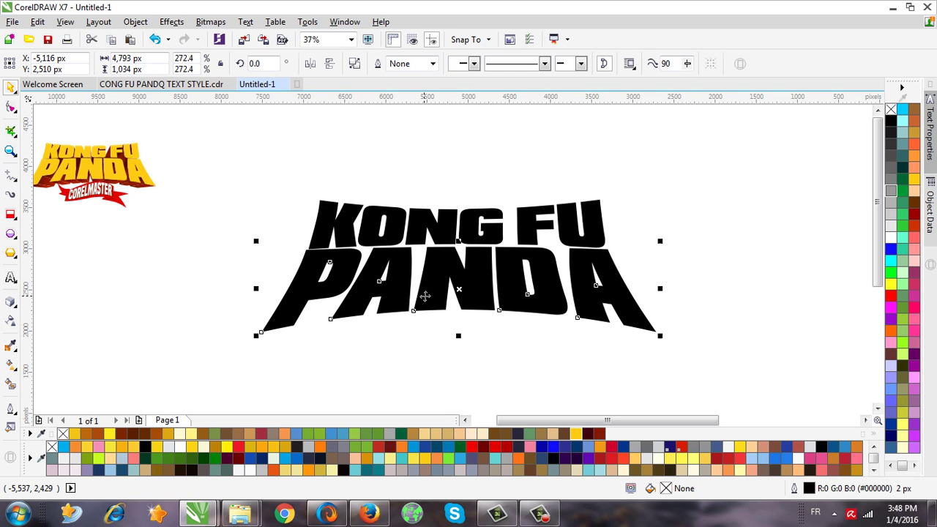
{"action": "left_click", "coordinate": [439, 234], "text": "shift"}
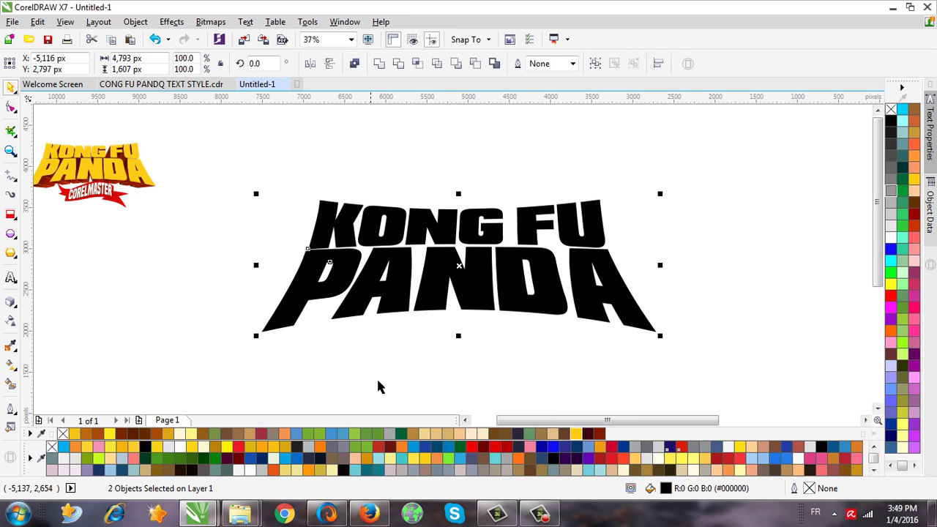
Step: Fill the KONG FU PANDA lettering yellow with a black outline
{"action": "left_click", "coordinate": [576, 434]}
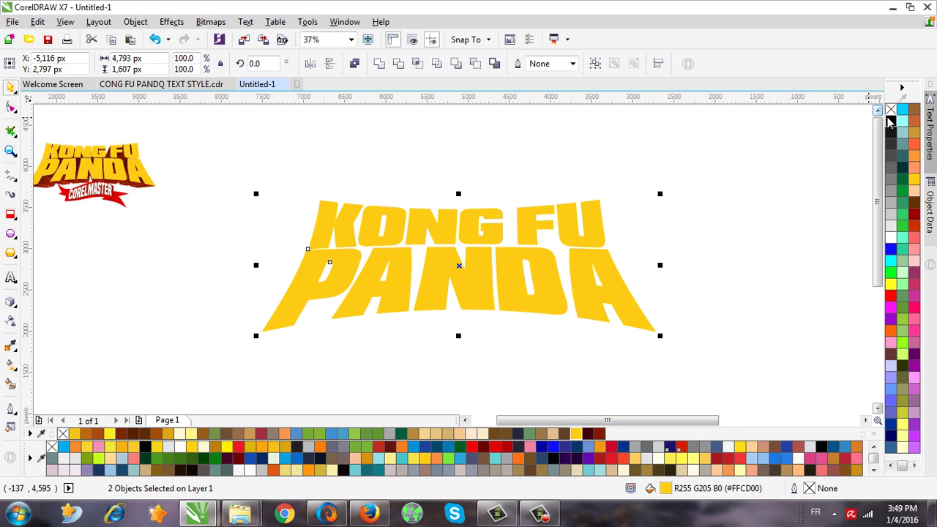
{"action": "left_click", "coordinate": [516, 324]}
{"action": "left_click", "coordinate": [403, 315]}
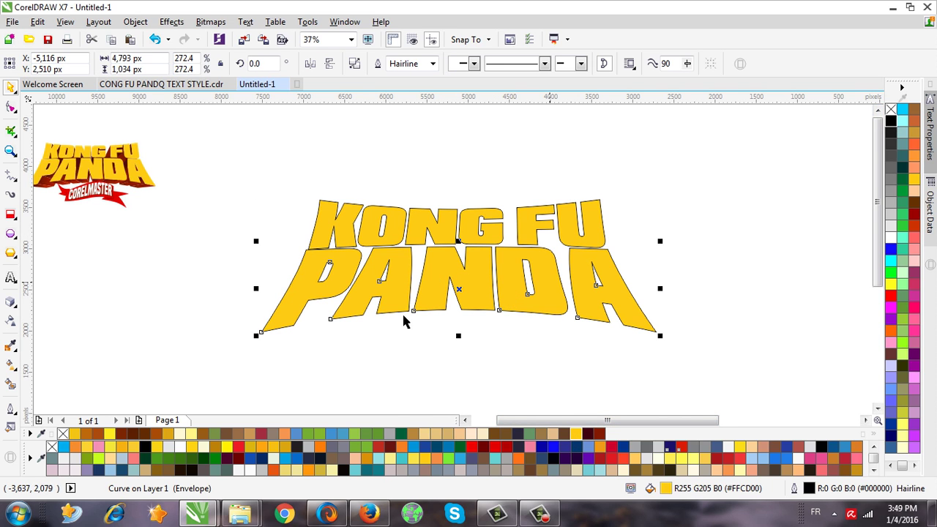
Step: Extrude PANDA in 3D toward a vanishing point below, with depth 24
{"action": "left_click", "coordinate": [10, 301]}
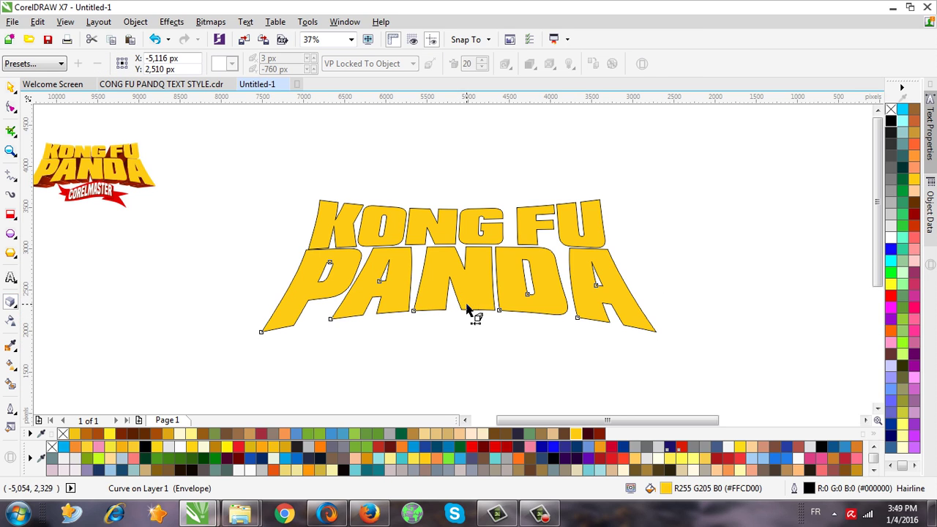
{"action": "mouse_move", "coordinate": [459, 289]}
{"action": "left_mouse_down"}
{"action": "mouse_move", "coordinate": [481, 318]}
{"action": "mouse_move", "coordinate": [456, 339]}
{"action": "mouse_move", "coordinate": [464, 366]}
{"action": "left_mouse_up"}
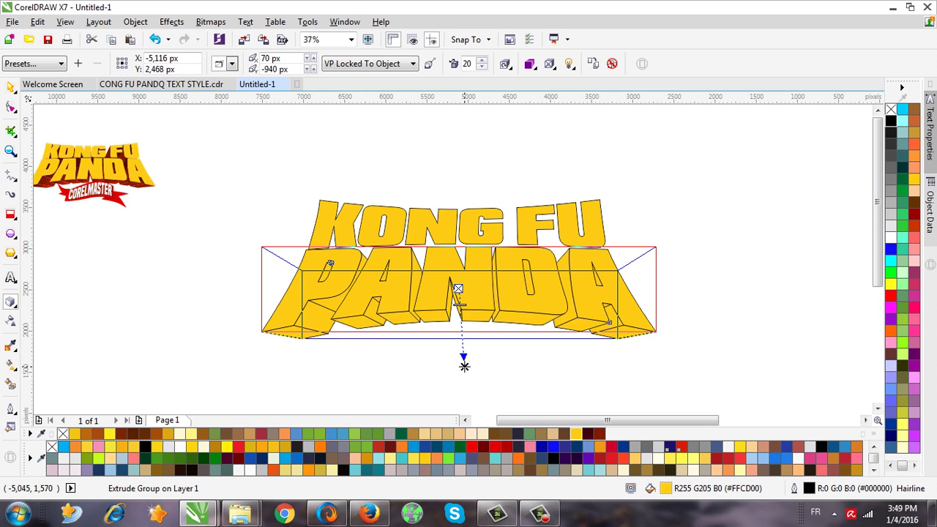
{"action": "scroll", "coordinate": [457, 356], "scroll_direction": "up", "scroll_amount": 2}
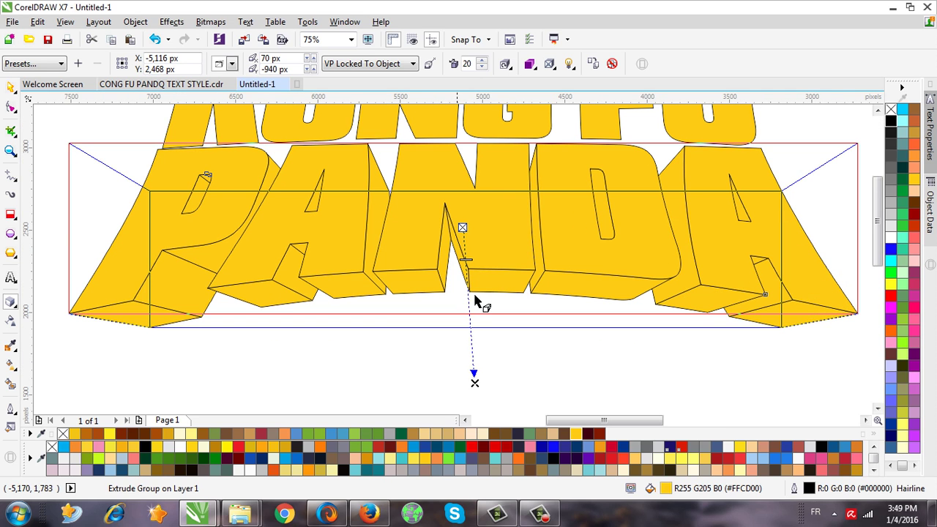
{"action": "left_click_drag", "start_coordinate": [473, 384], "coordinate": [465, 384]}
{"action": "left_click", "coordinate": [468, 388]}
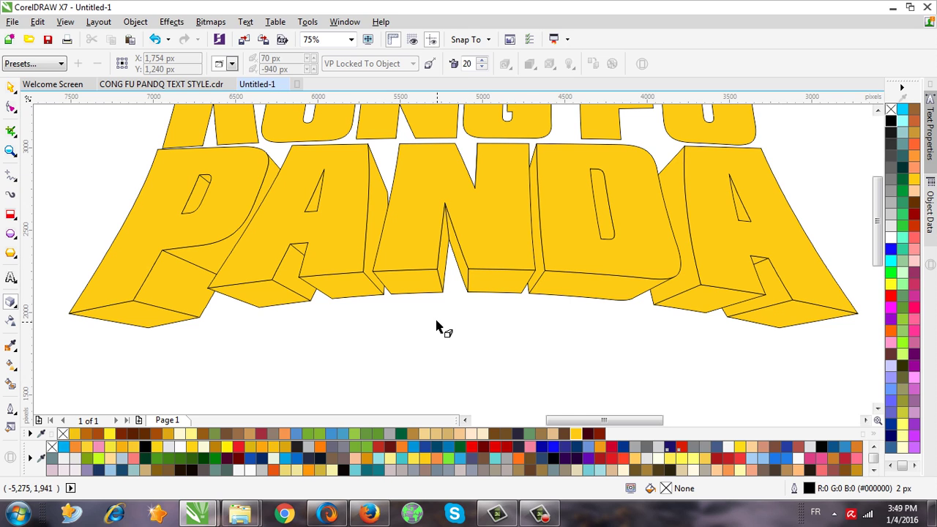
{"action": "left_click", "coordinate": [468, 279]}
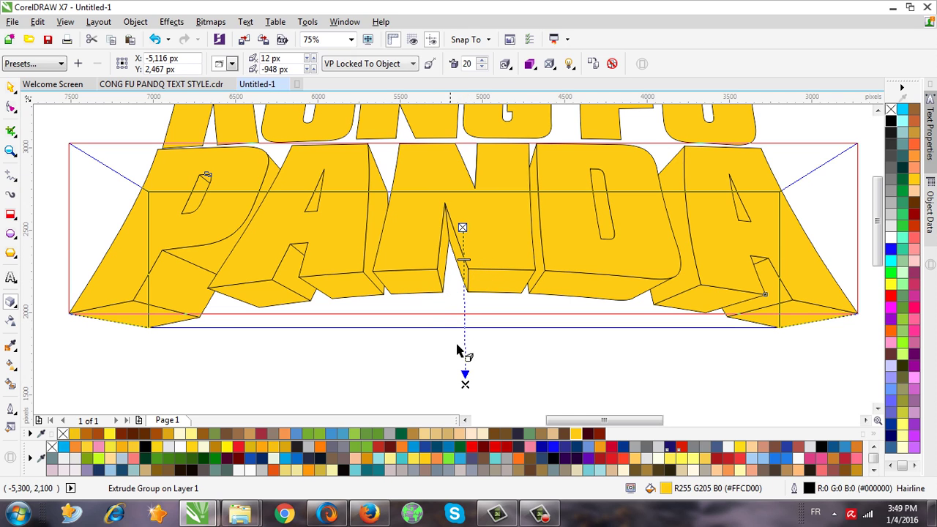
{"action": "left_click", "coordinate": [464, 386]}
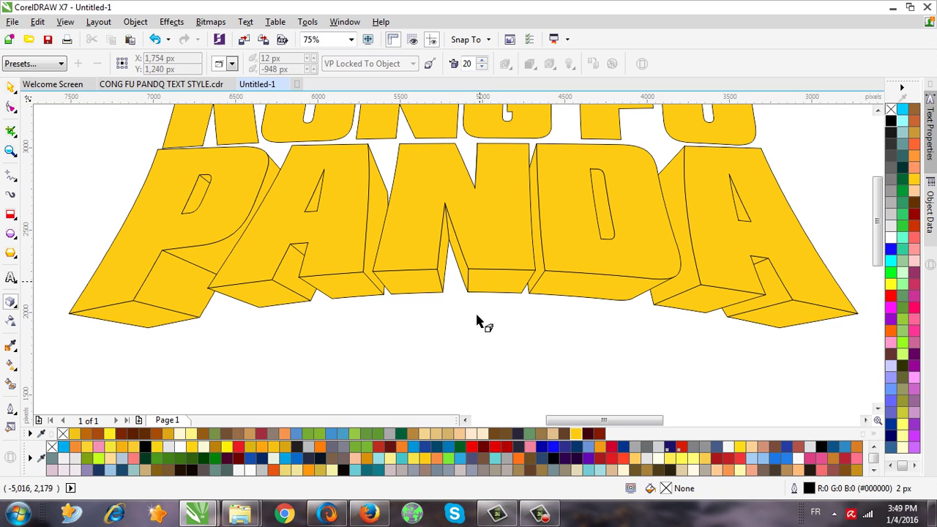
{"action": "left_click", "coordinate": [483, 287]}
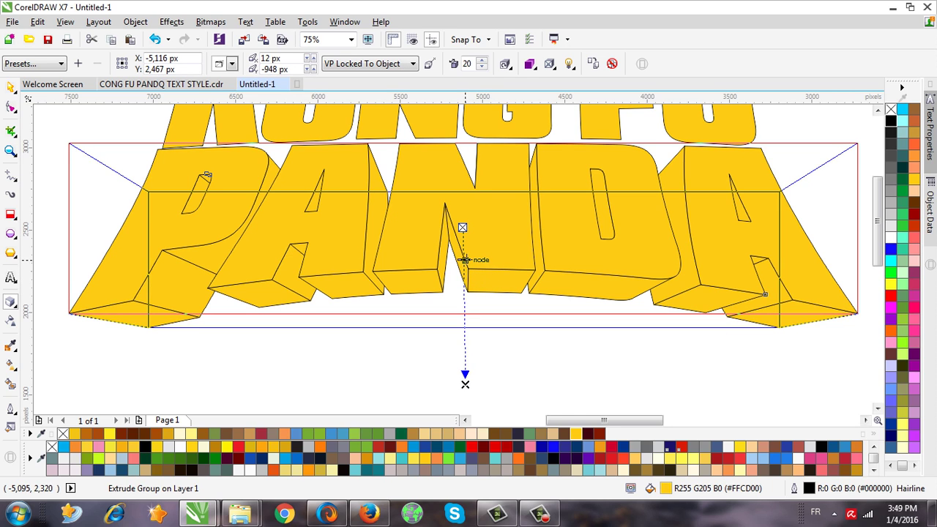
{"action": "key", "text": "Escape"}
{"action": "left_click", "coordinate": [467, 264]}
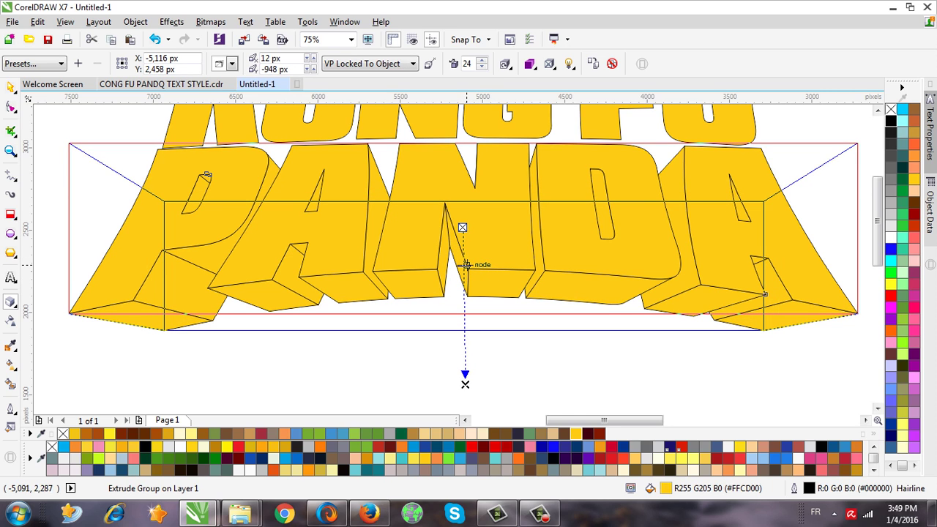
Step: Break the PANDA extrude group apart into separate shapes
{"action": "left_click", "coordinate": [135, 21]}
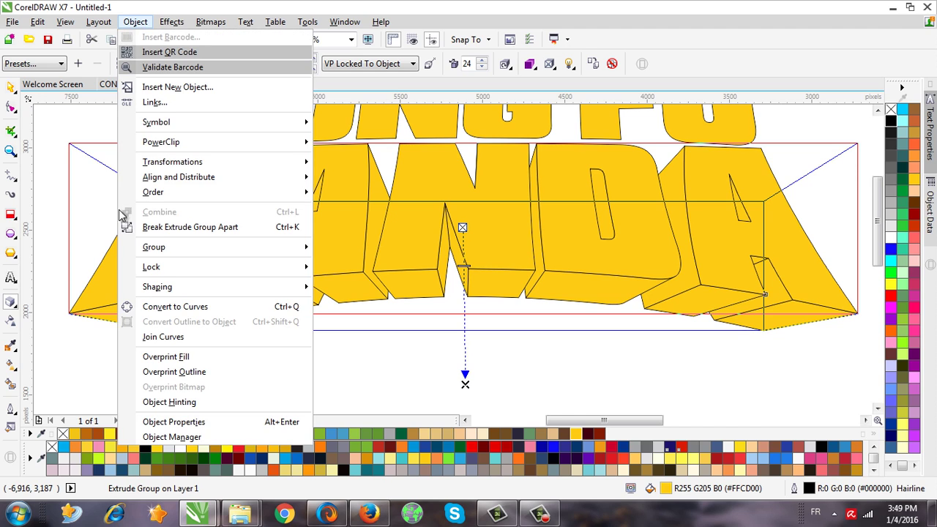
{"action": "left_click", "coordinate": [155, 231]}
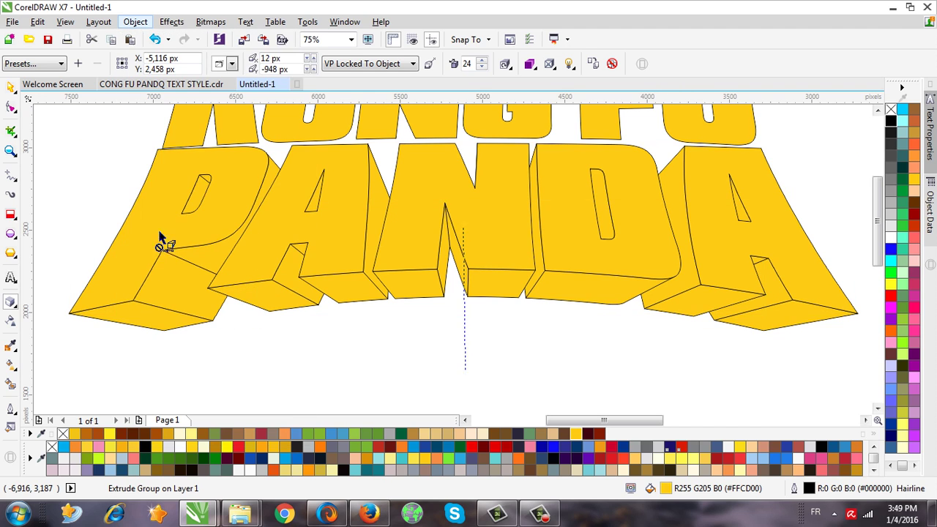
{"action": "scroll", "coordinate": [413, 322], "scroll_direction": "down", "scroll_amount": 2}
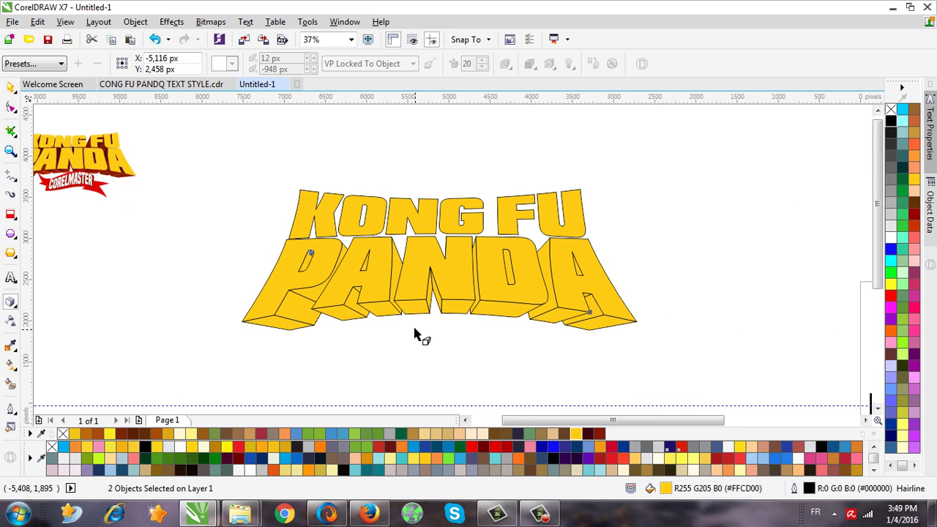
{"action": "scroll", "coordinate": [389, 238], "scroll_direction": "up", "scroll_amount": 2}
Step: Extrude KONG FU in 3D with its vanishing point dragged lower, then select the whole title
{"action": "left_click", "coordinate": [461, 211]}
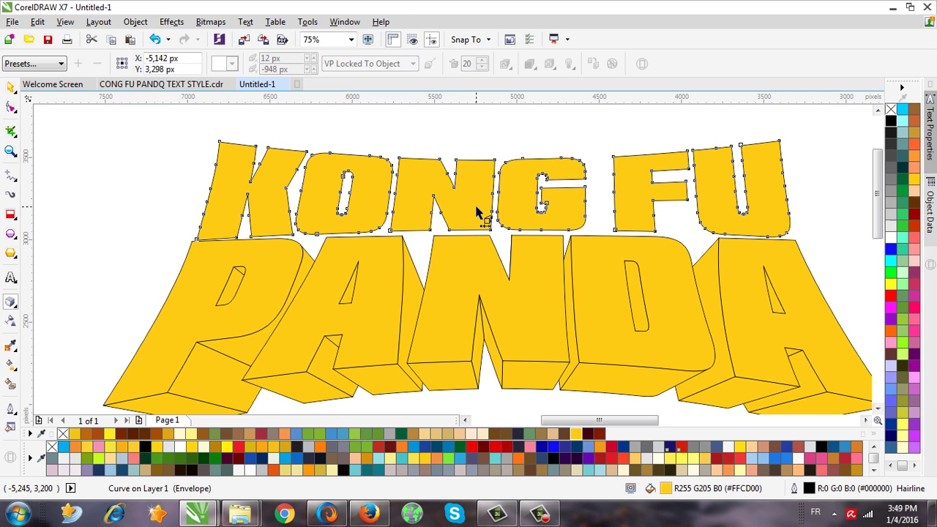
{"action": "left_click_drag", "start_coordinate": [492, 188], "coordinate": [494, 401]}
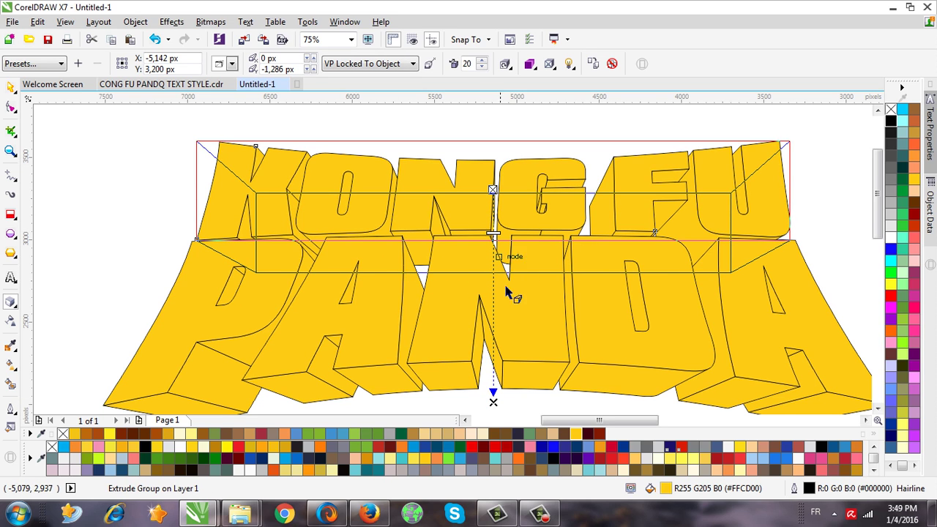
{"action": "scroll", "coordinate": [478, 224], "scroll_direction": "down", "scroll_amount": 2}
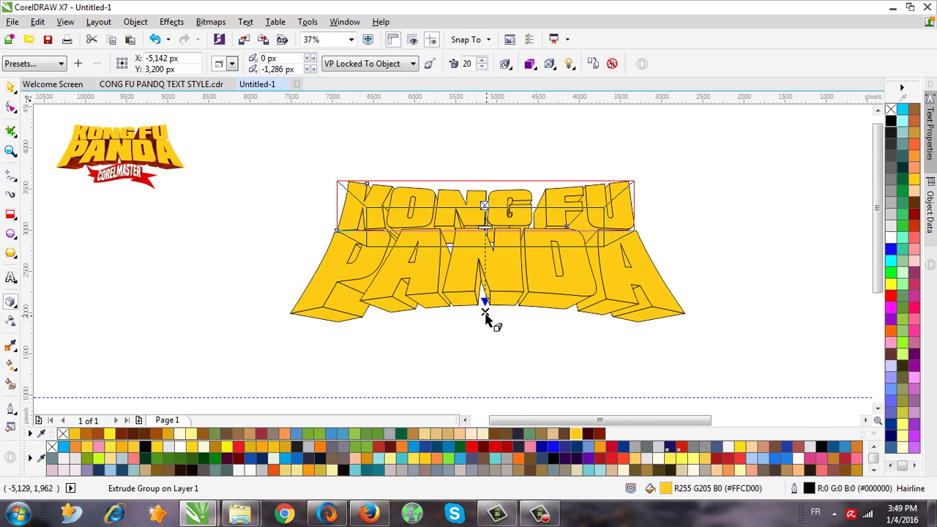
{"action": "left_click_drag", "start_coordinate": [486, 311], "coordinate": [487, 366]}
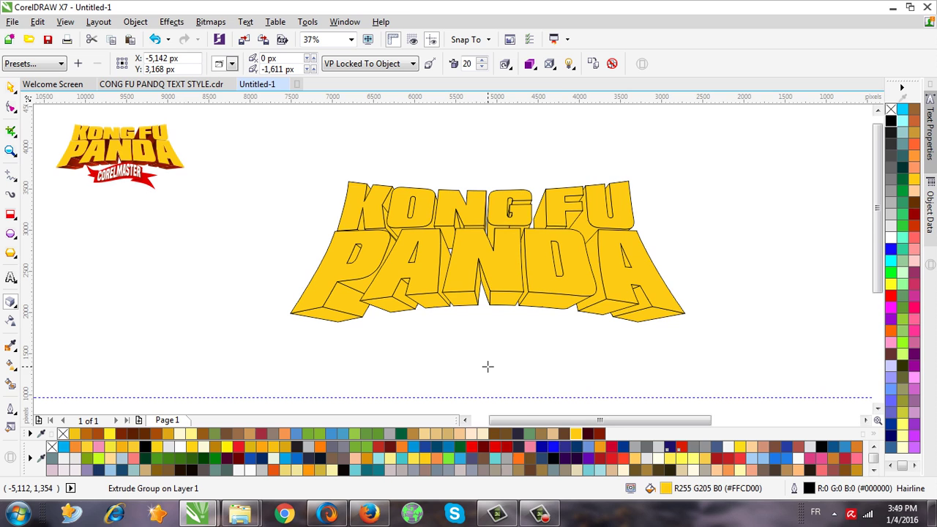
{"action": "scroll", "coordinate": [476, 194], "scroll_direction": "up", "scroll_amount": 2}
{"action": "scroll", "coordinate": [465, 195], "scroll_direction": "down", "scroll_amount": 2}
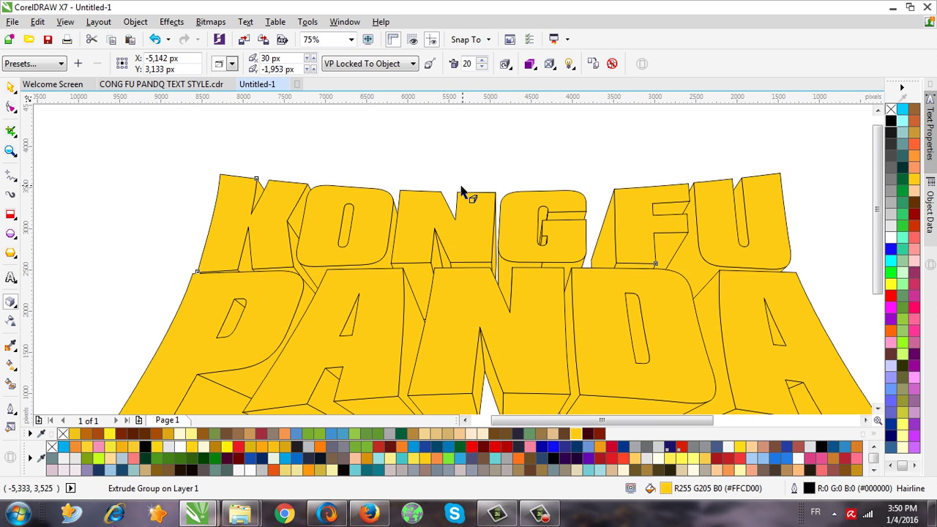
{"action": "scroll", "coordinate": [454, 147], "scroll_direction": "up", "scroll_amount": 2}
{"action": "scroll", "coordinate": [456, 146], "scroll_direction": "down", "scroll_amount": 2}
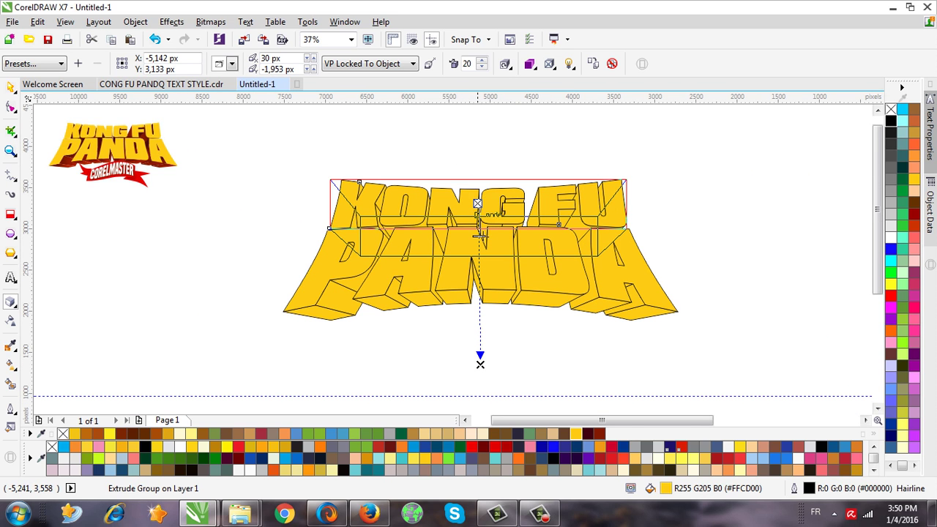
{"action": "left_click", "coordinate": [10, 87]}
{"action": "left_click", "coordinate": [293, 268]}
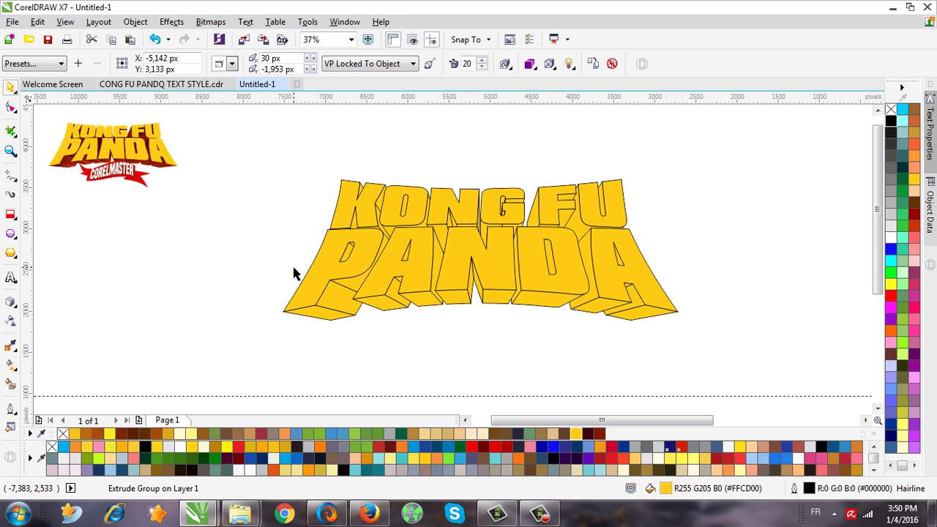
{"action": "left_click", "coordinate": [332, 306]}
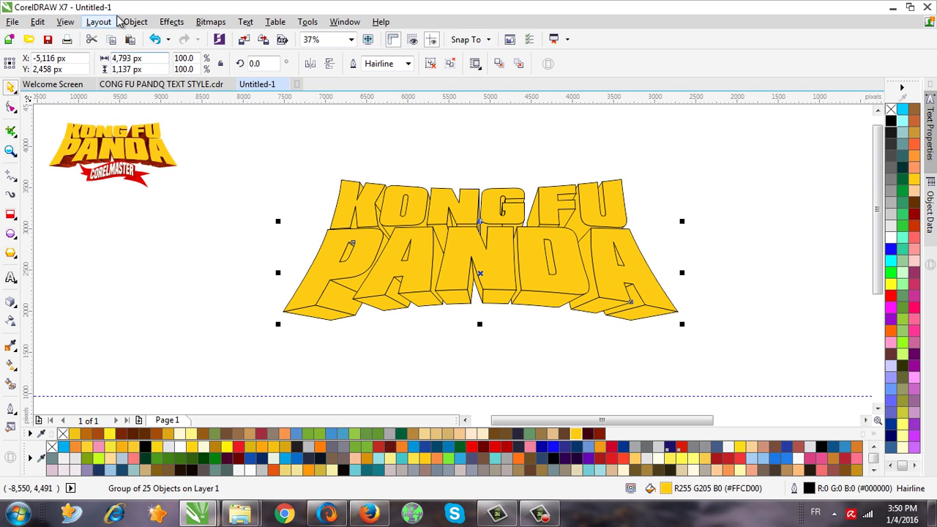
Step: Send the extruded lettering to the back, then ungroup the whole title into 25 pieces
{"action": "left_click", "coordinate": [142, 22]}
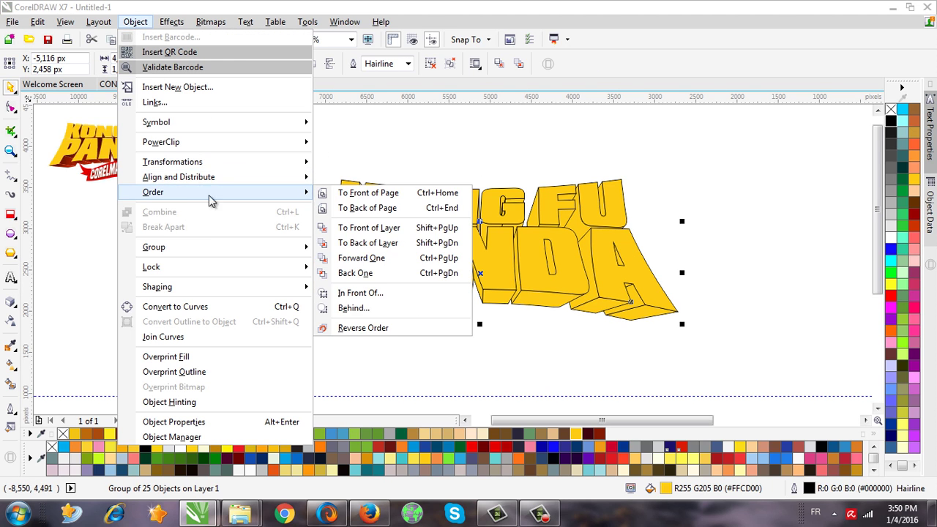
{"action": "left_click", "coordinate": [367, 208]}
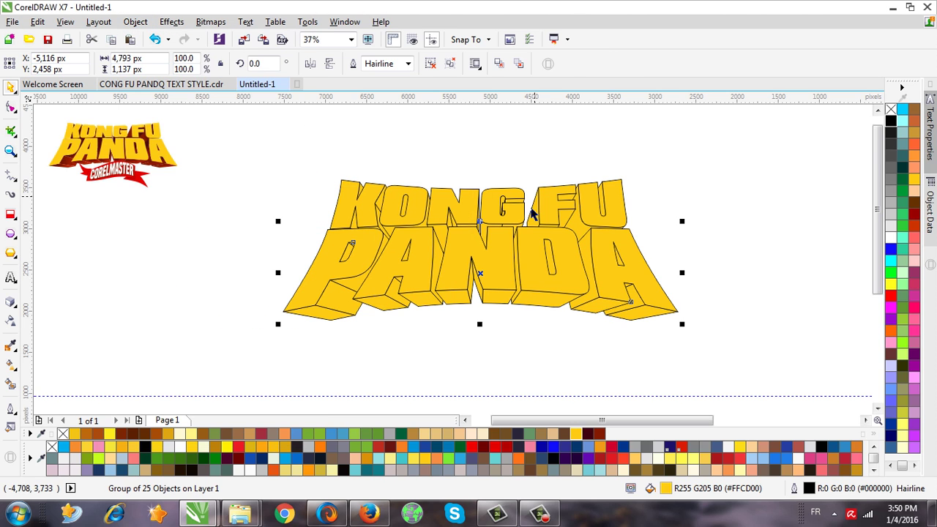
{"action": "left_click", "coordinate": [533, 217], "text": "ctrl"}
{"action": "left_click", "coordinate": [136, 22]}
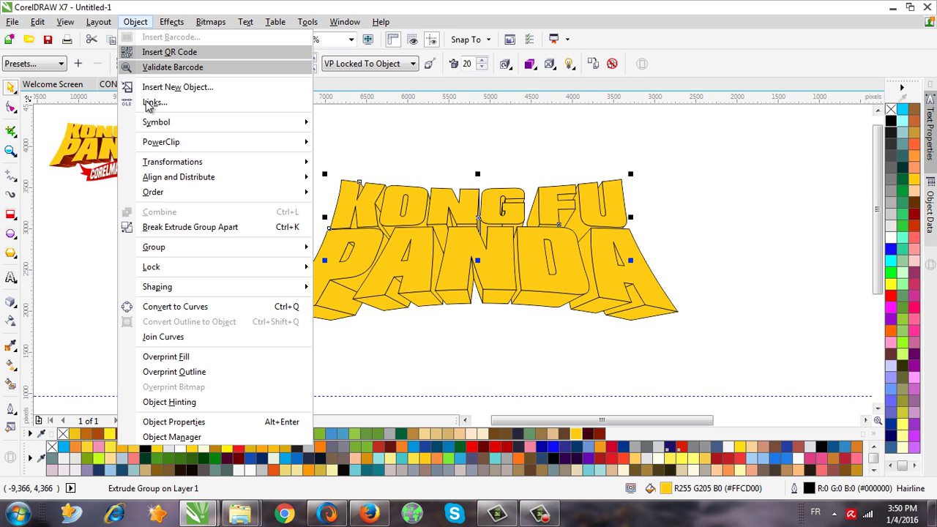
{"action": "left_click", "coordinate": [557, 341]}
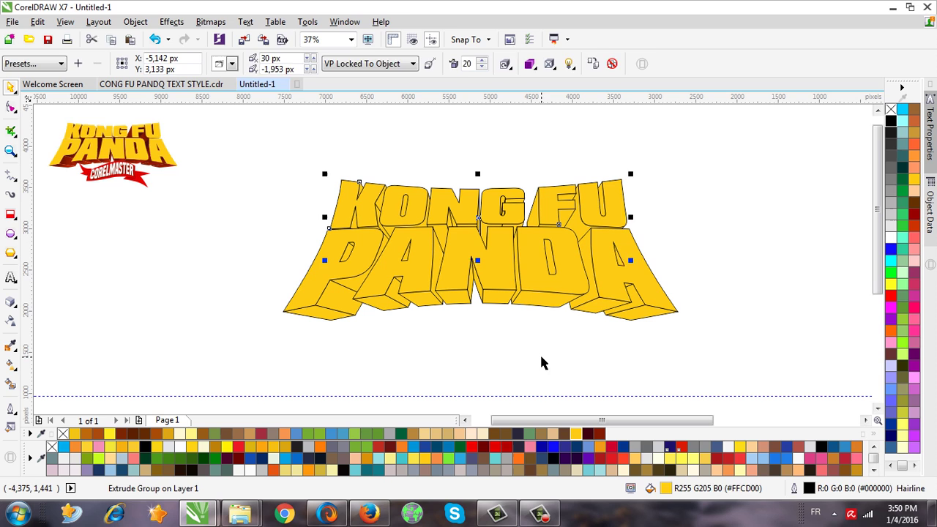
{"action": "left_click", "coordinate": [538, 360]}
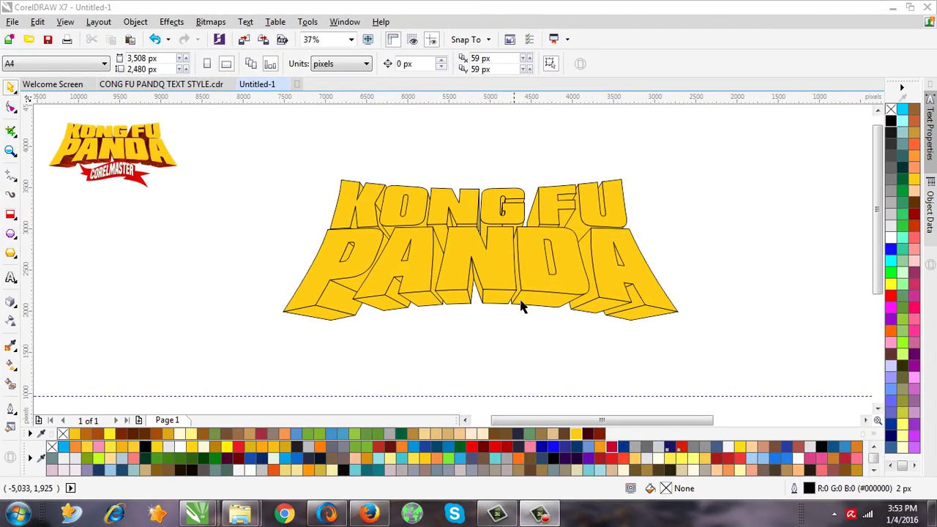
{"action": "left_click", "coordinate": [523, 304]}
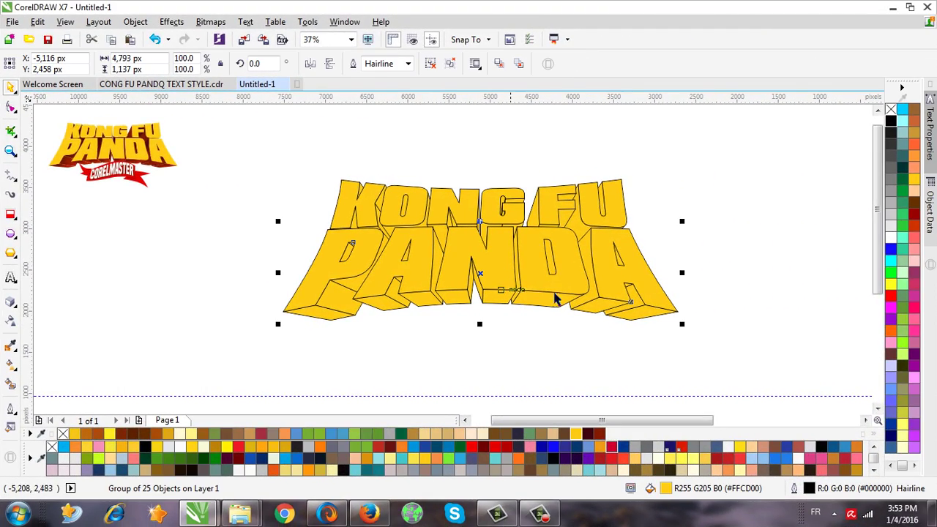
{"action": "left_click", "coordinate": [450, 65]}
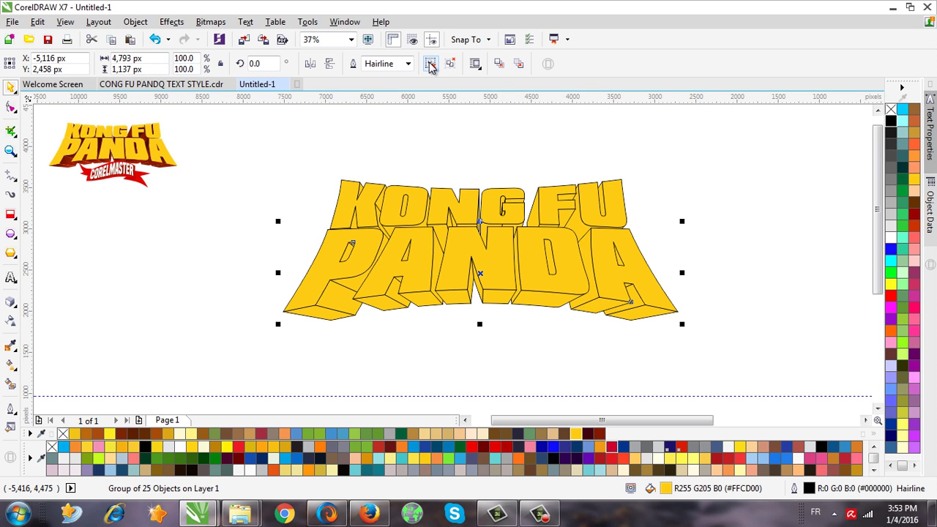
Step: Pick out the side face under the P's bowl and fill it dark maroon
{"action": "left_click", "coordinate": [388, 337]}
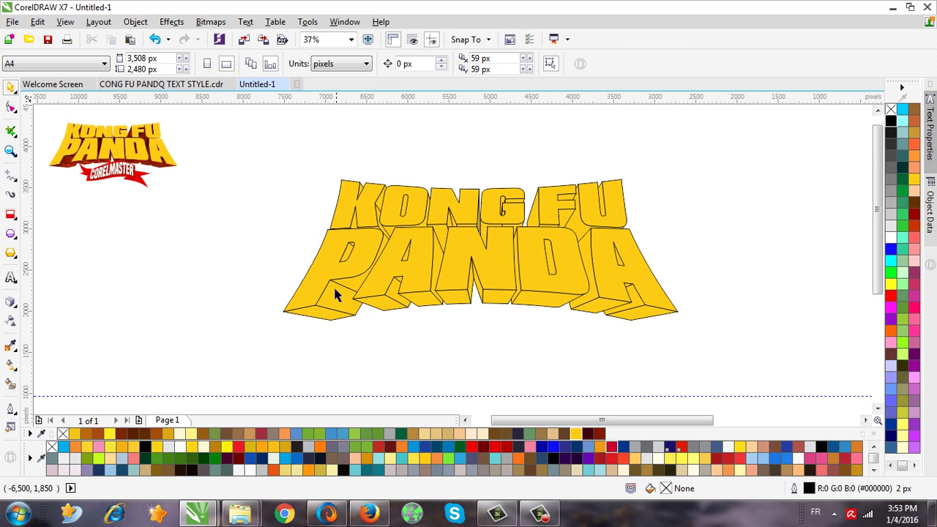
{"action": "scroll", "coordinate": [335, 293], "scroll_direction": "up", "scroll_amount": 3}
{"action": "left_click", "coordinate": [348, 316]}
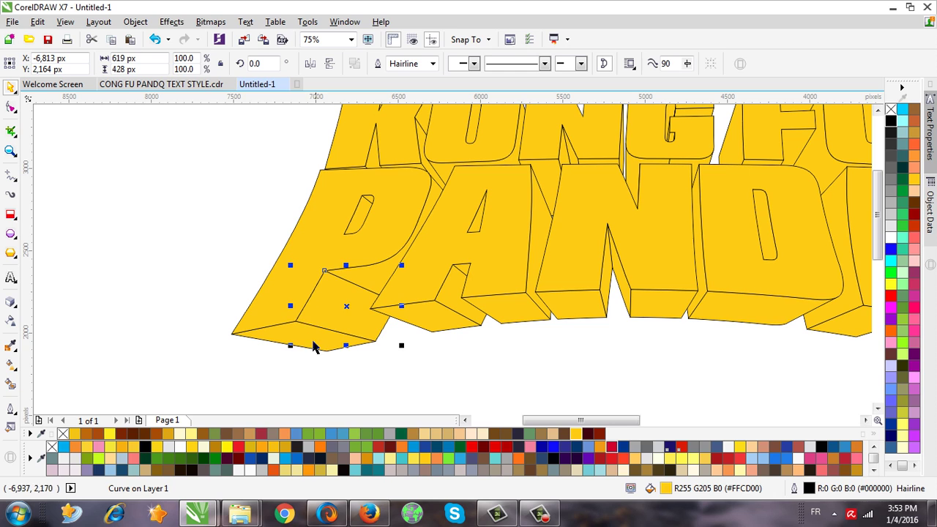
{"action": "left_click", "coordinate": [290, 341]}
{"action": "left_click", "coordinate": [381, 270]}
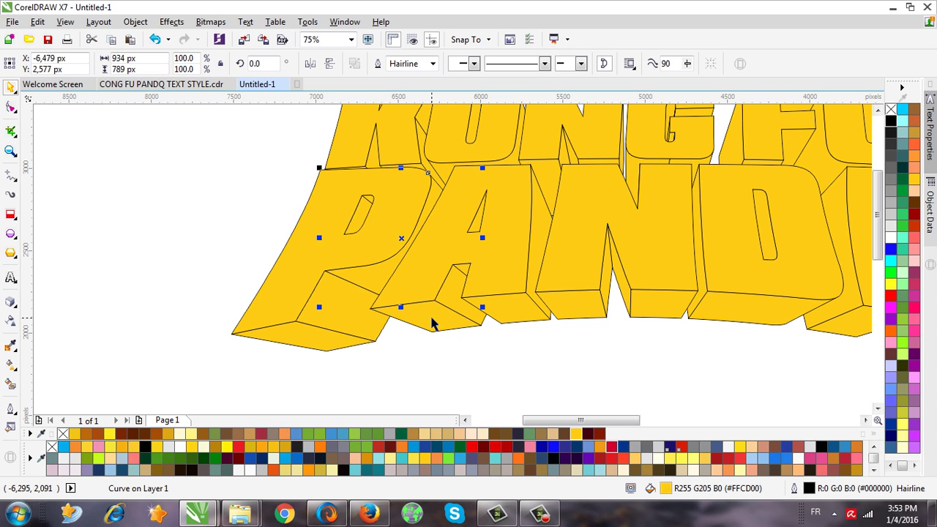
{"action": "left_click", "coordinate": [455, 300]}
{"action": "left_click", "coordinate": [354, 321]}
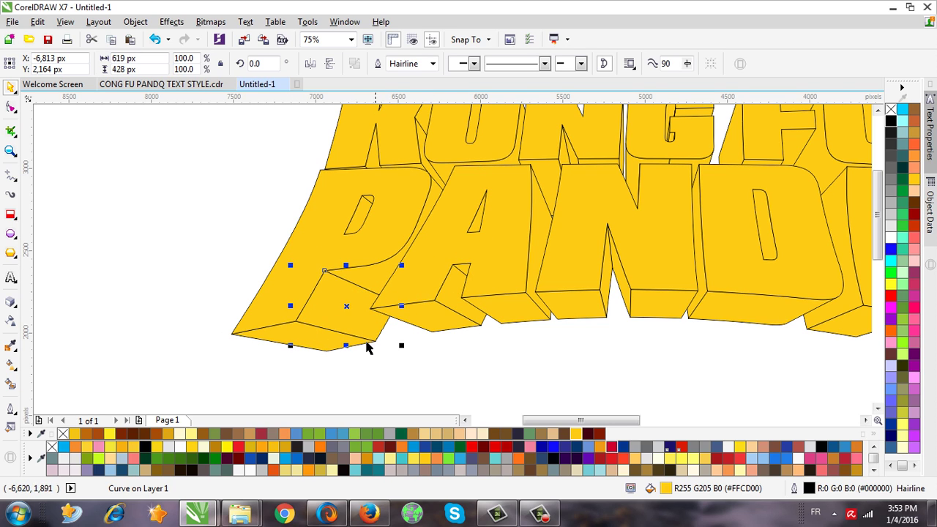
{"action": "scroll", "coordinate": [367, 348], "scroll_direction": "up", "scroll_amount": 2}
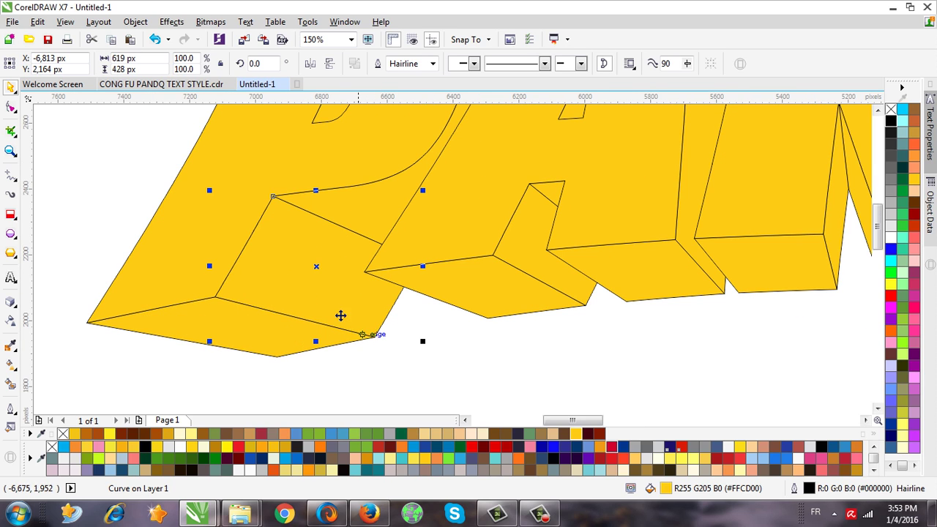
{"action": "left_click", "coordinate": [589, 434]}
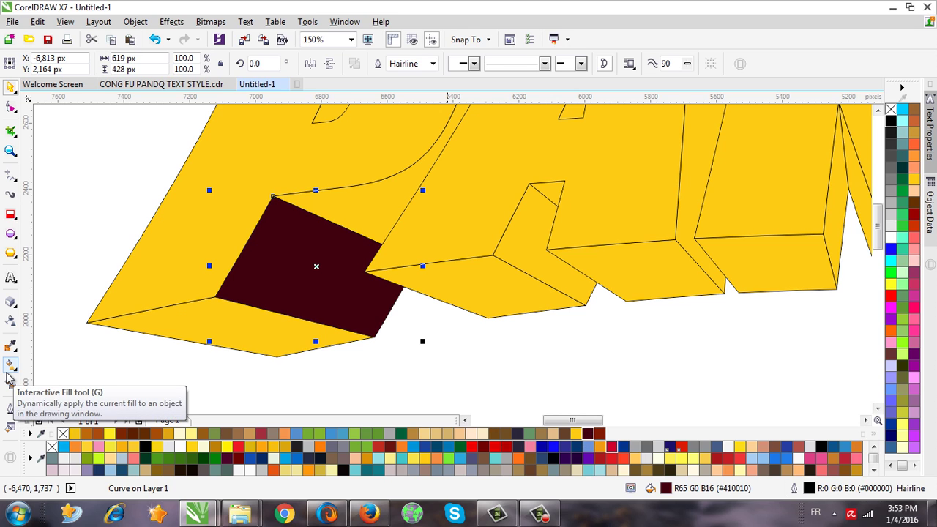
Step: Turn that face's fill into a linear maroon-to-dark-red gradient, its start pulled up-left
{"action": "left_click", "coordinate": [10, 363]}
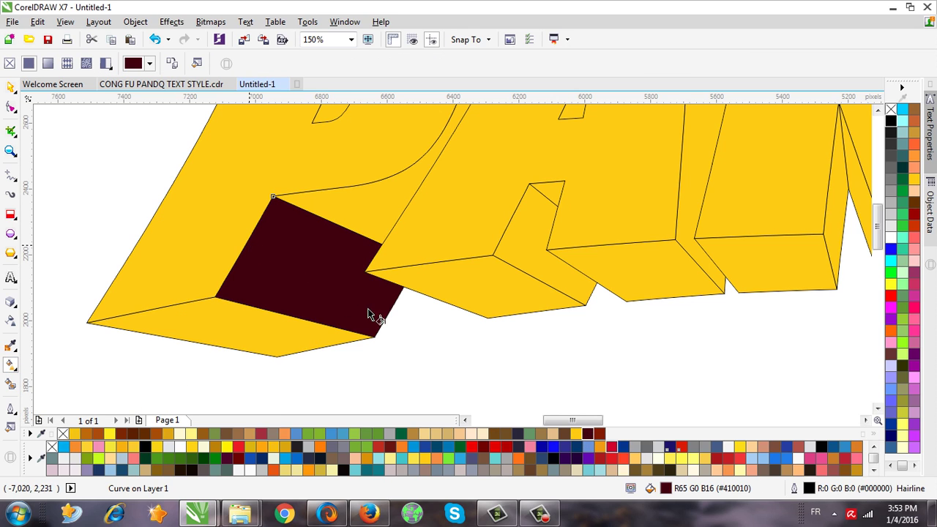
{"action": "left_click_drag", "start_coordinate": [369, 315], "coordinate": [391, 307]}
{"action": "left_click", "coordinate": [601, 434]}
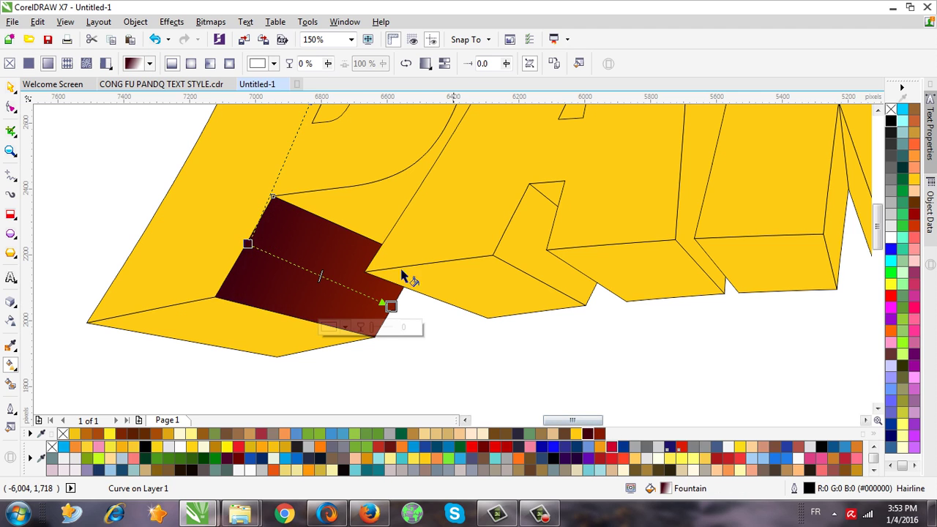
{"action": "left_click_drag", "start_coordinate": [248, 244], "coordinate": [222, 226]}
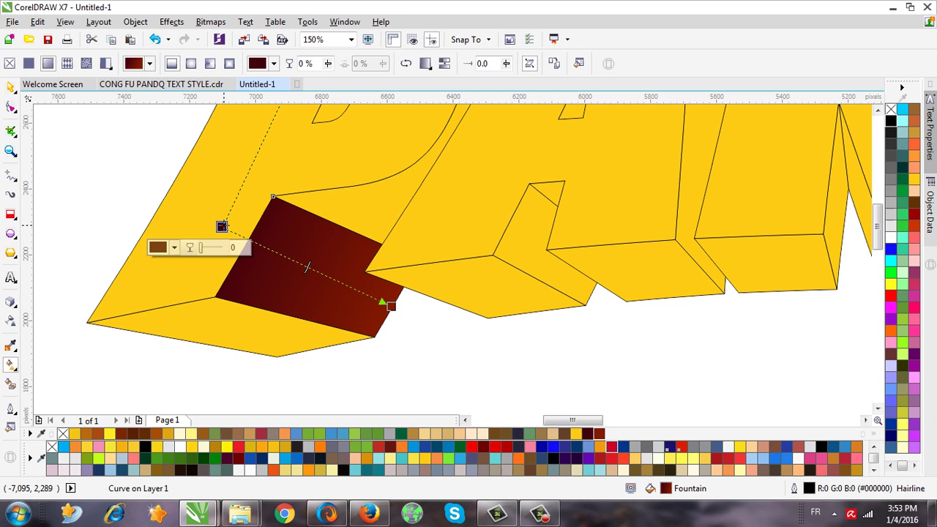
{"action": "left_click_drag", "start_coordinate": [222, 226], "coordinate": [214, 220]}
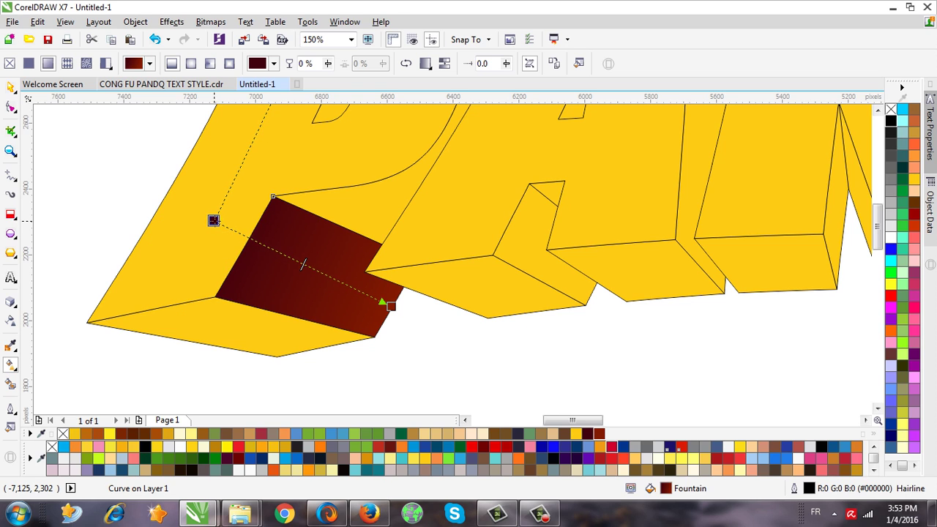
{"action": "left_click", "coordinate": [10, 87]}
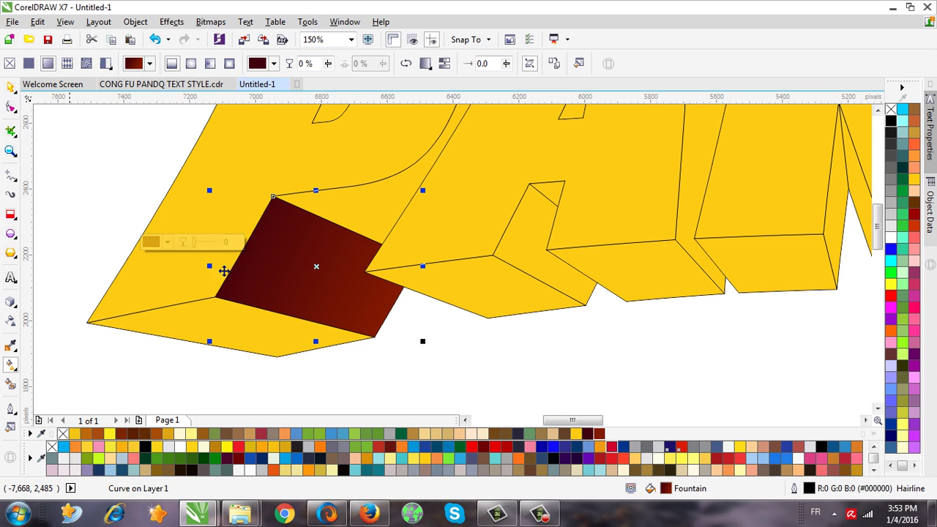
{"action": "key", "text": "space"}
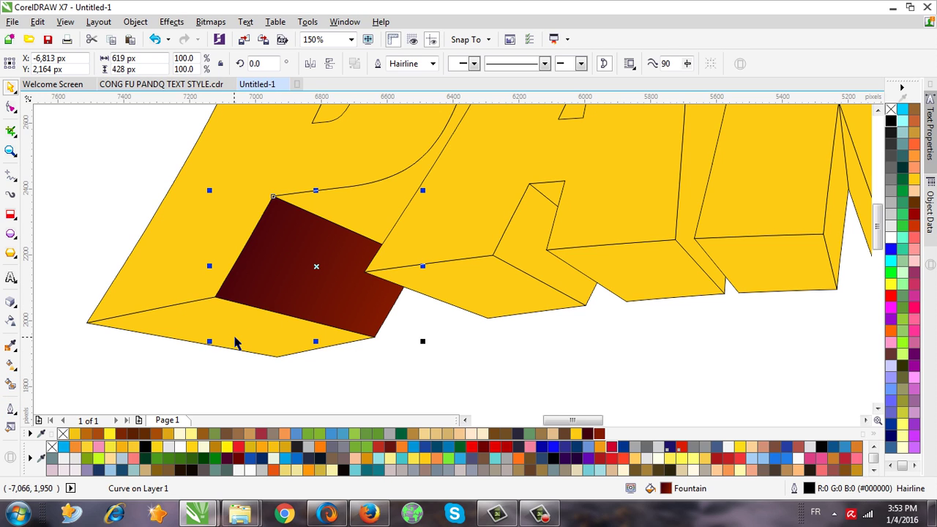
Step: Copy the dark red gradient from the side face onto the P's bottom face with the Attributes Eyedropper
{"action": "left_click", "coordinate": [10, 346]}
{"action": "left_click", "coordinate": [61, 360]}
{"action": "left_click", "coordinate": [261, 268]}
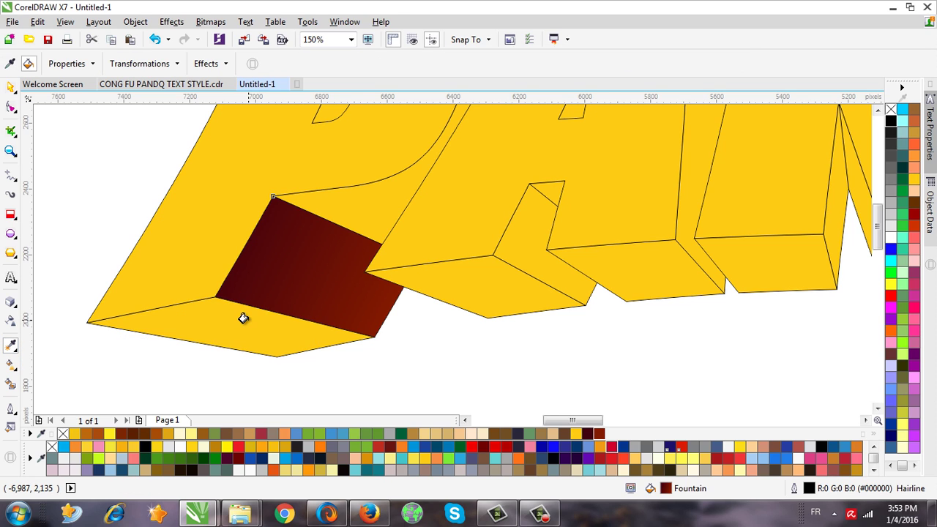
{"action": "left_click", "coordinate": [244, 325]}
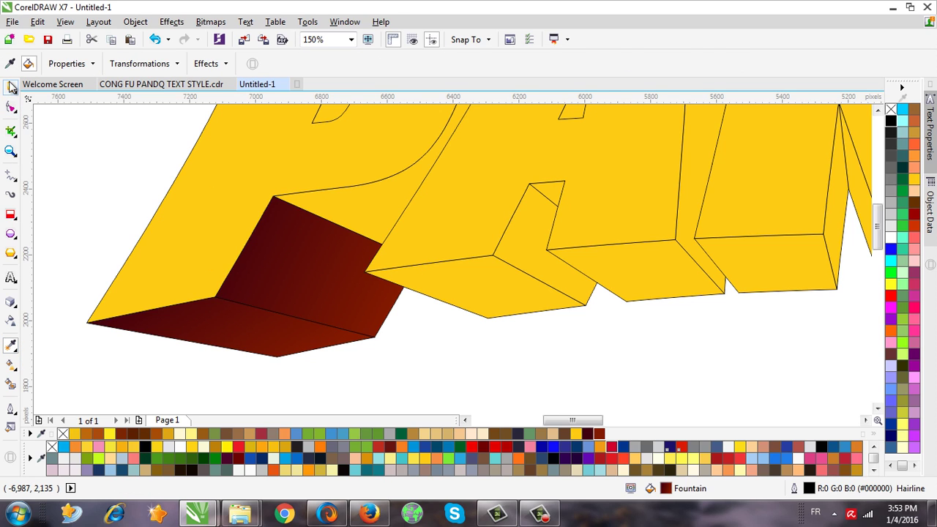
Step: Reposition the bottom face's gradient start and end points so the shading runs diagonally
{"action": "left_click", "coordinate": [10, 87]}
{"action": "left_click", "coordinate": [149, 327]}
{"action": "left_click", "coordinate": [177, 328]}
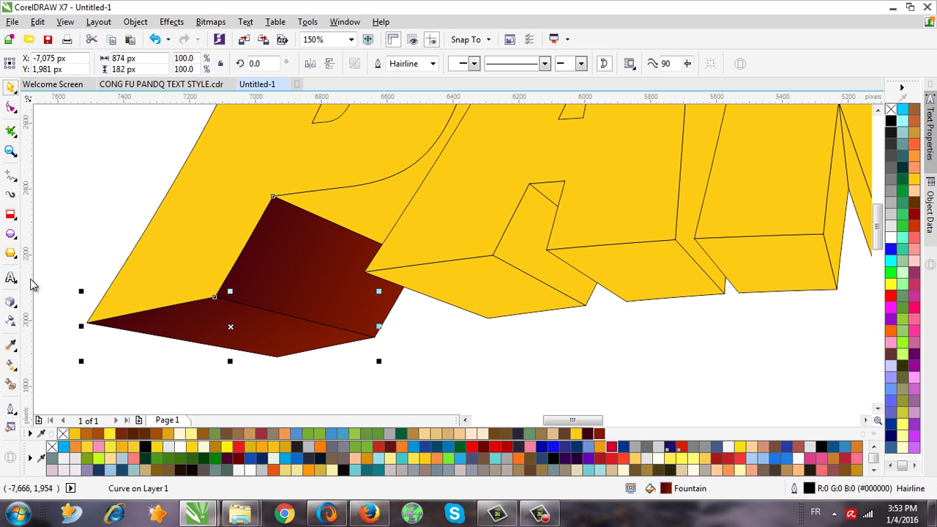
{"action": "left_click", "coordinate": [10, 346]}
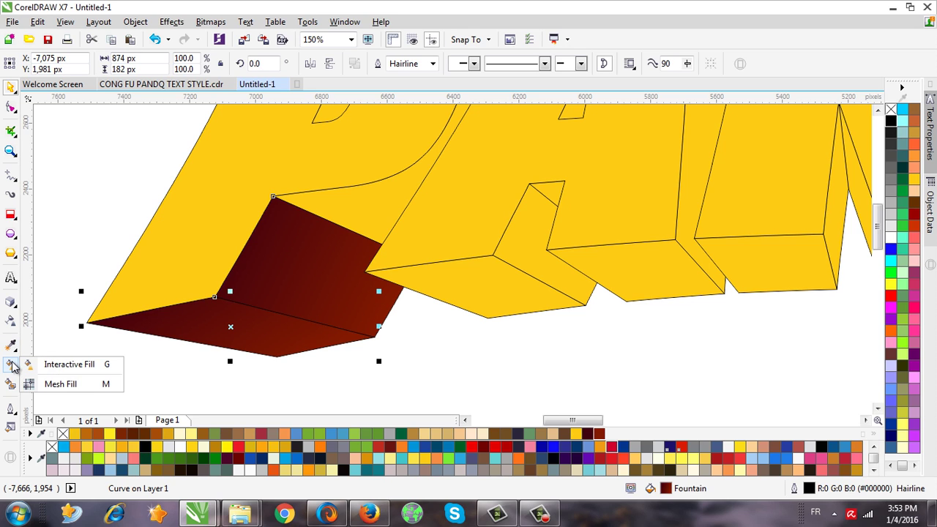
{"action": "left_click", "coordinate": [51, 364]}
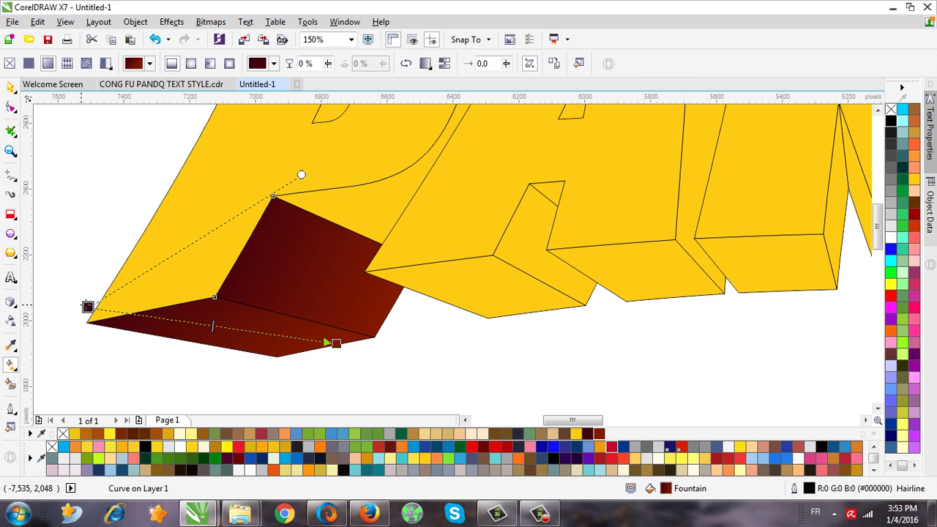
{"action": "left_click_drag", "start_coordinate": [88, 307], "coordinate": [130, 298]}
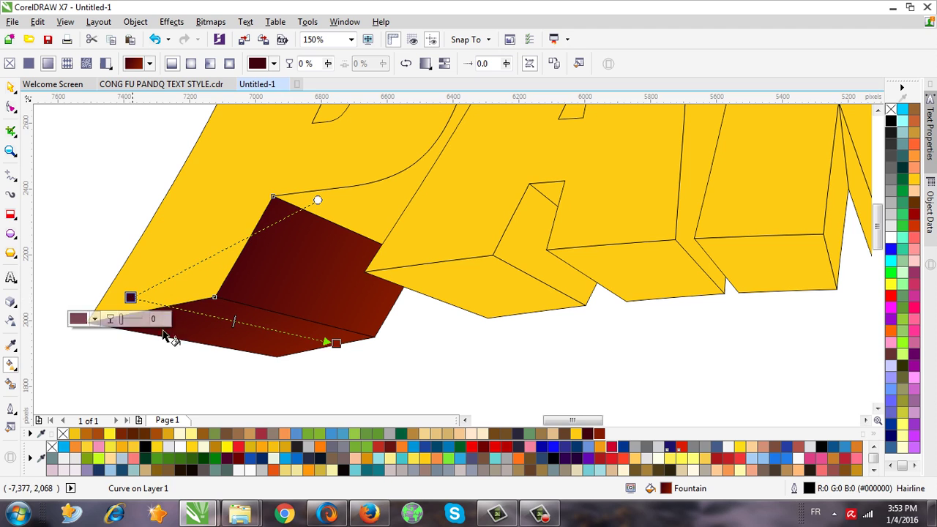
{"action": "left_click_drag", "start_coordinate": [336, 343], "coordinate": [364, 368]}
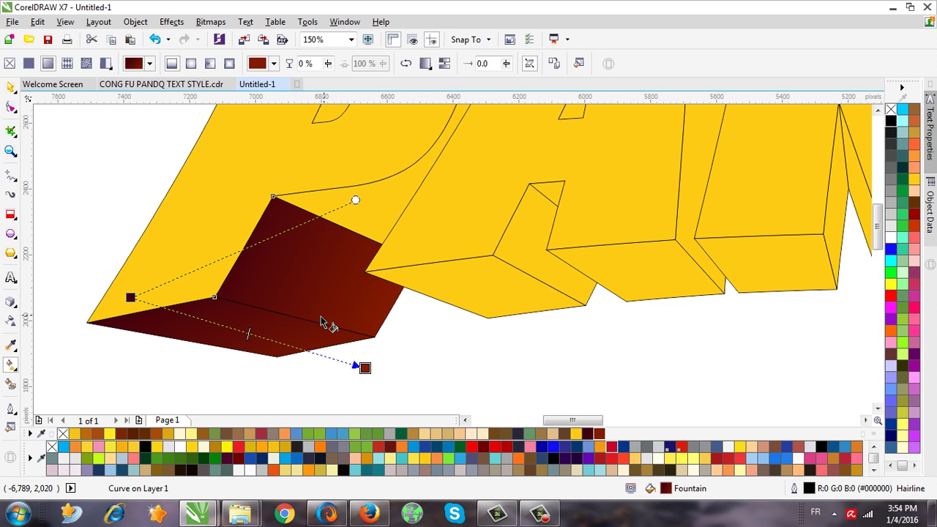
{"action": "scroll", "coordinate": [329, 324], "scroll_direction": "down", "scroll_amount": 2}
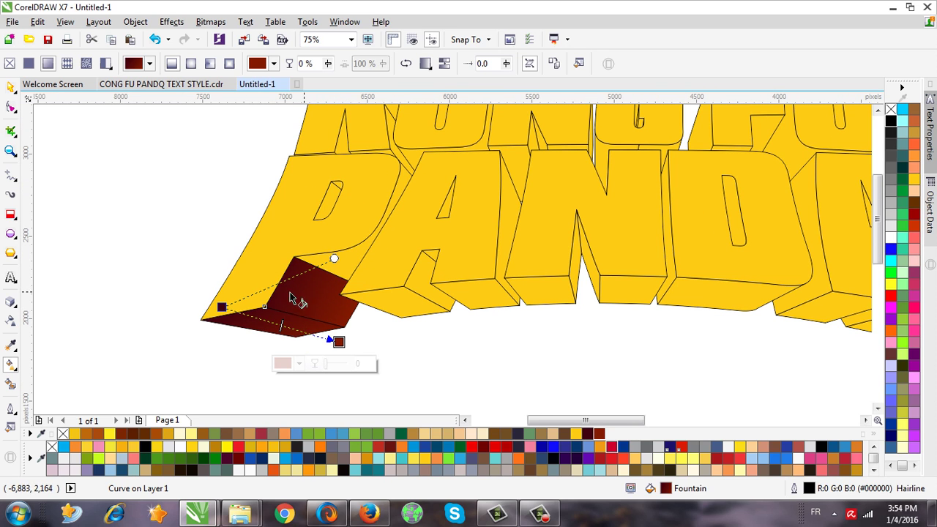
{"action": "left_click_drag", "start_coordinate": [222, 306], "coordinate": [208, 295]}
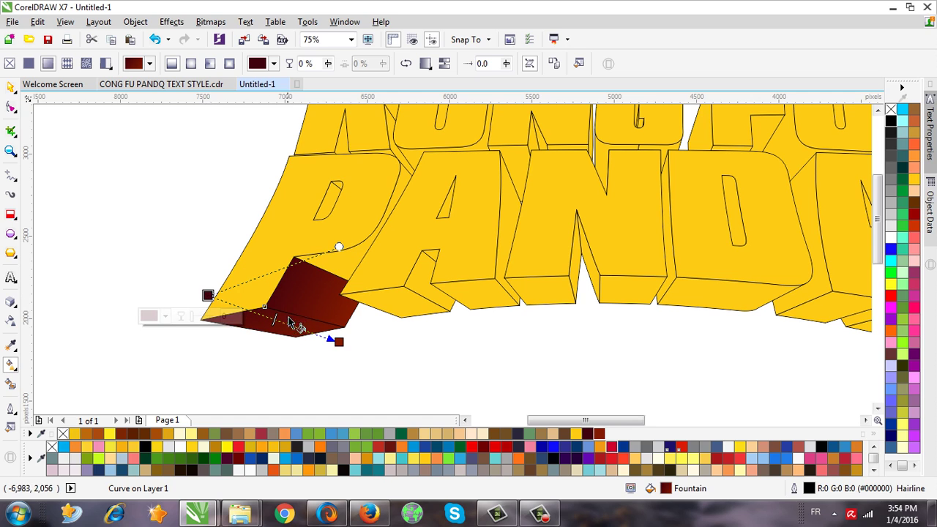
{"action": "left_click_drag", "start_coordinate": [339, 341], "coordinate": [367, 350]}
{"action": "left_click_drag", "start_coordinate": [208, 295], "coordinate": [225, 305]}
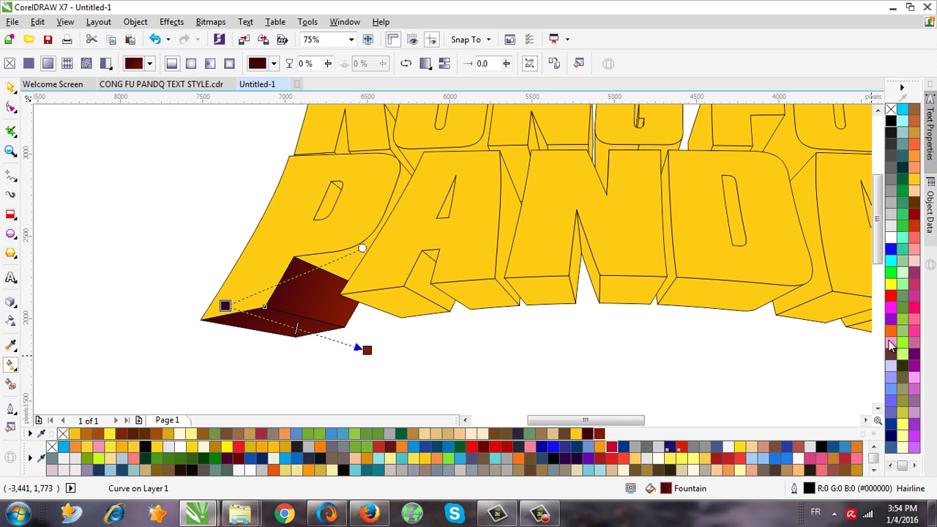
Step: Sample the dark brown gradient and apply it to four extrusion faces around the N
{"action": "left_click", "coordinate": [11, 346]}
{"action": "left_click", "coordinate": [66, 343]}
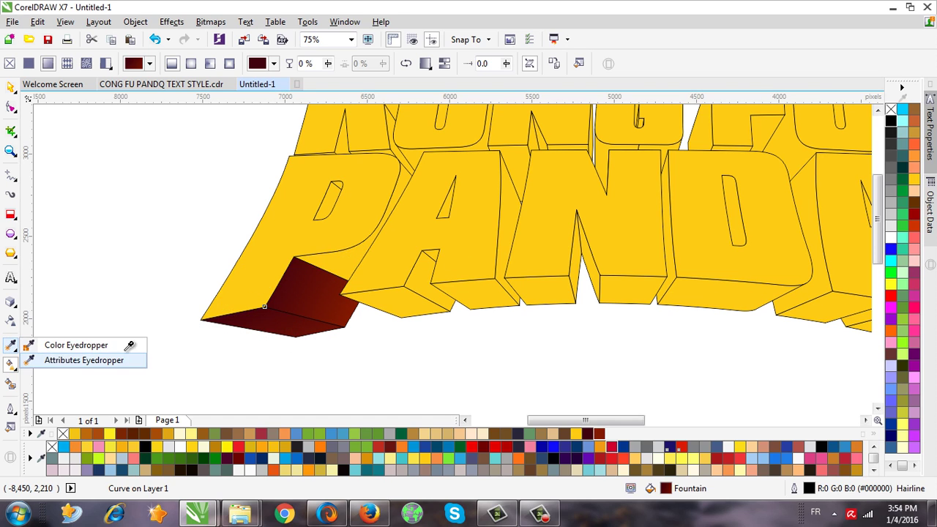
{"action": "left_click", "coordinate": [307, 291]}
{"action": "left_click", "coordinate": [386, 301]}
{"action": "left_click", "coordinate": [472, 293]}
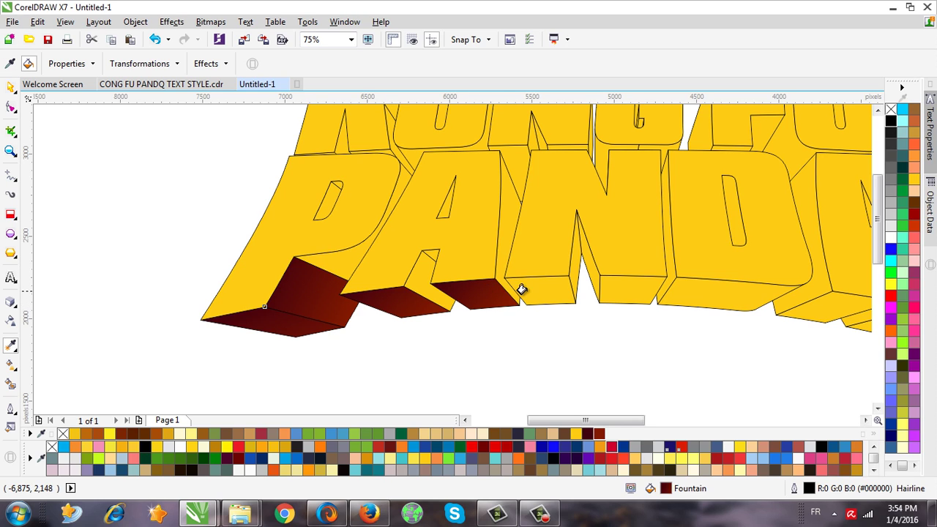
{"action": "left_click", "coordinate": [543, 293]}
{"action": "left_click", "coordinate": [614, 295]}
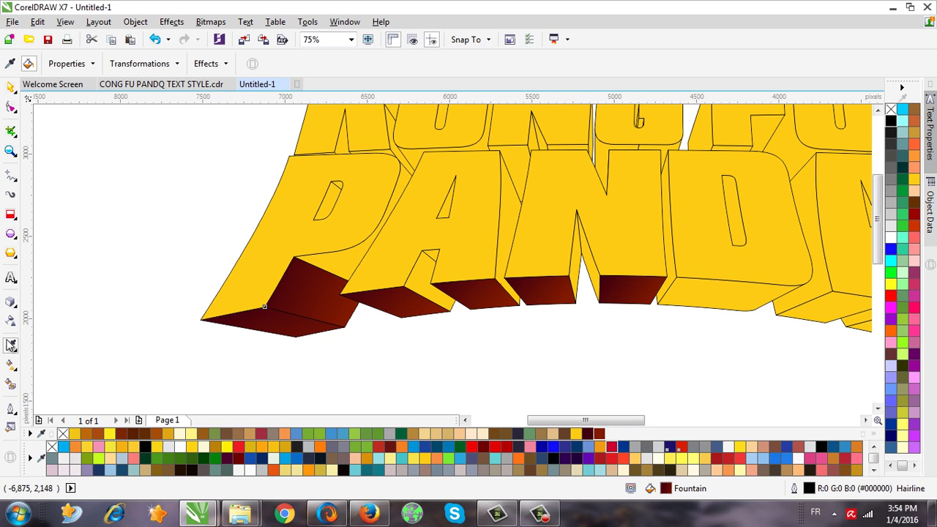
Step: Copy all attributes of the P's dark extrusion fill onto the A, N and in-between side faces
{"action": "left_click", "coordinate": [9, 350]}
{"action": "left_click", "coordinate": [56, 360]}
{"action": "left_click", "coordinate": [10, 63]}
{"action": "left_click", "coordinate": [289, 316]}
{"action": "left_click", "coordinate": [417, 274]}
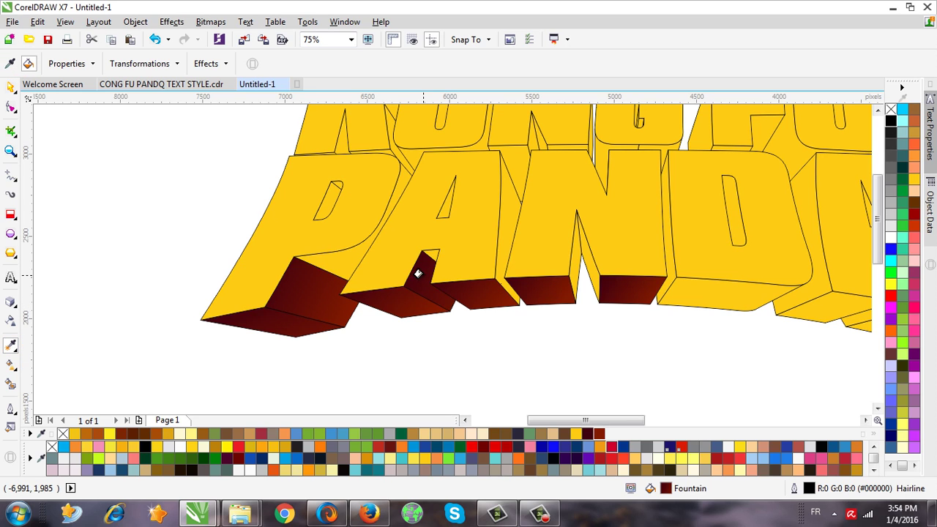
{"action": "left_click", "coordinate": [496, 263]}
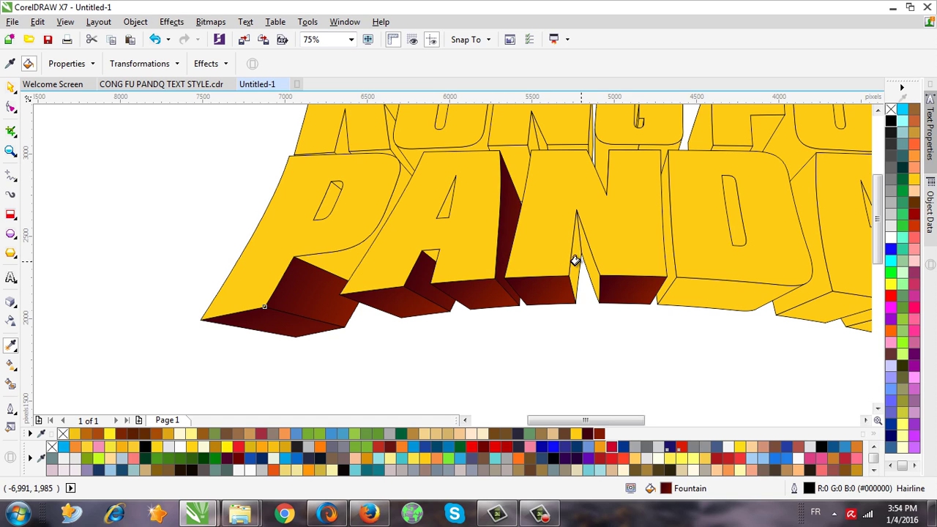
{"action": "left_click", "coordinate": [577, 264]}
{"action": "left_click", "coordinate": [584, 266]}
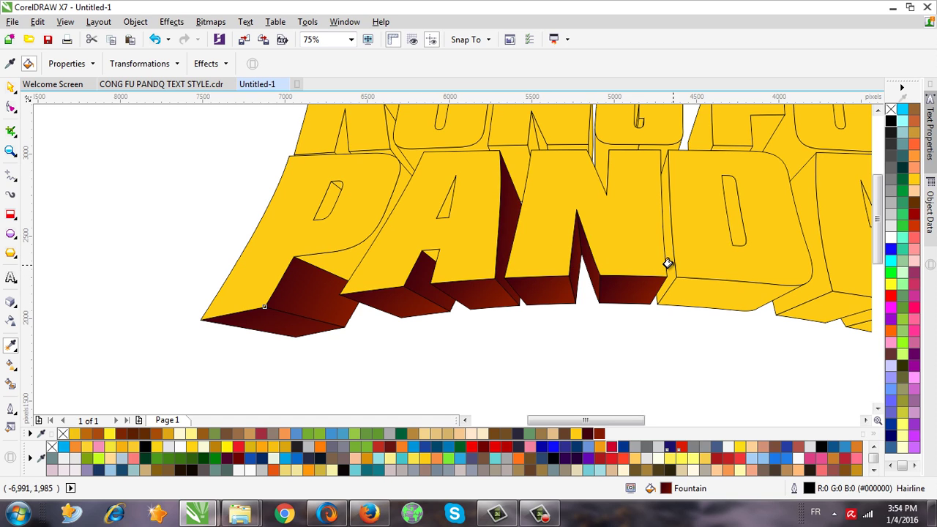
{"action": "left_click", "coordinate": [668, 263]}
{"action": "left_click", "coordinate": [816, 286]}
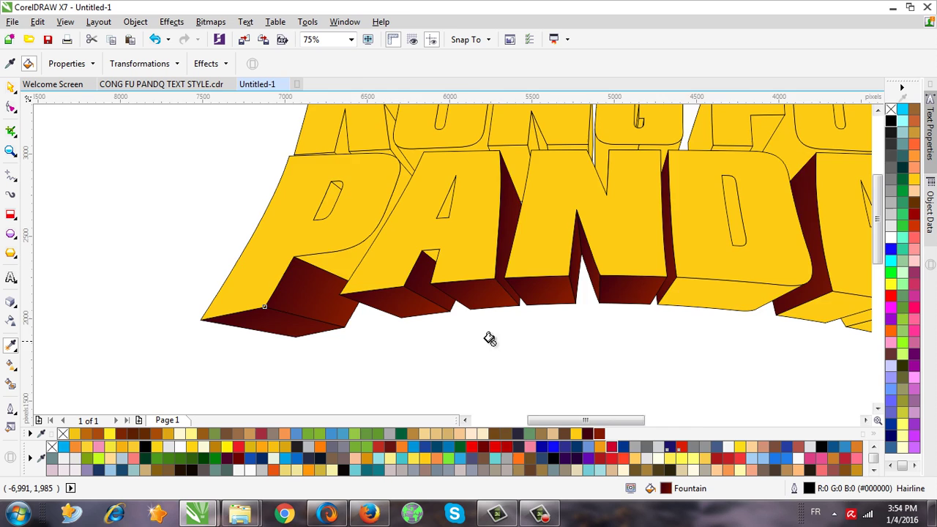
Step: Fill the A's step face and counters, the D's counter and a hidden N face dark brown, undoing a stray fill
{"action": "scroll", "coordinate": [586, 329], "scroll_direction": "down", "scroll_amount": 1}
{"action": "scroll", "coordinate": [760, 328], "scroll_direction": "up", "scroll_amount": 1}
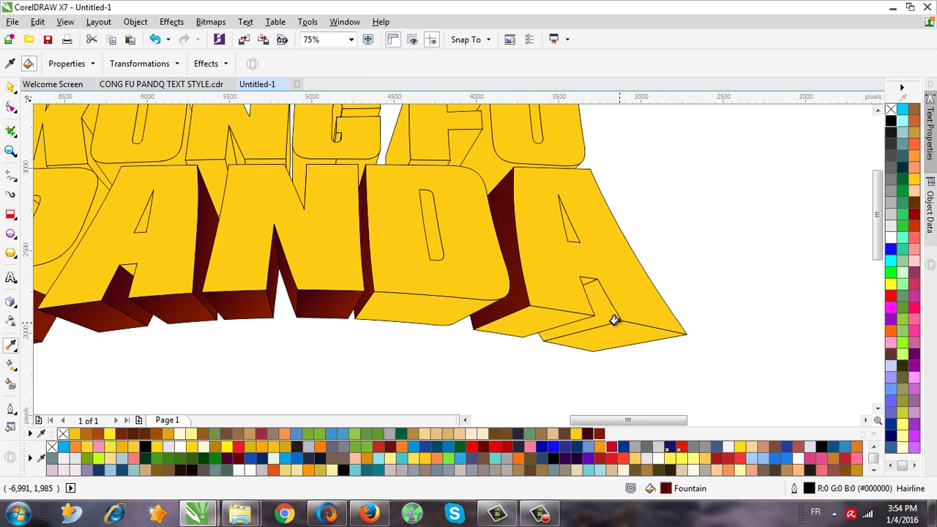
{"action": "left_click", "coordinate": [604, 314]}
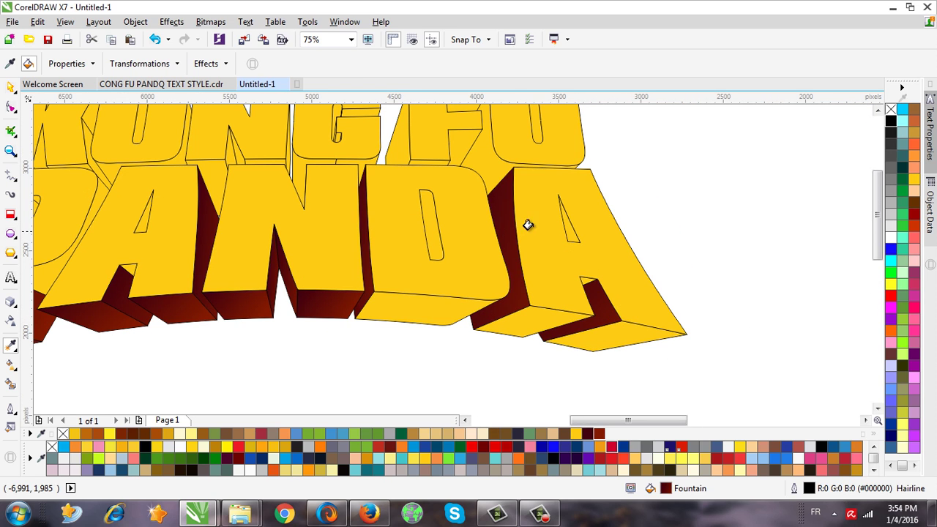
{"action": "left_click", "coordinate": [568, 232]}
{"action": "left_click", "coordinate": [425, 240]}
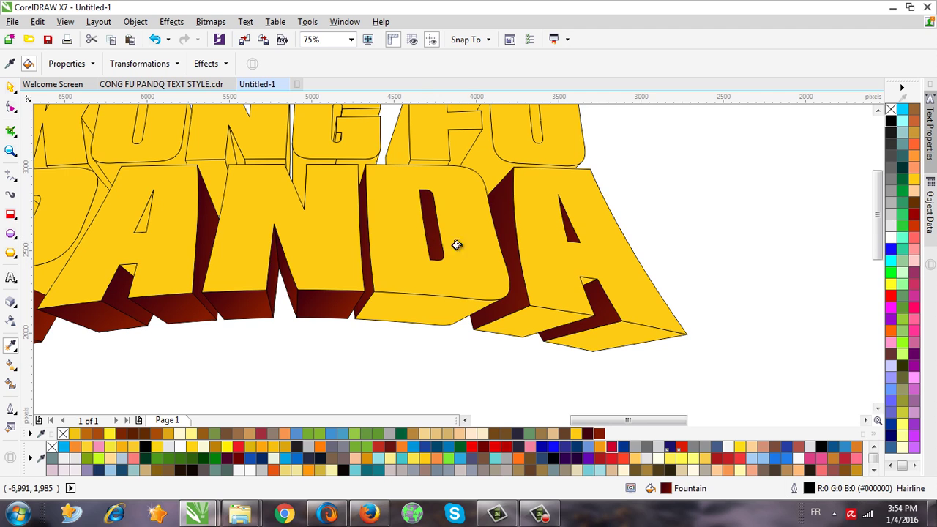
{"action": "left_click", "coordinate": [564, 279]}
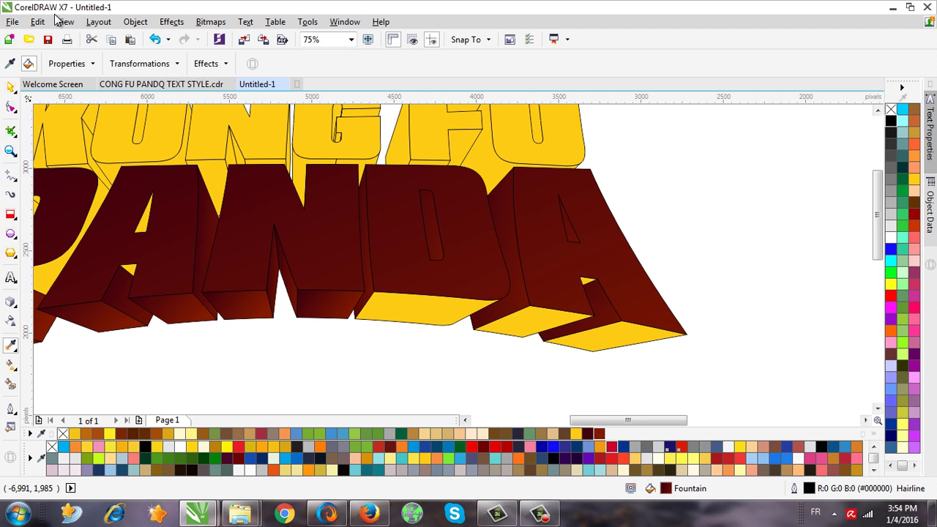
{"action": "left_click", "coordinate": [154, 39]}
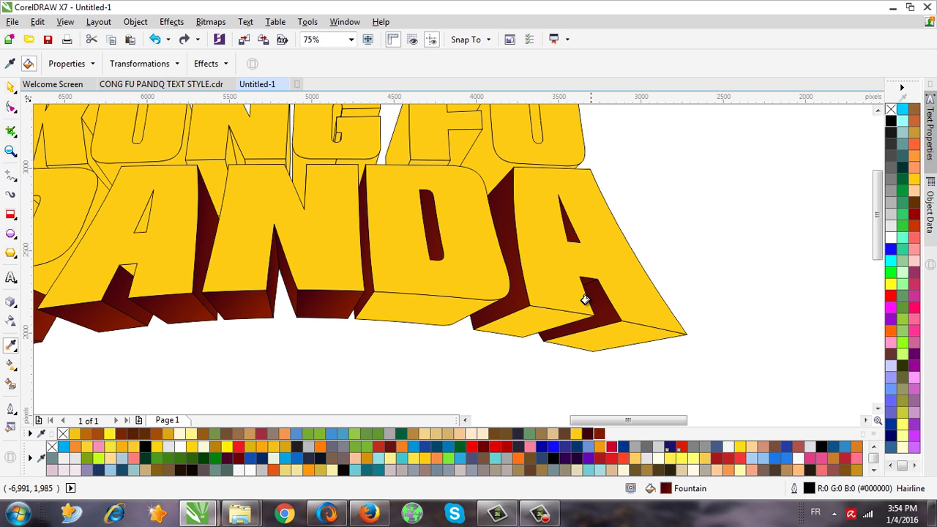
{"action": "left_click", "coordinate": [303, 271]}
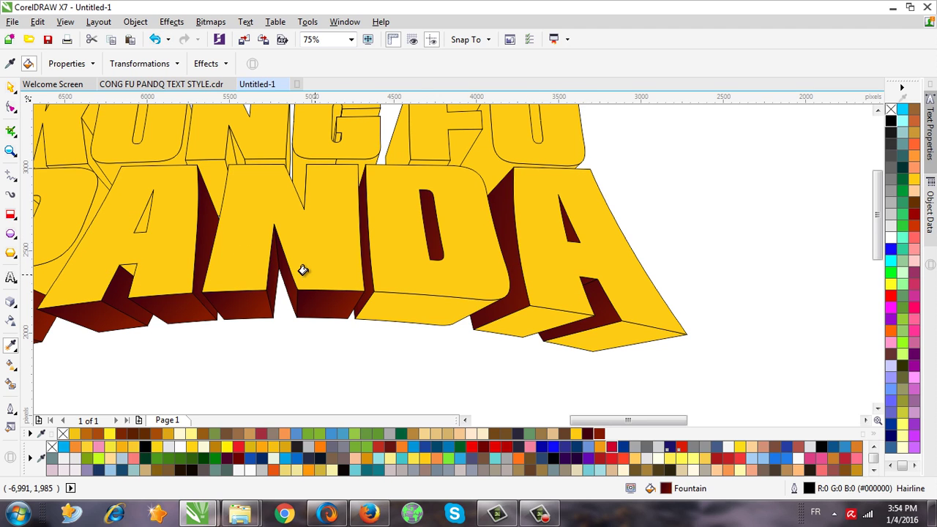
{"action": "left_click", "coordinate": [138, 224]}
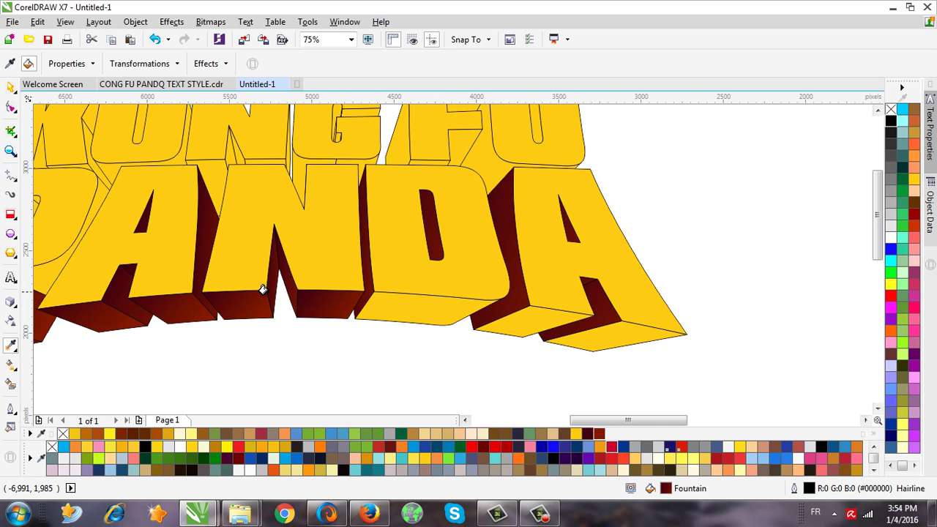
{"action": "scroll", "coordinate": [263, 285], "scroll_direction": "down", "scroll_amount": 2}
{"action": "scroll", "coordinate": [129, 278], "scroll_direction": "up", "scroll_amount": 2}
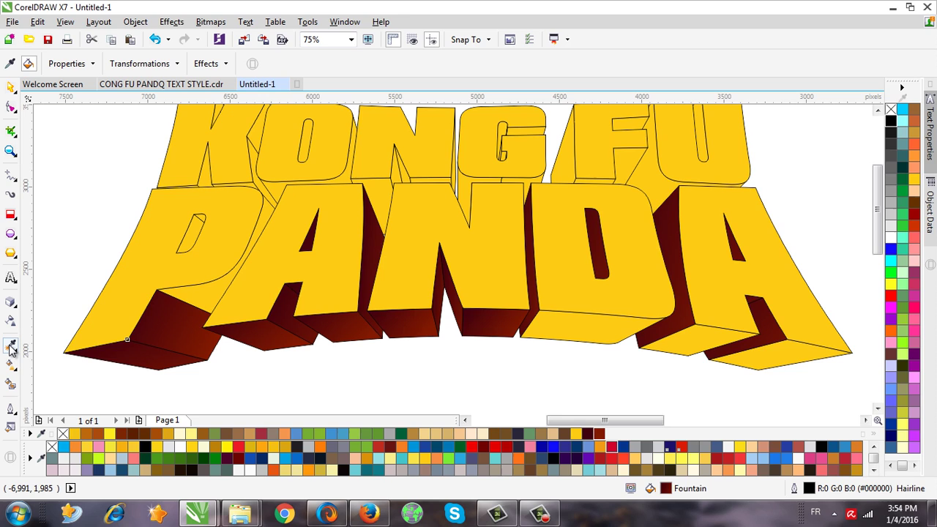
Step: Apply the P's dark brown fill to the P's counter and the D and A extrusion faces
{"action": "left_click", "coordinate": [10, 347]}
{"action": "left_click", "coordinate": [51, 361]}
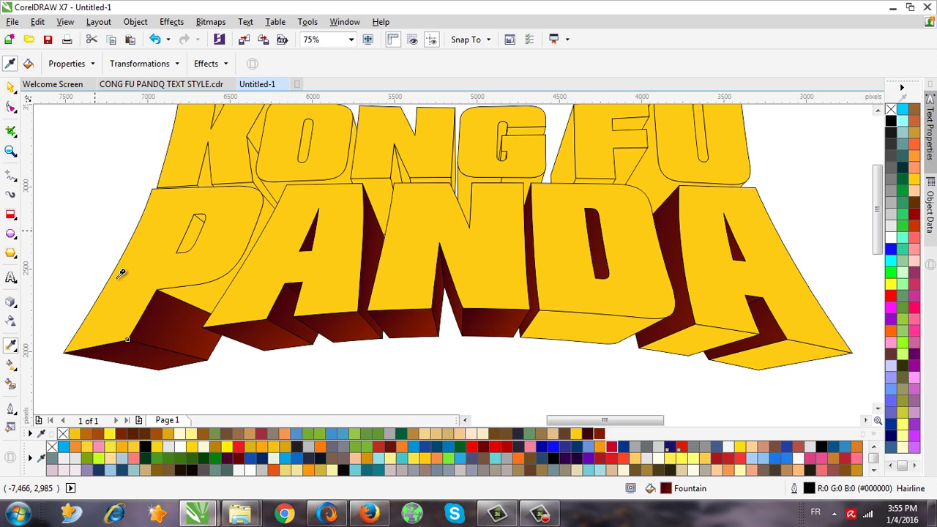
{"action": "left_click", "coordinate": [179, 322]}
{"action": "left_click", "coordinate": [212, 290]}
{"action": "left_click", "coordinate": [195, 226]}
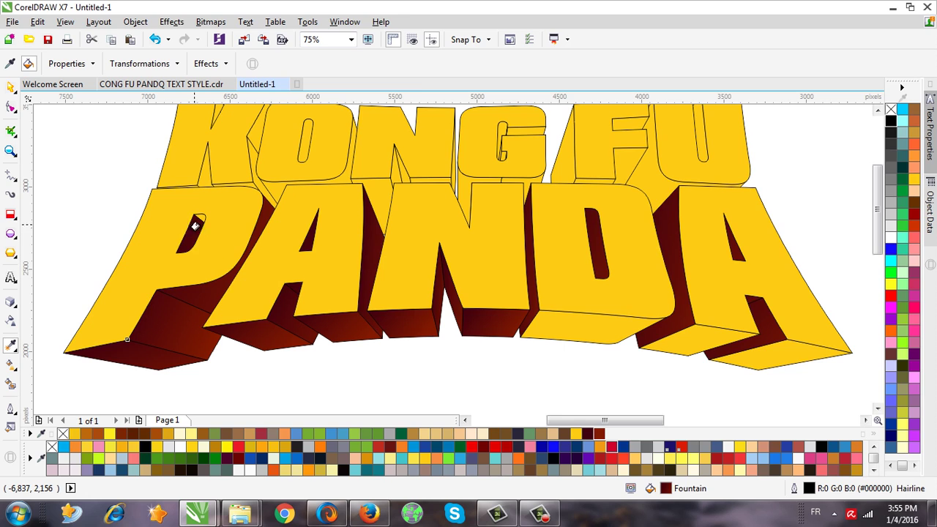
{"action": "left_click", "coordinate": [566, 336]}
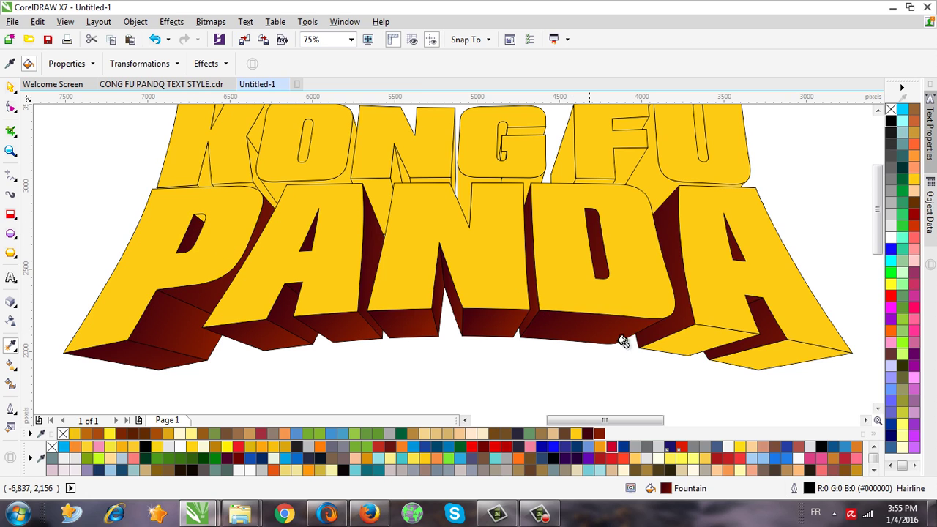
{"action": "left_click", "coordinate": [675, 344]}
{"action": "left_click", "coordinate": [768, 359]}
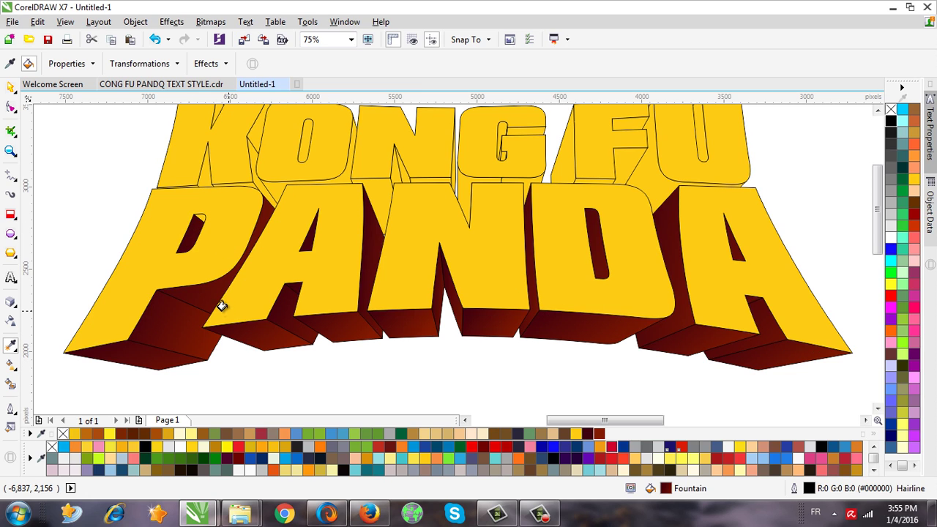
{"action": "scroll", "coordinate": [198, 218], "scroll_direction": "up", "scroll_amount": 2}
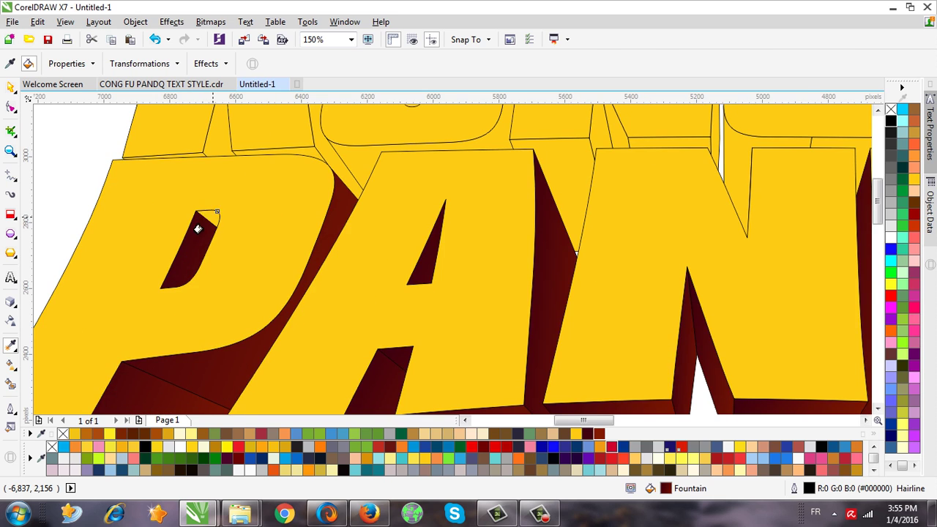
{"action": "scroll", "coordinate": [198, 229], "scroll_direction": "down", "scroll_amount": 3}
{"action": "scroll", "coordinate": [257, 310], "scroll_direction": "up", "scroll_amount": 1}
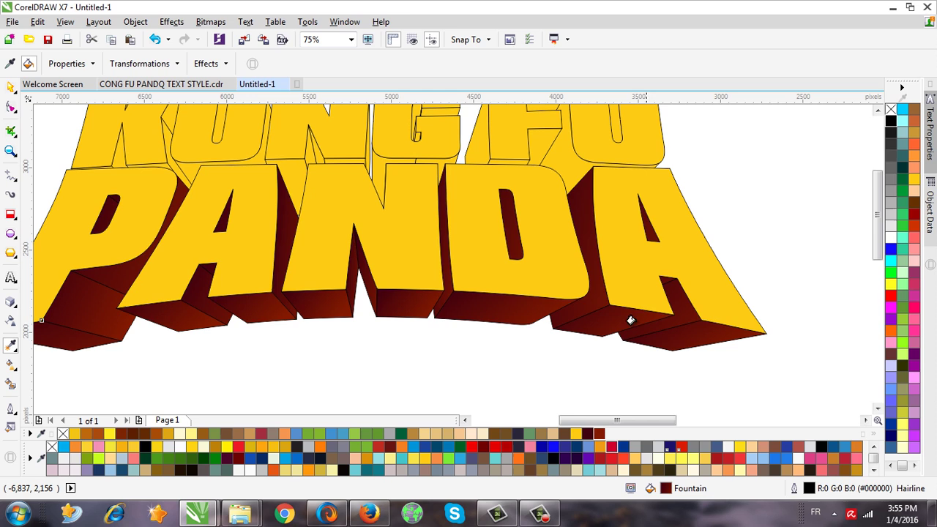
Step: Marquee-select the 26 extrusion pieces of the title, then clear the selection
{"action": "left_click", "coordinate": [10, 86]}
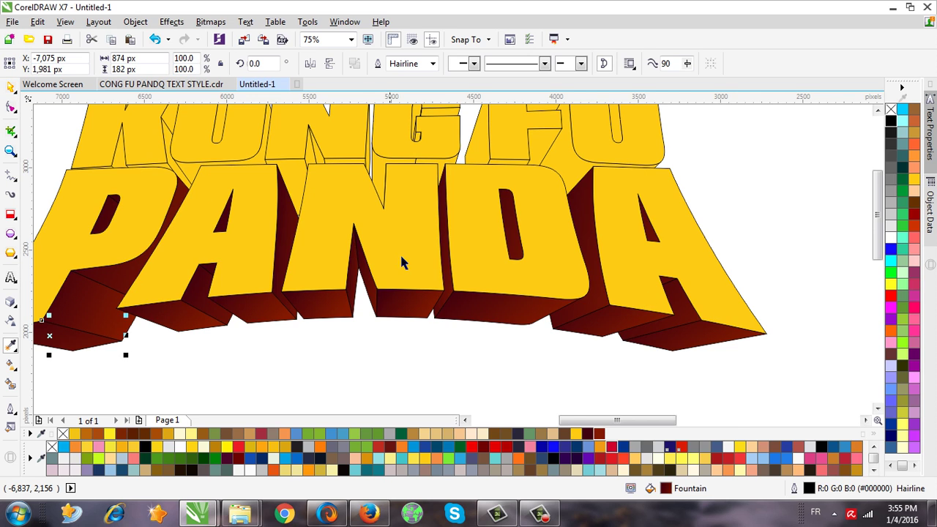
{"action": "scroll", "coordinate": [394, 279], "scroll_direction": "down", "scroll_amount": 2}
{"action": "left_click_drag", "start_coordinate": [156, 342], "coordinate": [642, 211]}
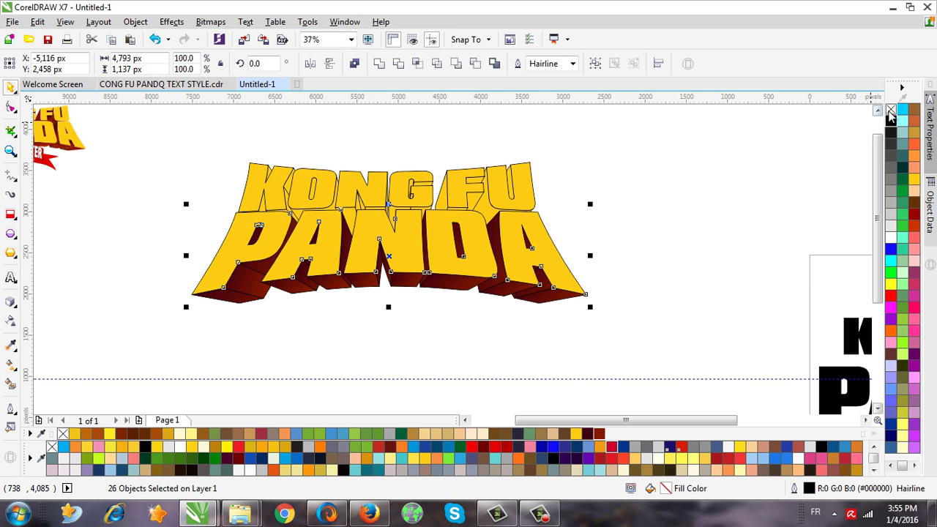
{"action": "left_click", "coordinate": [364, 322]}
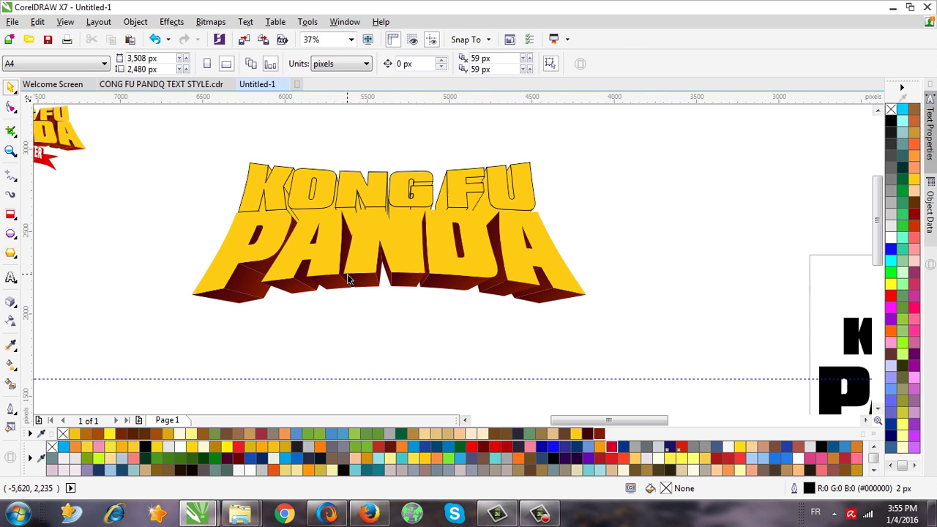
{"action": "scroll", "coordinate": [378, 295], "scroll_direction": "up", "scroll_amount": 2}
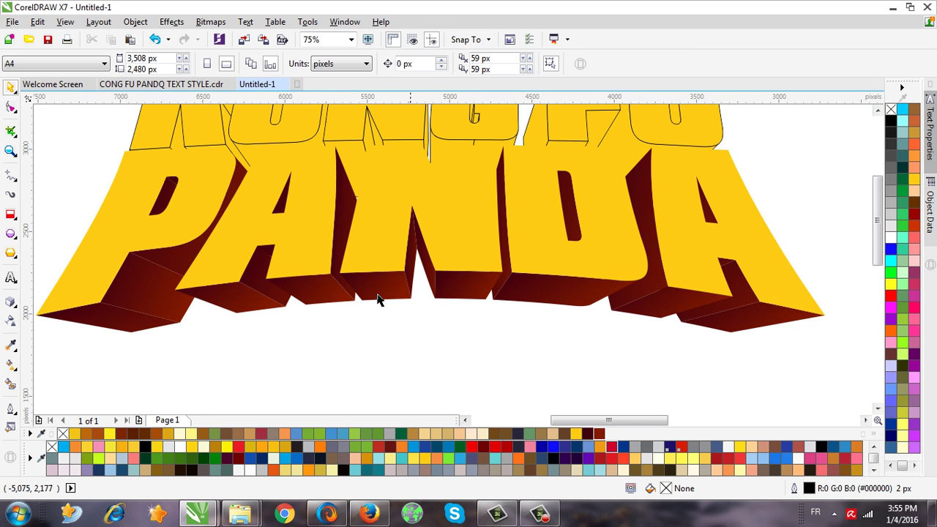
Step: Give the PANDA front-face shape a black outline from the palette, then deselect it
{"action": "left_click", "coordinate": [487, 249]}
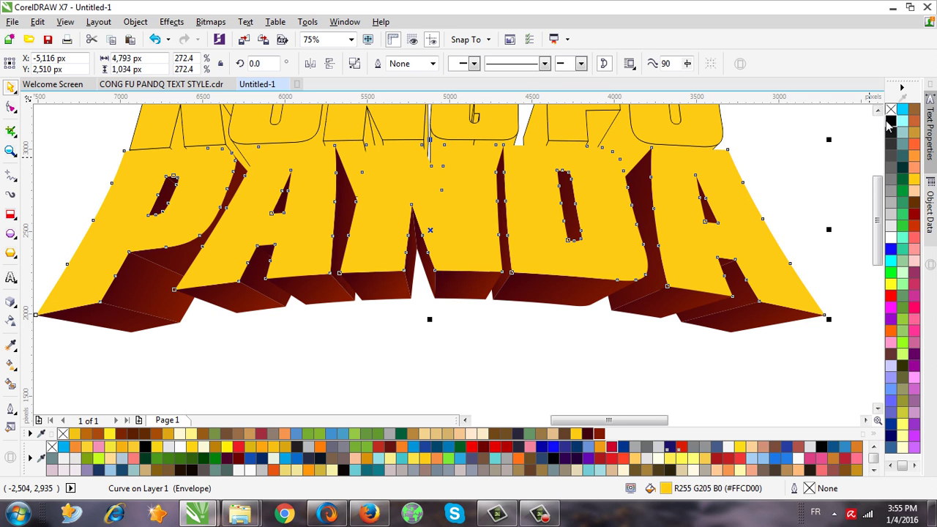
{"action": "right_click", "coordinate": [891, 120]}
{"action": "left_click", "coordinate": [324, 366]}
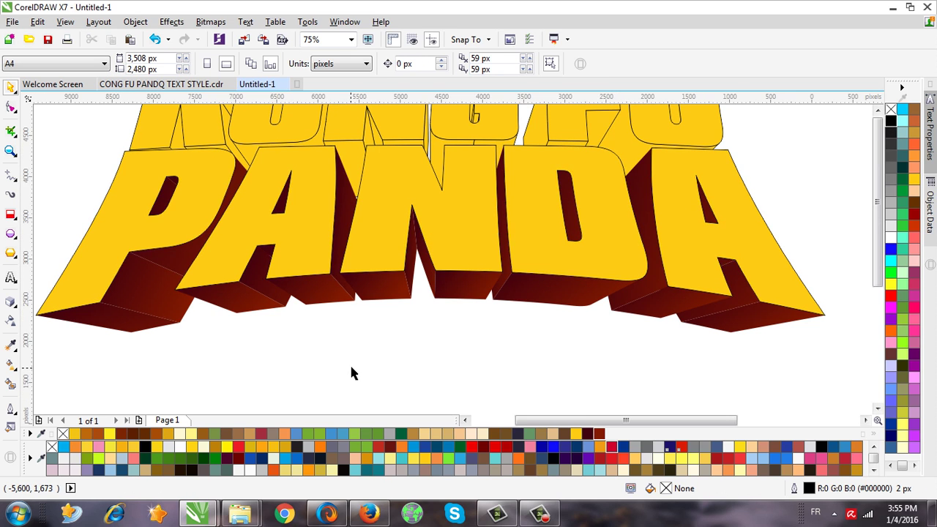
{"action": "scroll", "coordinate": [349, 362], "scroll_direction": "down", "scroll_amount": 2}
{"action": "scroll", "coordinate": [390, 336], "scroll_direction": "up", "scroll_amount": 2}
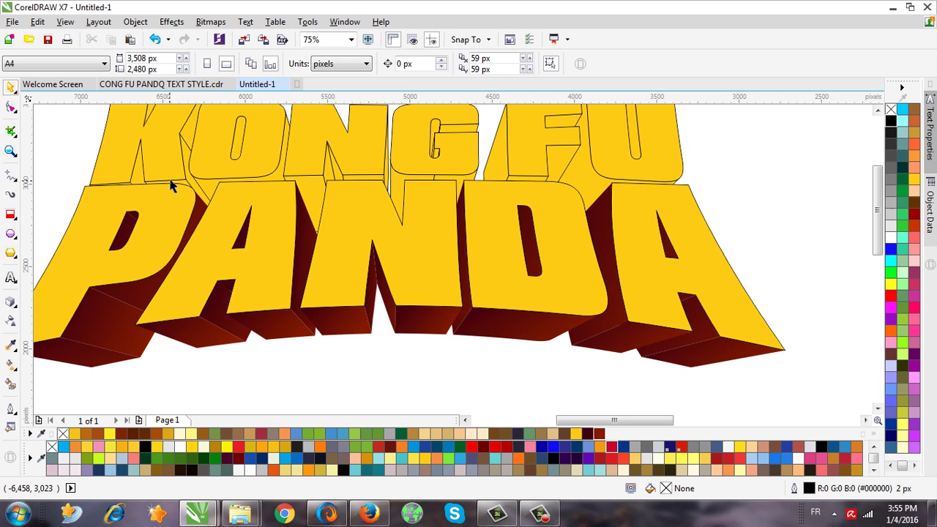
Step: Select the extruded KONG FU group to inspect it, then deselect it
{"action": "left_click", "coordinate": [210, 189]}
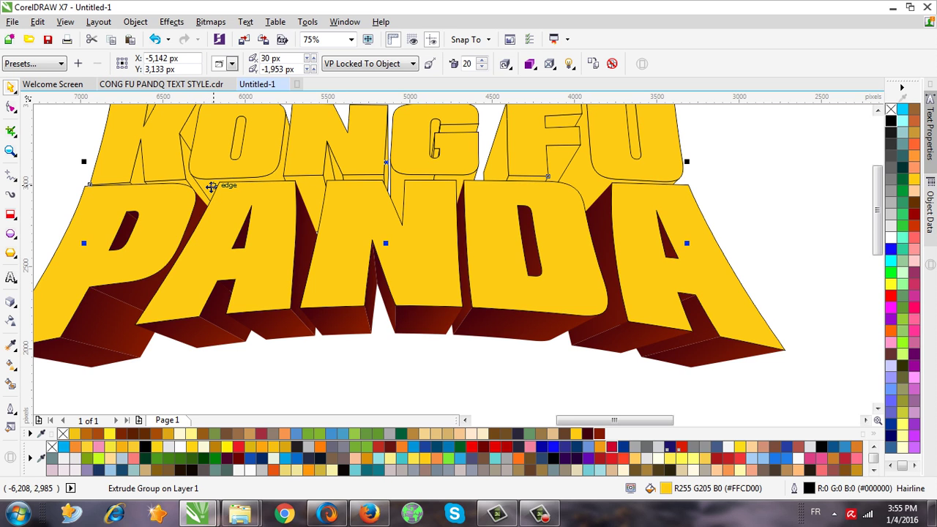
{"action": "left_click", "coordinate": [392, 345]}
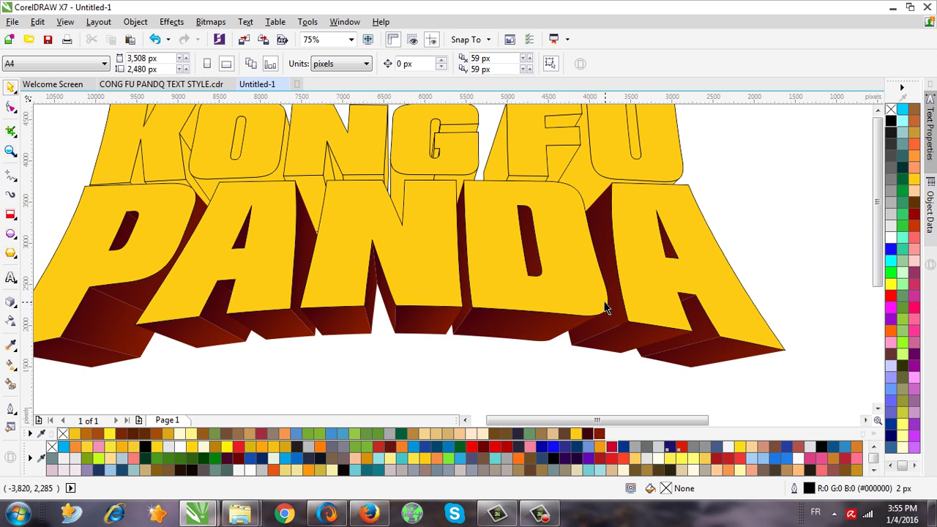
{"action": "scroll", "coordinate": [458, 359], "scroll_direction": "down", "scroll_amount": 2}
{"action": "scroll", "coordinate": [462, 360], "scroll_direction": "up", "scroll_amount": 2}
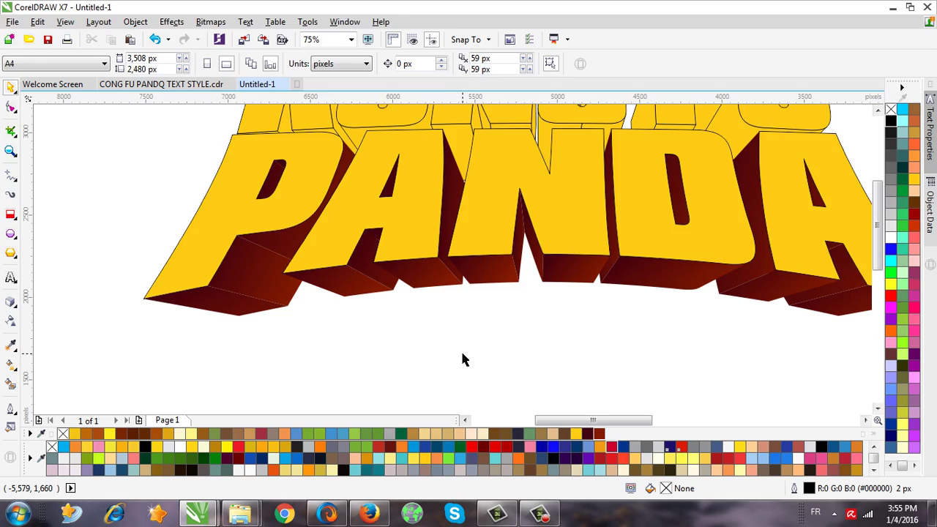
{"action": "scroll", "coordinate": [402, 369], "scroll_direction": "down", "scroll_amount": 2}
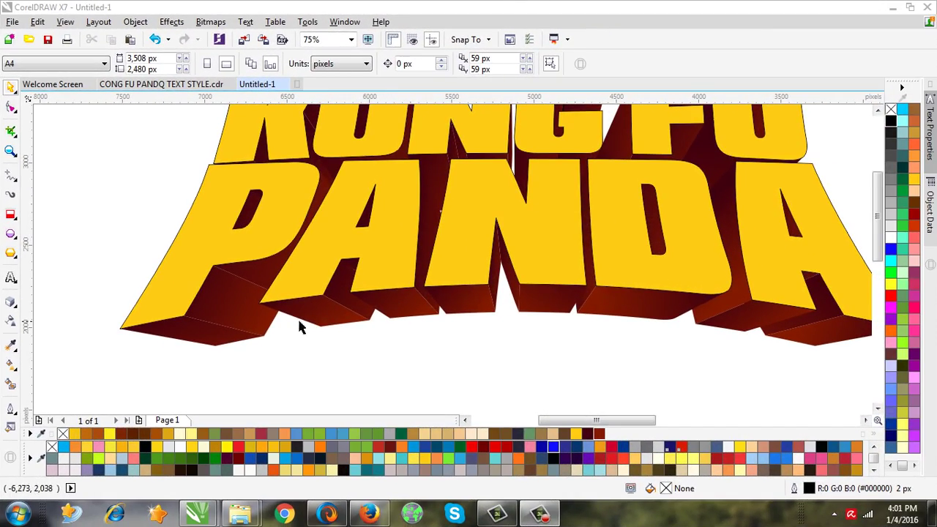
Step: Select the P's dark extrusion face and begin a Bezier zigzag of spikes across it
{"action": "left_click", "coordinate": [209, 314]}
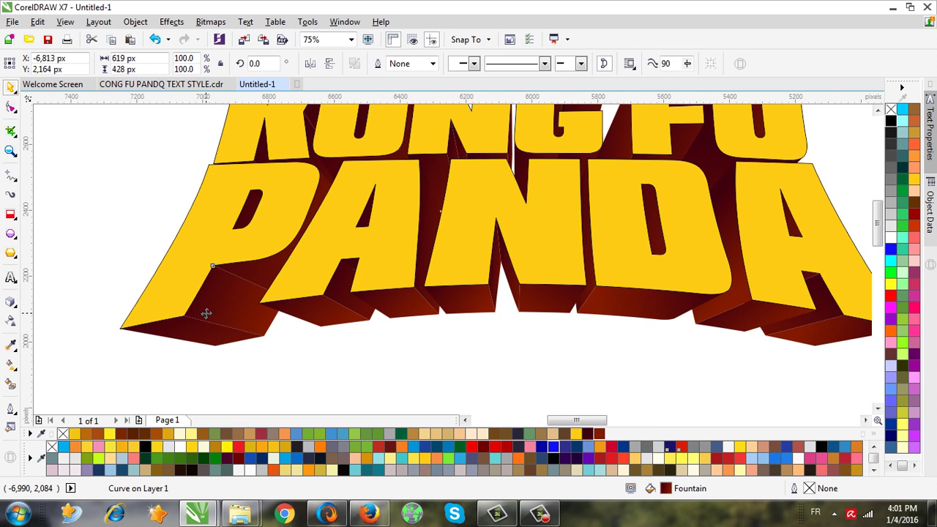
{"action": "scroll", "coordinate": [207, 313], "scroll_direction": "up", "scroll_amount": 3}
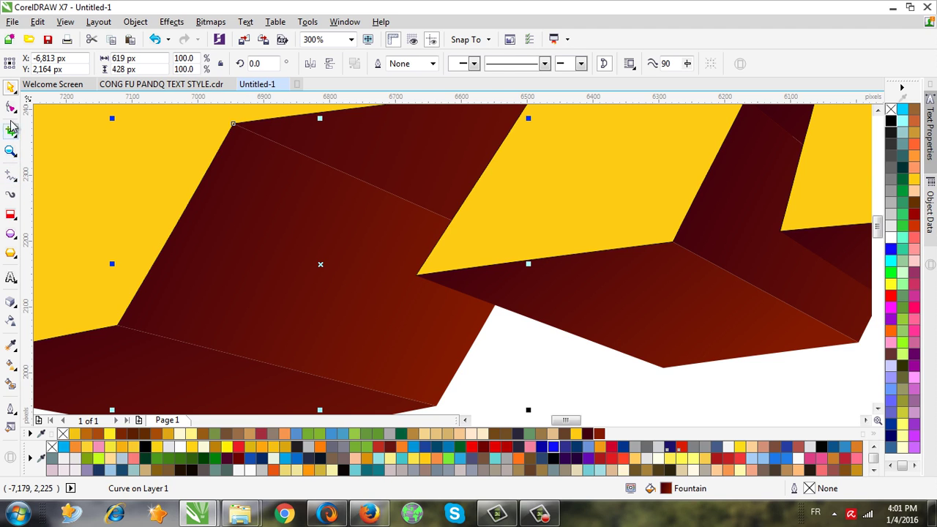
{"action": "left_click", "coordinate": [11, 178]}
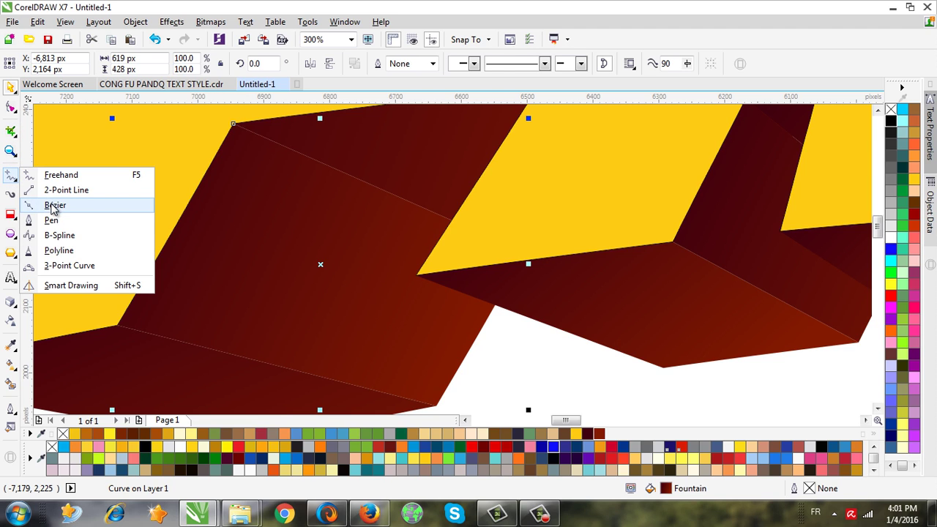
{"action": "left_click", "coordinate": [29, 206]}
{"action": "left_click", "coordinate": [233, 124]}
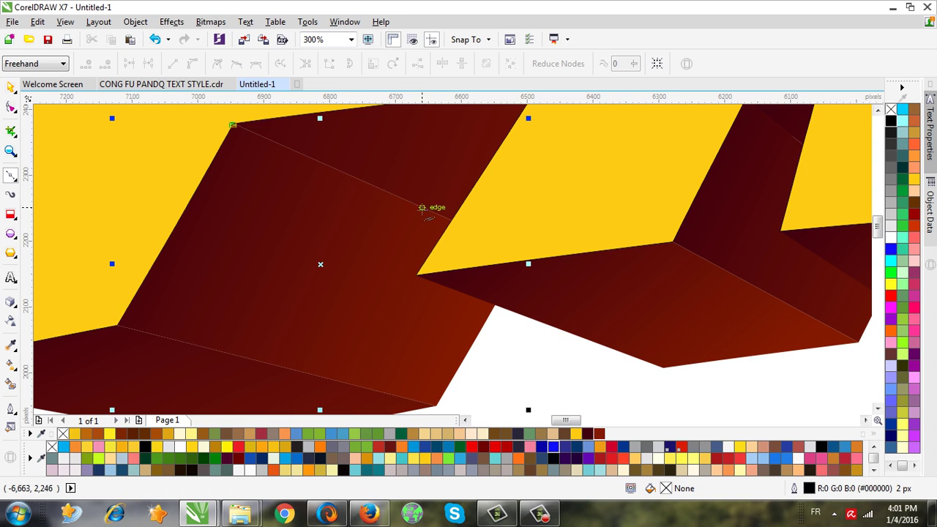
{"action": "left_click", "coordinate": [435, 214]}
{"action": "left_click", "coordinate": [235, 154]}
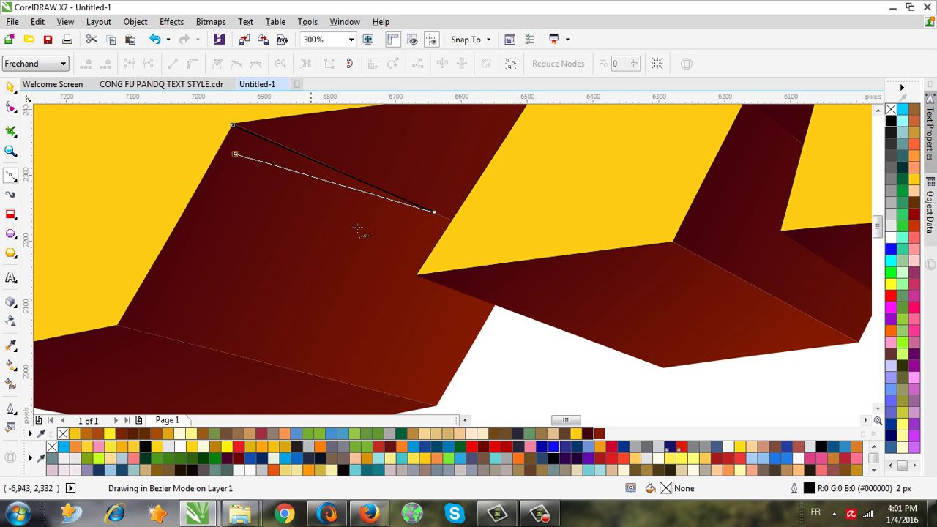
{"action": "left_click", "coordinate": [394, 230]}
{"action": "left_click", "coordinate": [235, 181]}
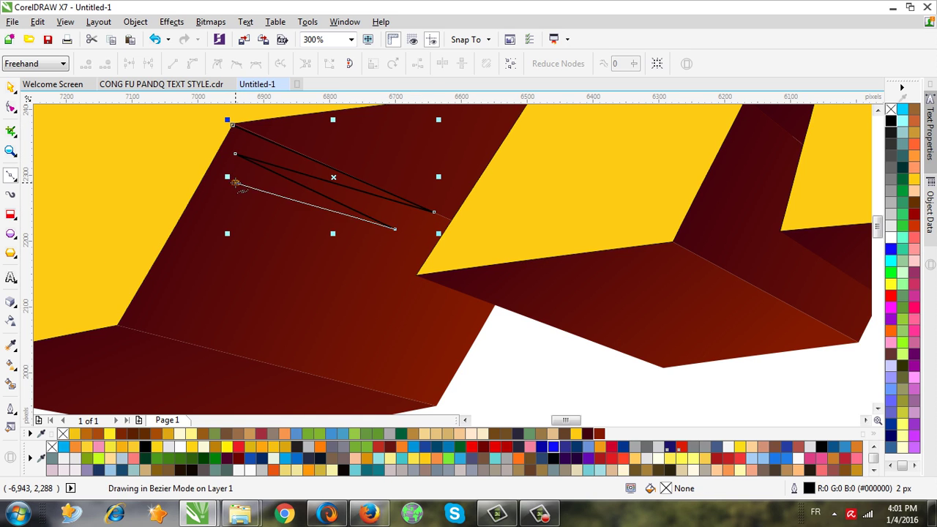
{"action": "left_click", "coordinate": [394, 229]}
{"action": "left_click", "coordinate": [401, 275]}
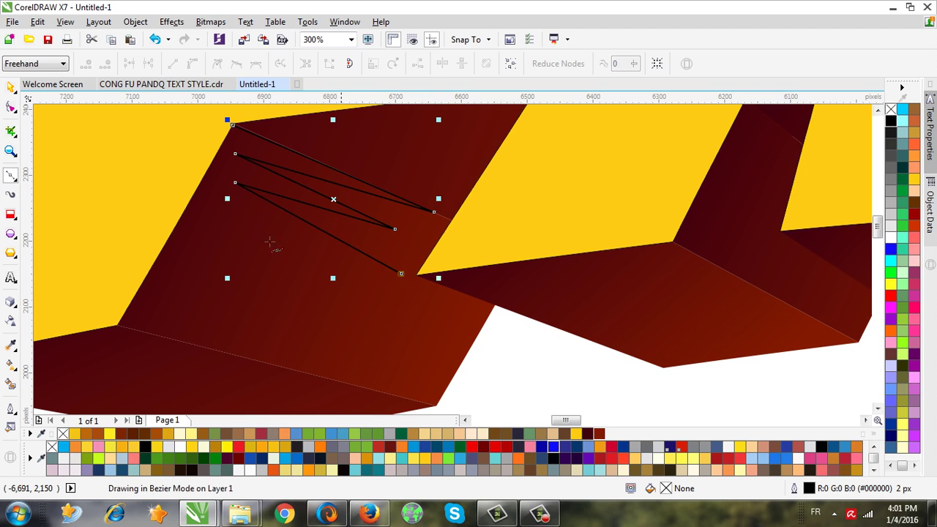
Step: Continue the zigzag spikes down the face and close the curve on its start node
{"action": "left_click", "coordinate": [208, 203]}
{"action": "left_click", "coordinate": [252, 239]}
{"action": "left_click", "coordinate": [208, 236]}
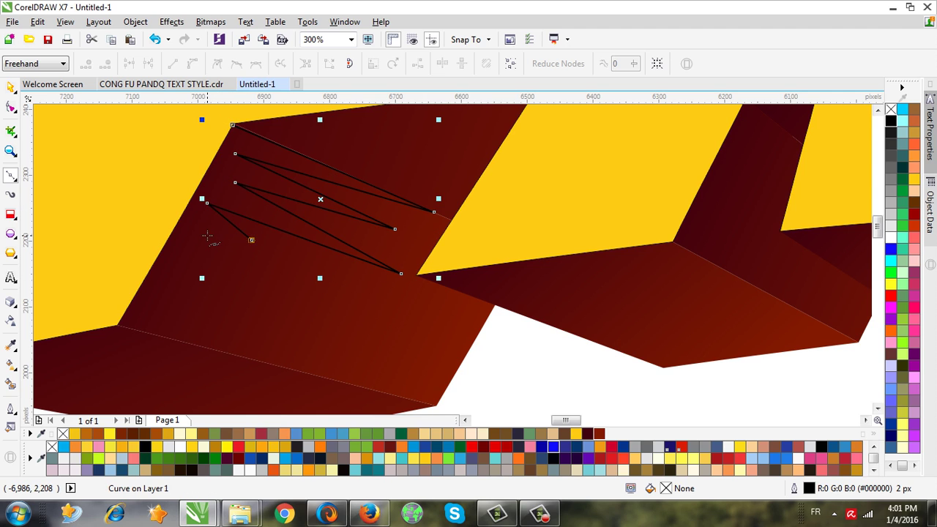
{"action": "left_click", "coordinate": [286, 274]}
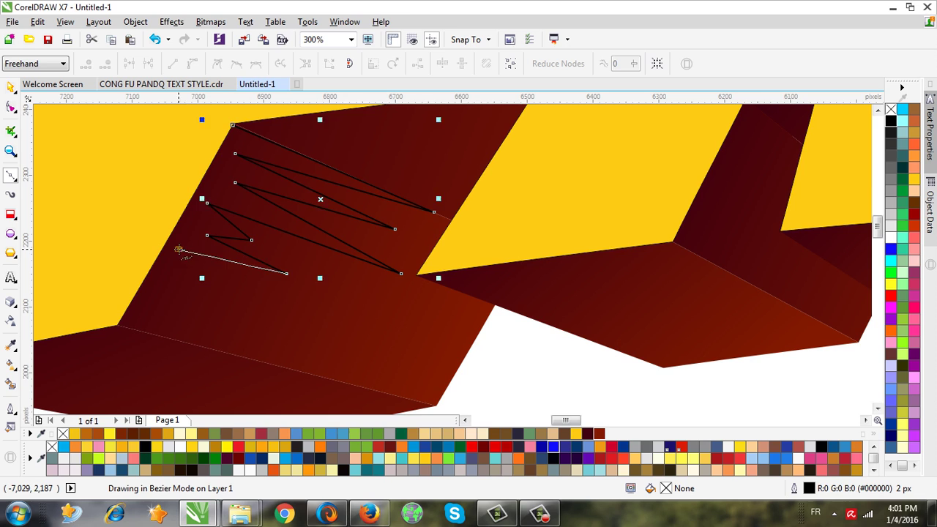
{"action": "left_click", "coordinate": [320, 318]}
{"action": "left_click", "coordinate": [169, 269]}
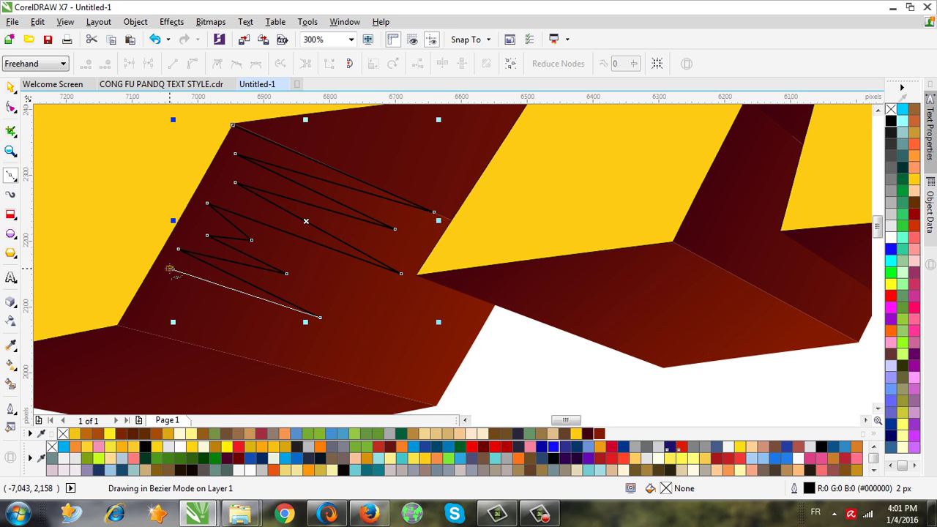
{"action": "left_click", "coordinate": [295, 339]}
{"action": "left_click", "coordinate": [162, 299]}
{"action": "double_click", "coordinate": [257, 344]}
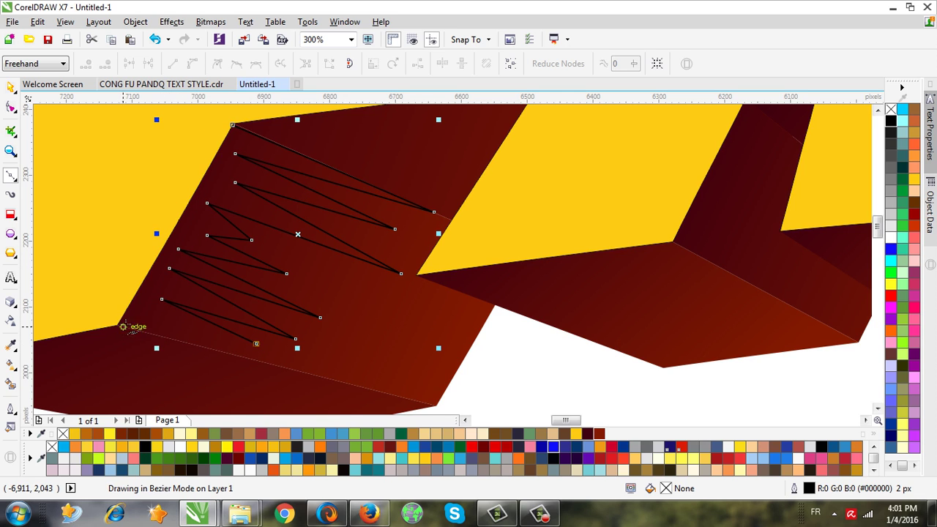
{"action": "left_click", "coordinate": [146, 320]}
{"action": "double_click", "coordinate": [249, 358]}
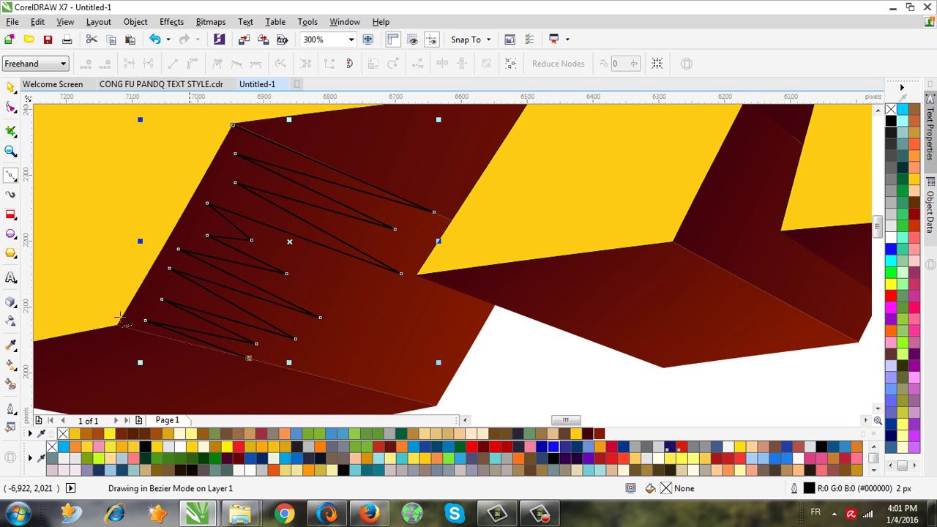
{"action": "double_click", "coordinate": [121, 325]}
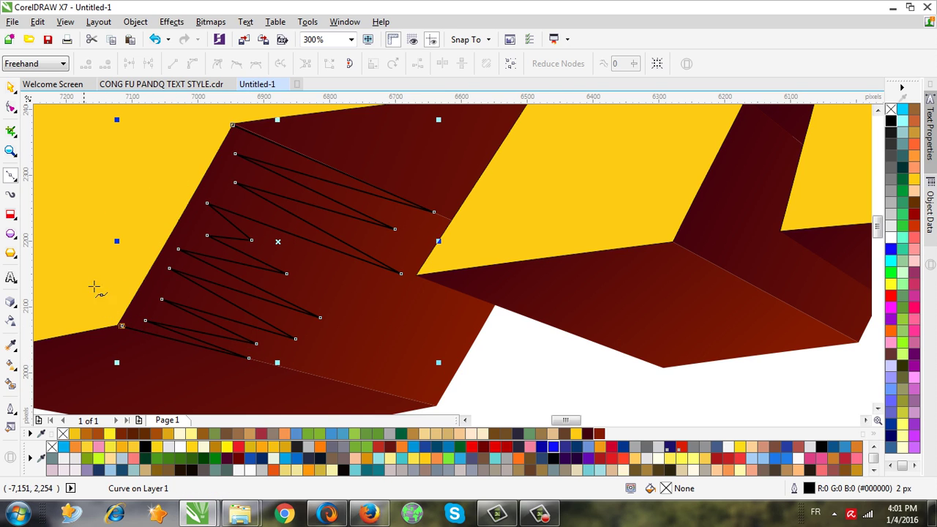
{"action": "left_click", "coordinate": [106, 315]}
{"action": "left_click", "coordinate": [232, 124]}
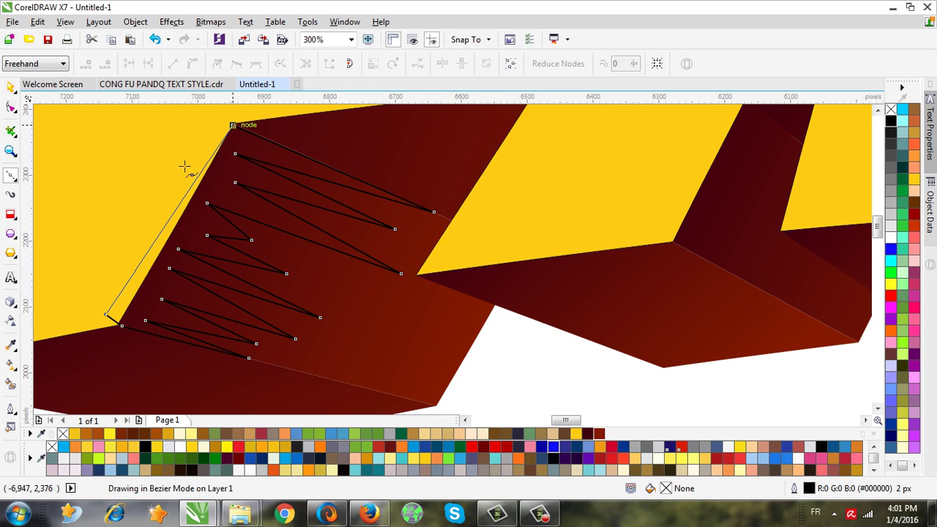
Step: Smart-fill the zigzag region, delete its black outline curve, and colour it dark brown (#410010)
{"action": "left_click", "coordinate": [9, 384]}
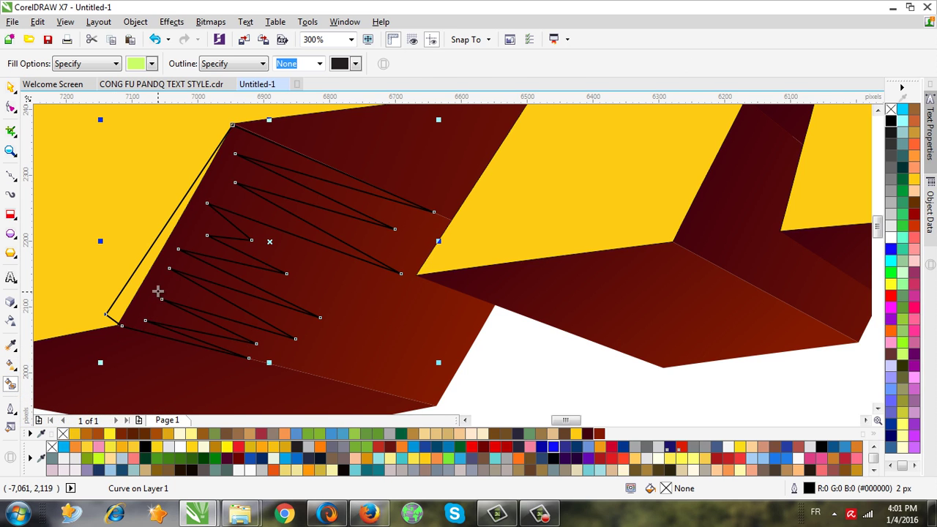
{"action": "left_click", "coordinate": [149, 287]}
{"action": "left_click", "coordinate": [11, 88]}
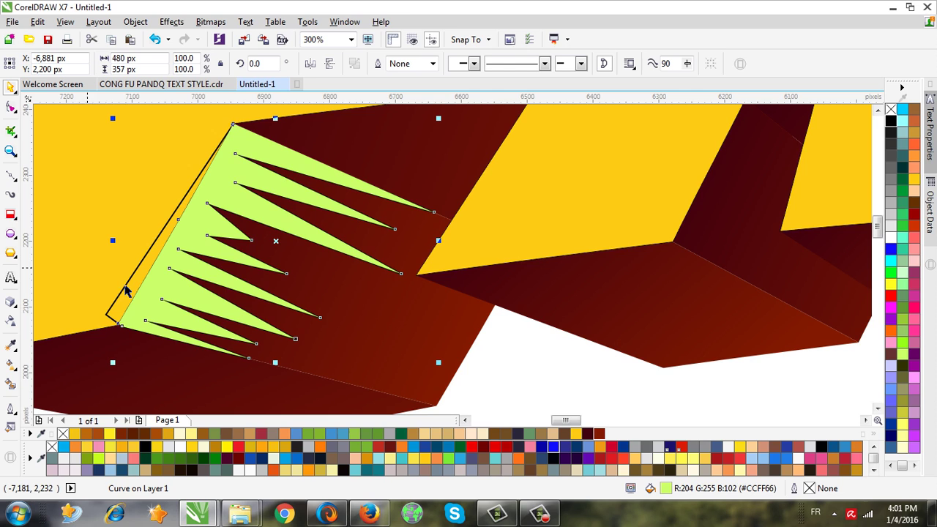
{"action": "left_click", "coordinate": [127, 286]}
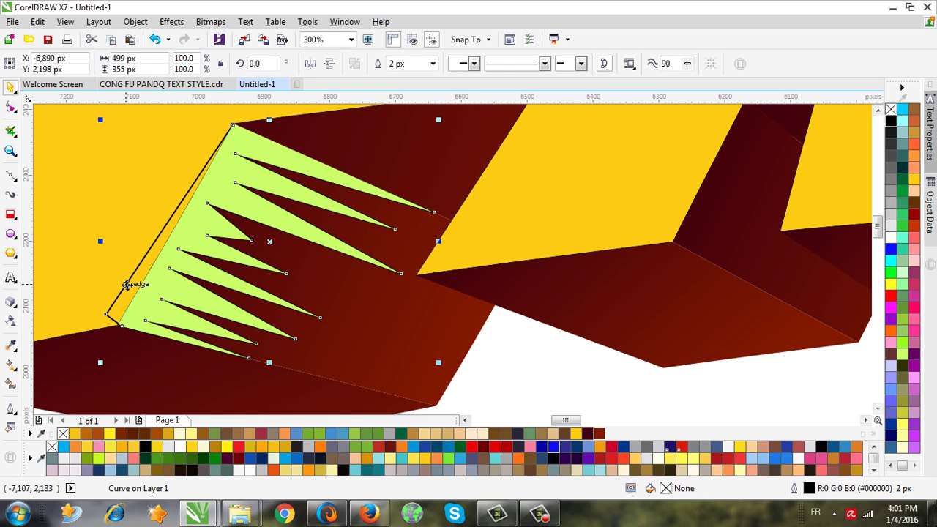
{"action": "key", "text": "Delete"}
{"action": "left_click", "coordinate": [171, 270]}
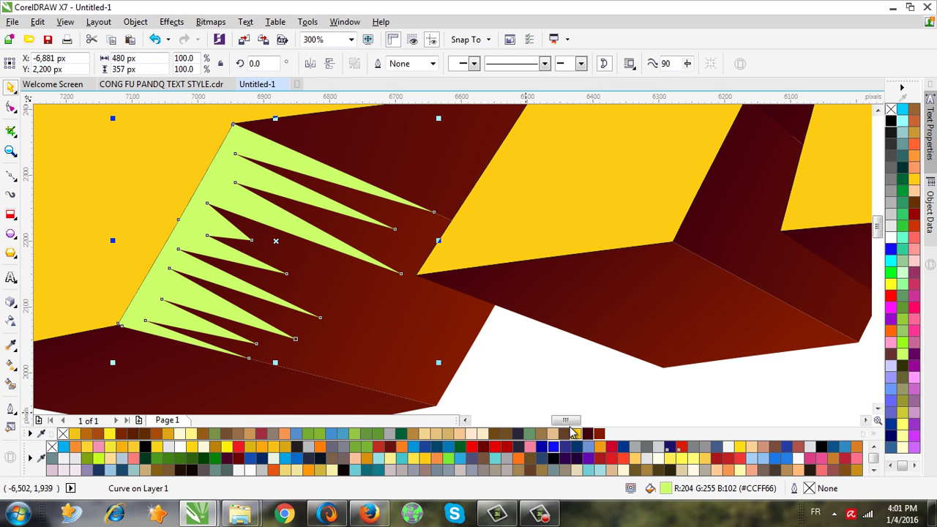
{"action": "left_click", "coordinate": [592, 433]}
{"action": "scroll", "coordinate": [224, 251], "scroll_direction": "down", "scroll_amount": 2}
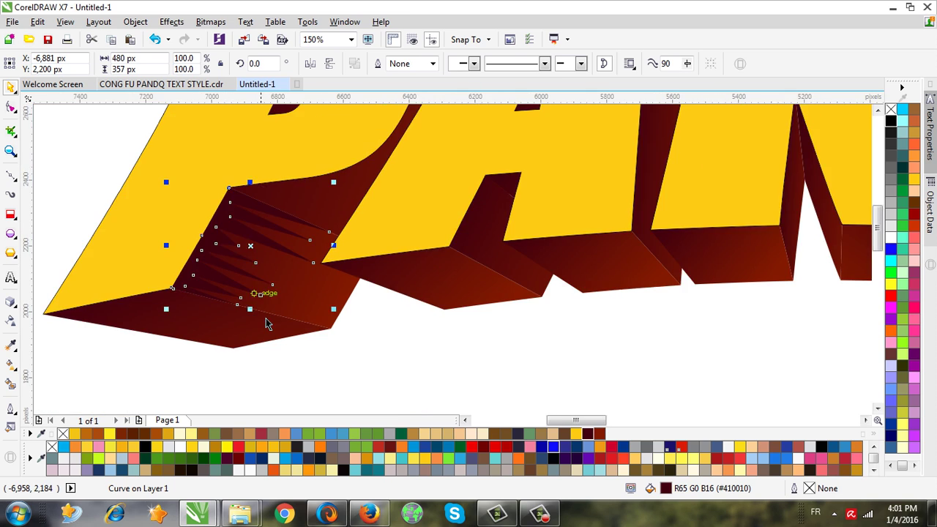
{"action": "scroll", "coordinate": [249, 298], "scroll_direction": "down", "scroll_amount": 2}
{"action": "scroll", "coordinate": [248, 288], "scroll_direction": "up", "scroll_amount": 2}
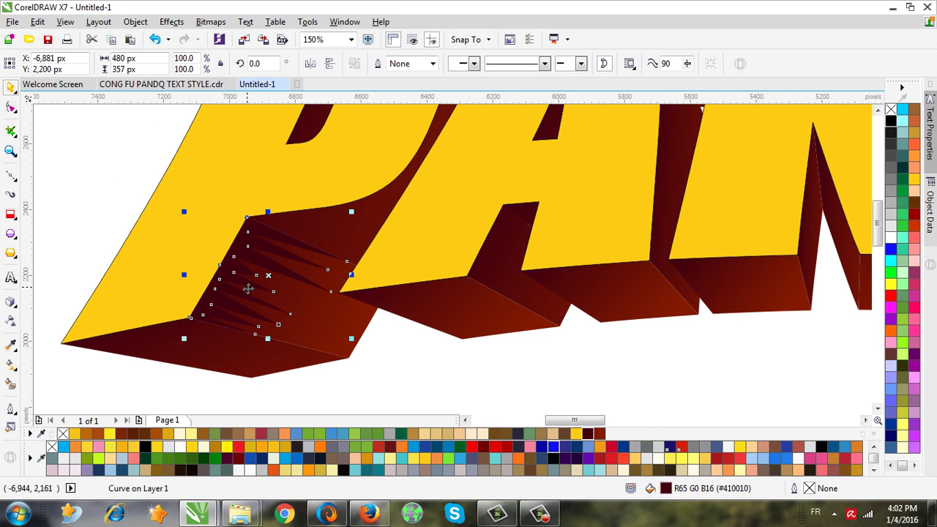
Step: Convert the spike shape into a 300 dpi RGB bitmap
{"action": "left_click", "coordinate": [212, 22]}
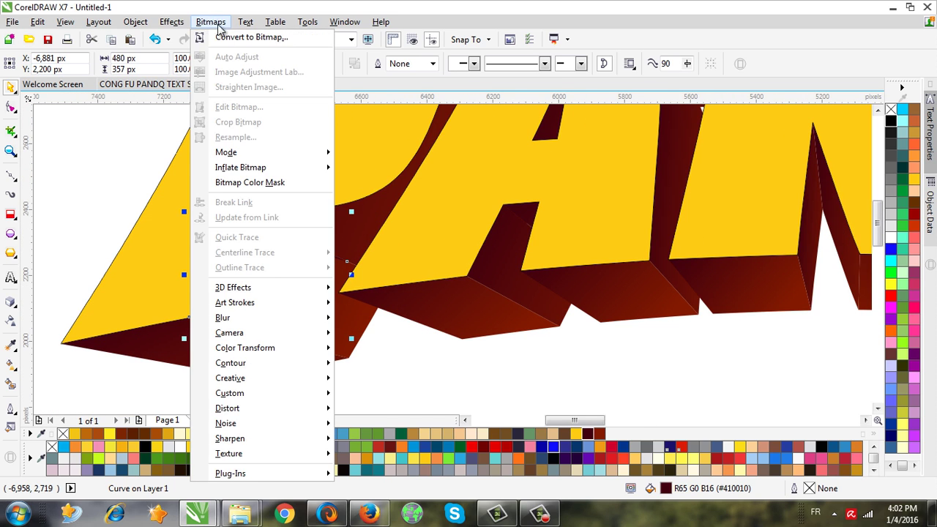
{"action": "left_click", "coordinate": [230, 37]}
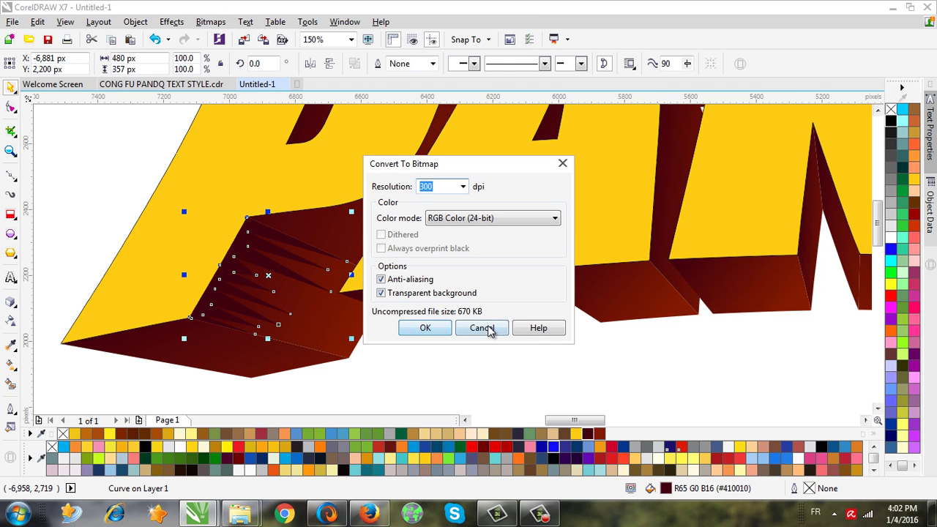
{"action": "left_click", "coordinate": [432, 328]}
Step: Apply a Gaussian blur with a 4.0 pixel radius to the spike bitmap
{"action": "left_click", "coordinate": [207, 23]}
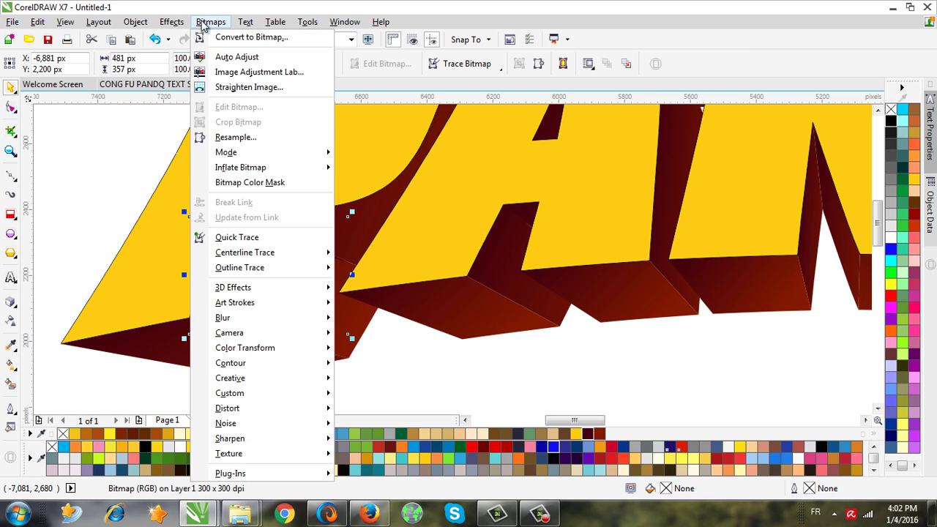
{"action": "mouse_move", "coordinate": [306, 319]}
{"action": "left_click", "coordinate": [368, 338]}
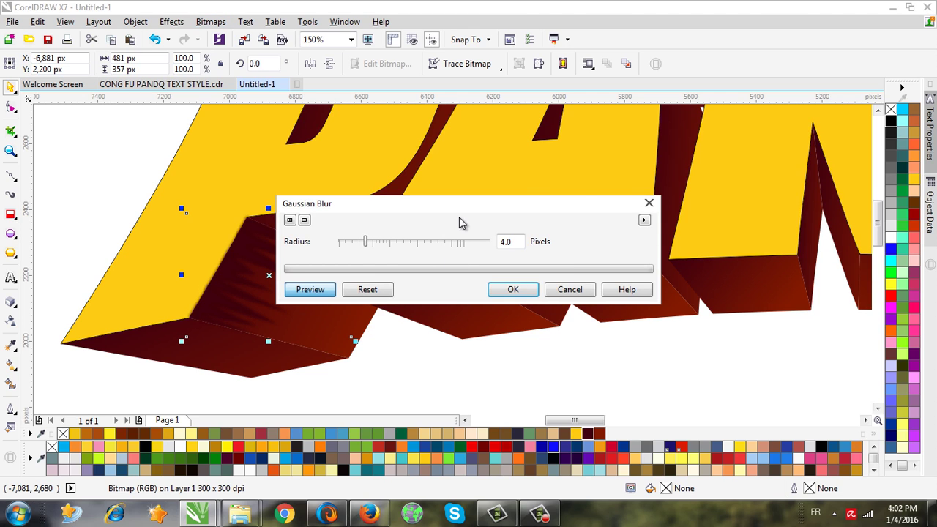
{"action": "left_click_drag", "start_coordinate": [469, 211], "coordinate": [614, 192]}
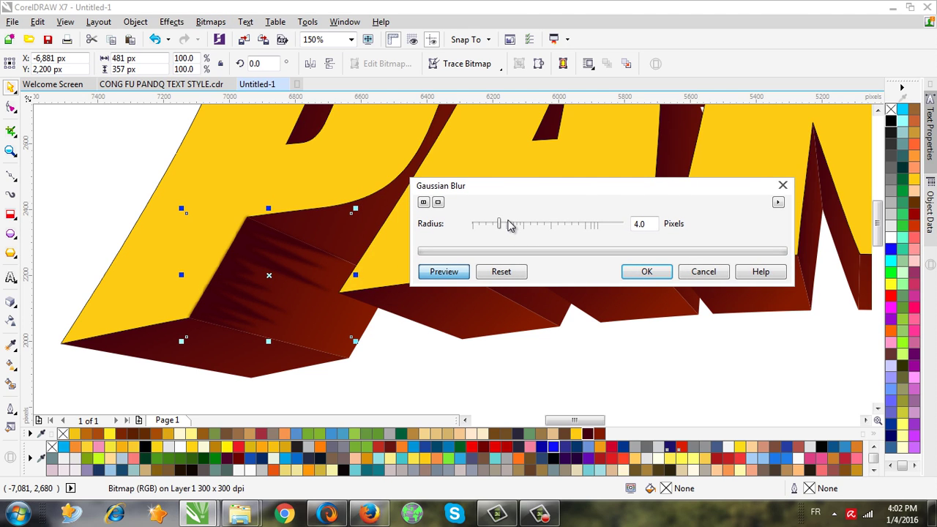
{"action": "left_click", "coordinate": [510, 224]}
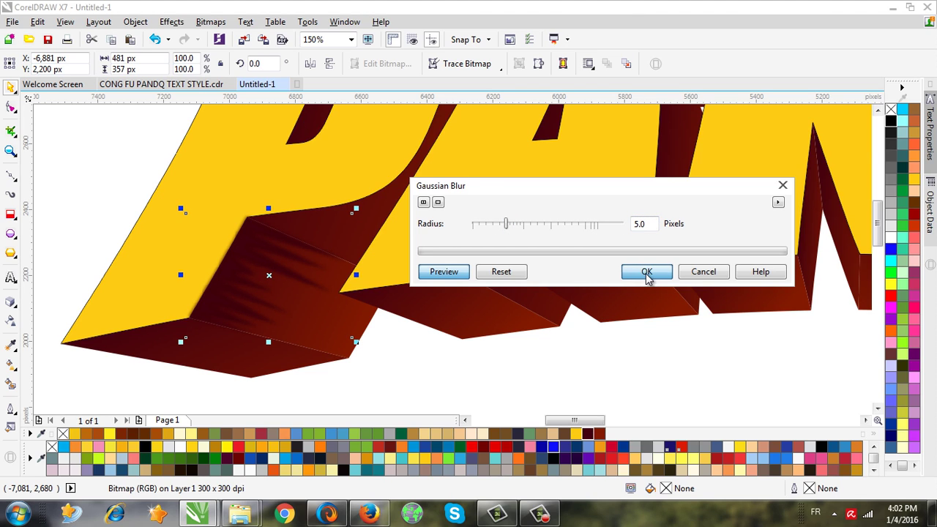
{"action": "left_click_drag", "start_coordinate": [638, 224], "coordinate": [613, 224]}
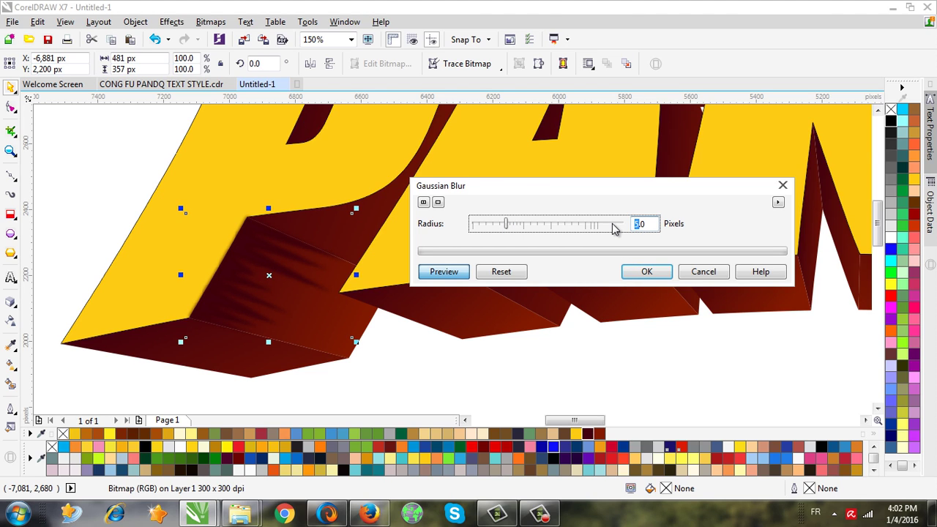
{"action": "type", "text": "4"}
{"action": "left_click", "coordinate": [647, 272]}
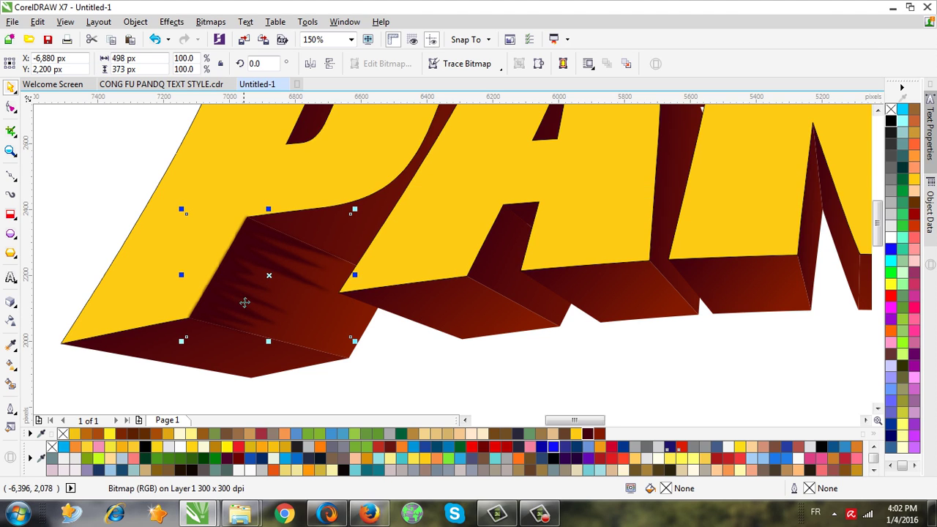
Step: Set the spike bitmap's transparency to 75, then deselect it
{"action": "left_click", "coordinate": [11, 322]}
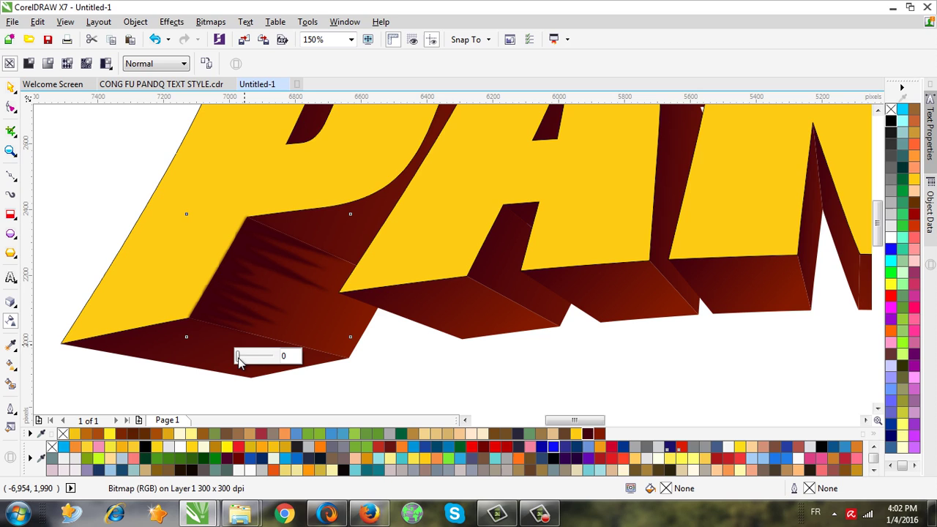
{"action": "left_click_drag", "start_coordinate": [243, 357], "coordinate": [261, 358]}
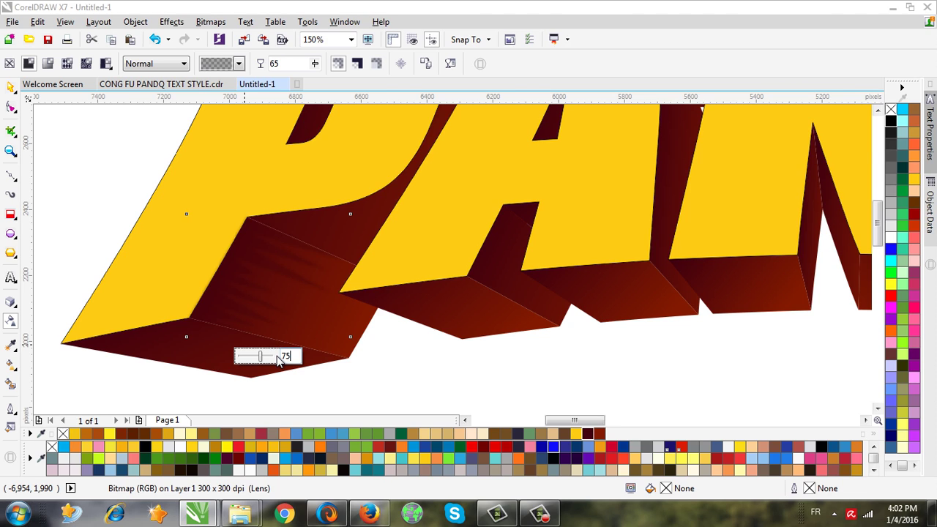
{"action": "key", "text": "Return"}
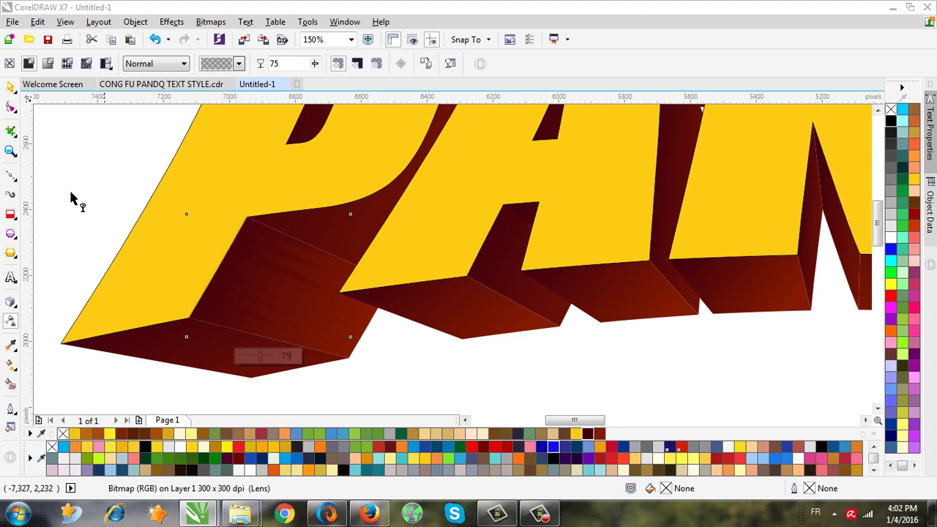
{"action": "left_click", "coordinate": [10, 87]}
{"action": "left_click", "coordinate": [205, 345]}
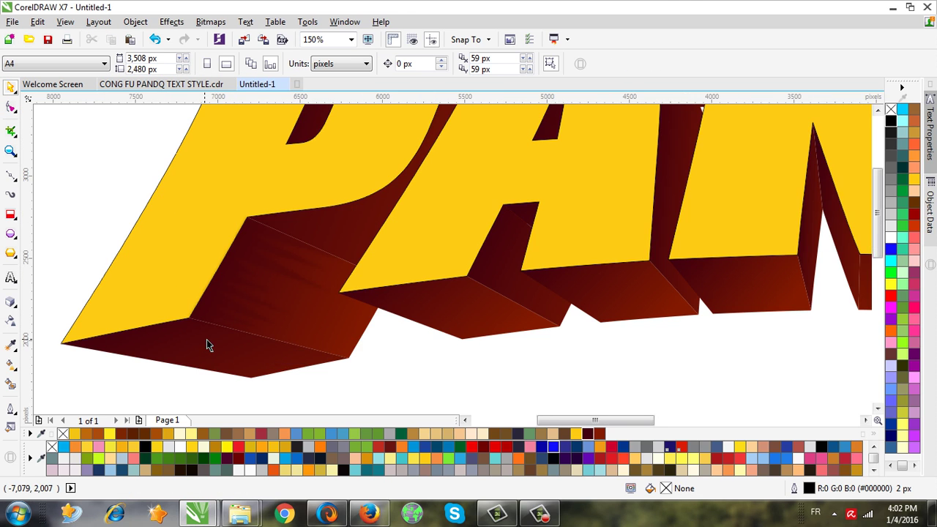
Step: PowerClip the transparent streak bitmap inside the P's dark side face
{"action": "scroll", "coordinate": [176, 334], "scroll_direction": "down", "scroll_amount": 2}
{"action": "scroll", "coordinate": [183, 333], "scroll_direction": "up", "scroll_amount": 2}
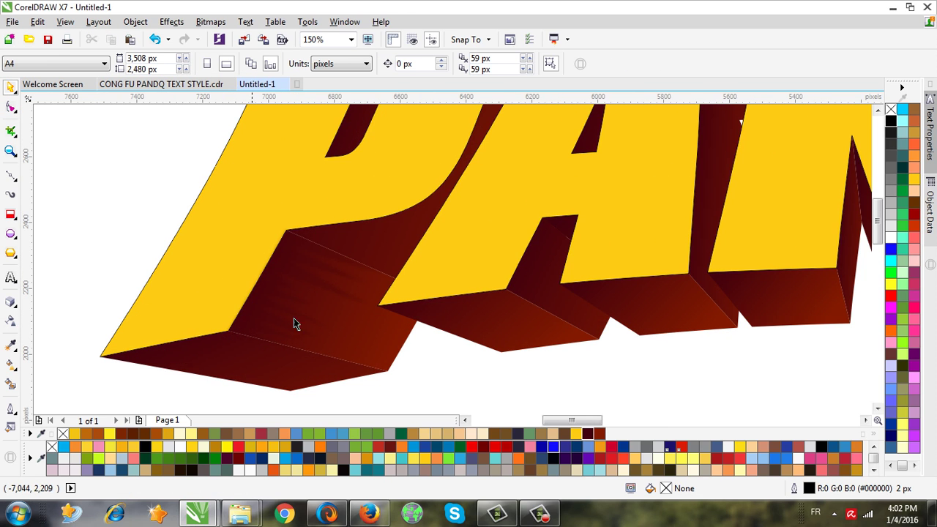
{"action": "left_click", "coordinate": [289, 306]}
{"action": "left_click", "coordinate": [289, 305]}
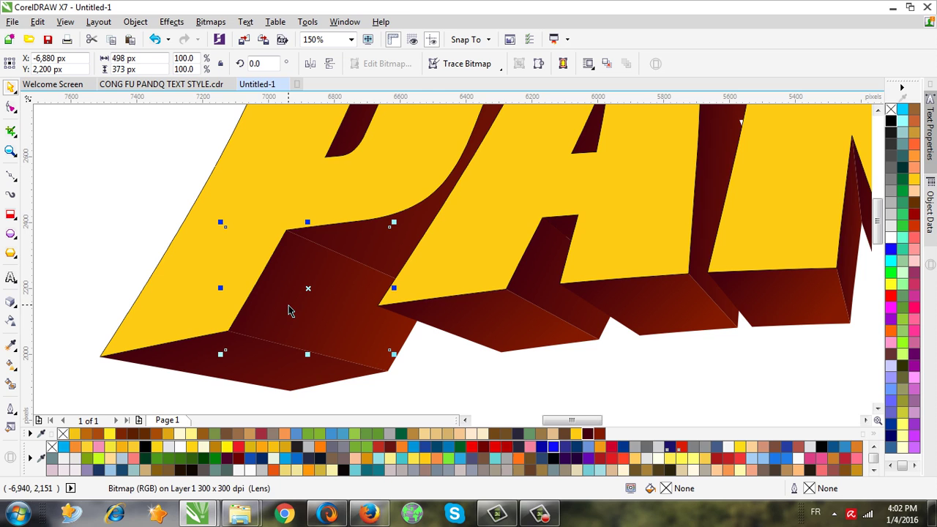
{"action": "left_click", "coordinate": [172, 21]}
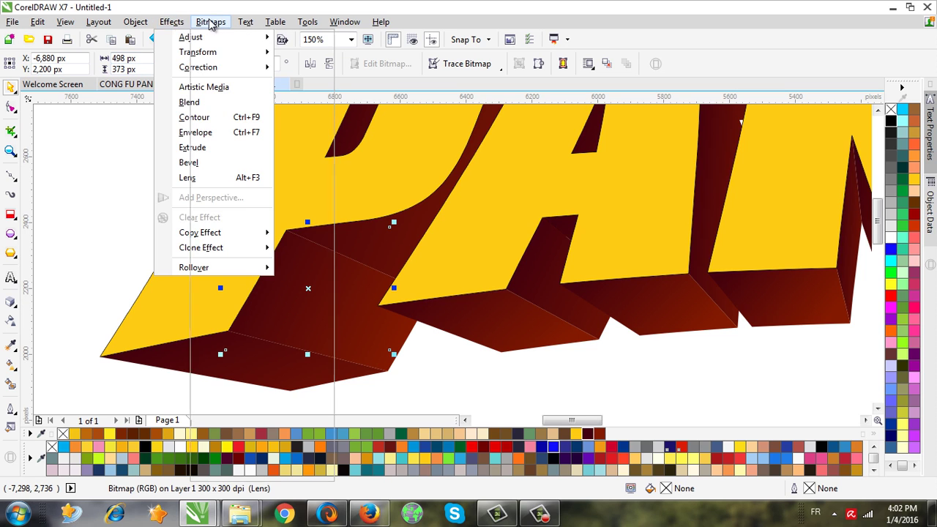
{"action": "mouse_move", "coordinate": [149, 24]}
{"action": "mouse_move", "coordinate": [200, 150]}
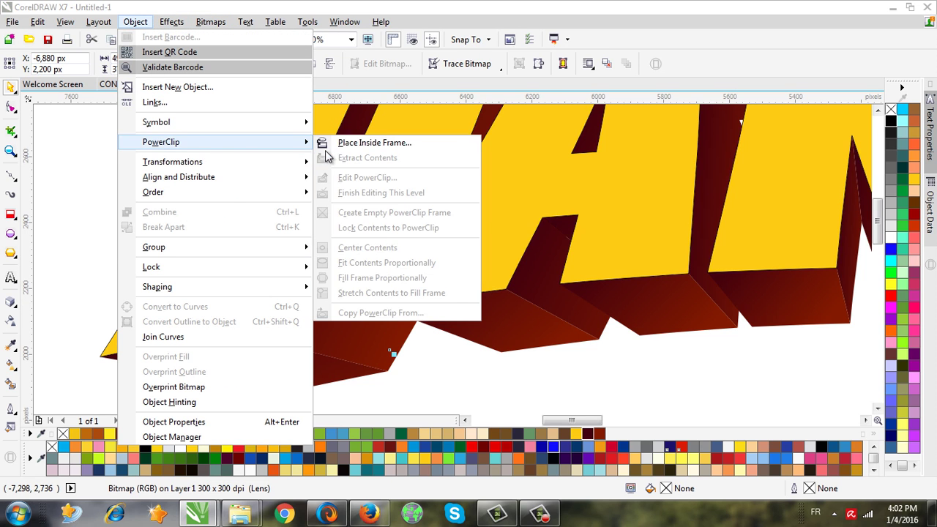
{"action": "left_click", "coordinate": [351, 144]}
{"action": "left_click", "coordinate": [304, 312]}
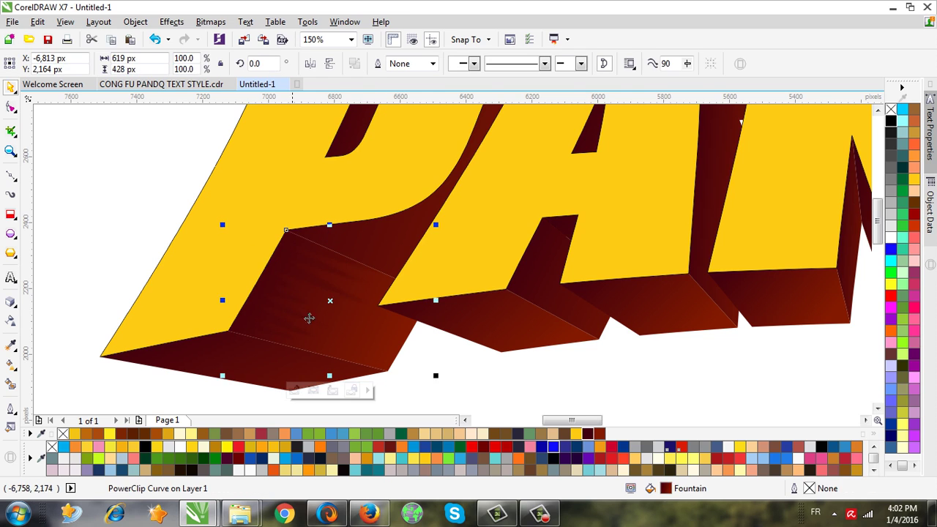
{"action": "left_click", "coordinate": [100, 194]}
Step: Zoom out to review the whole extruded KONG FU PANDA title, then zoom back in
{"action": "scroll", "coordinate": [219, 315], "scroll_direction": "down", "scroll_amount": 4}
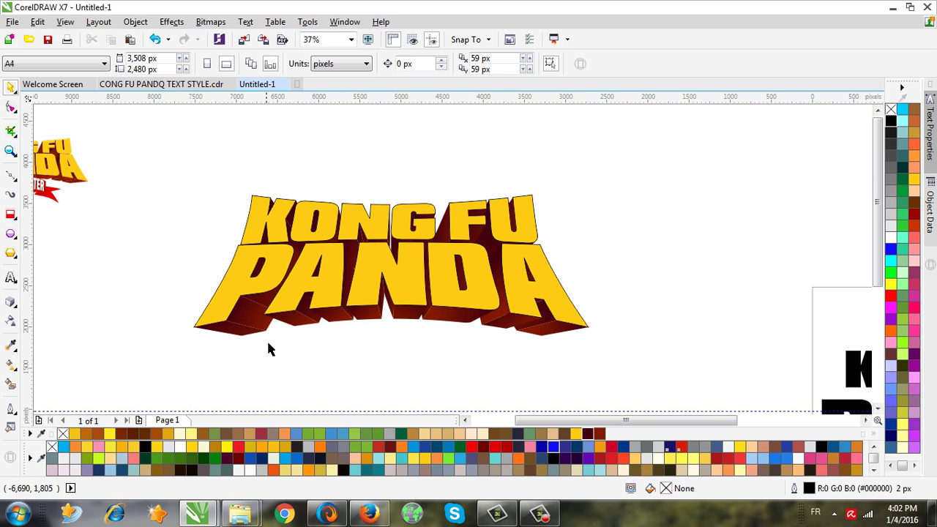
{"action": "scroll", "coordinate": [269, 348], "scroll_direction": "up", "scroll_amount": 2}
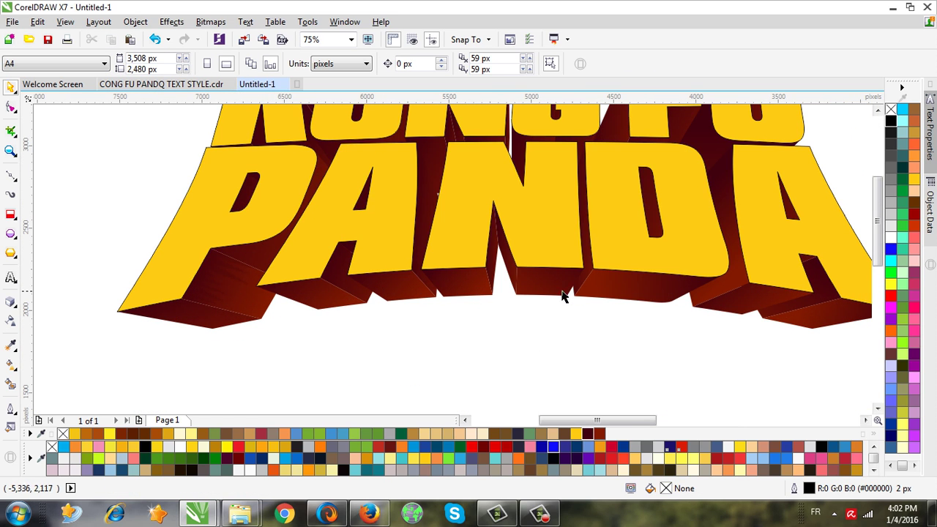
{"action": "scroll", "coordinate": [250, 334], "scroll_direction": "down", "scroll_amount": 2}
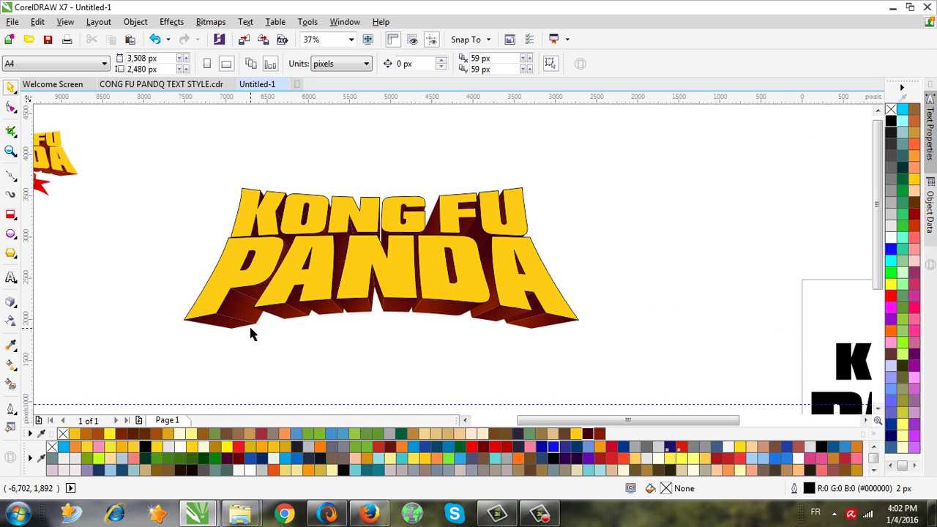
{"action": "scroll", "coordinate": [264, 355], "scroll_direction": "up", "scroll_amount": 2}
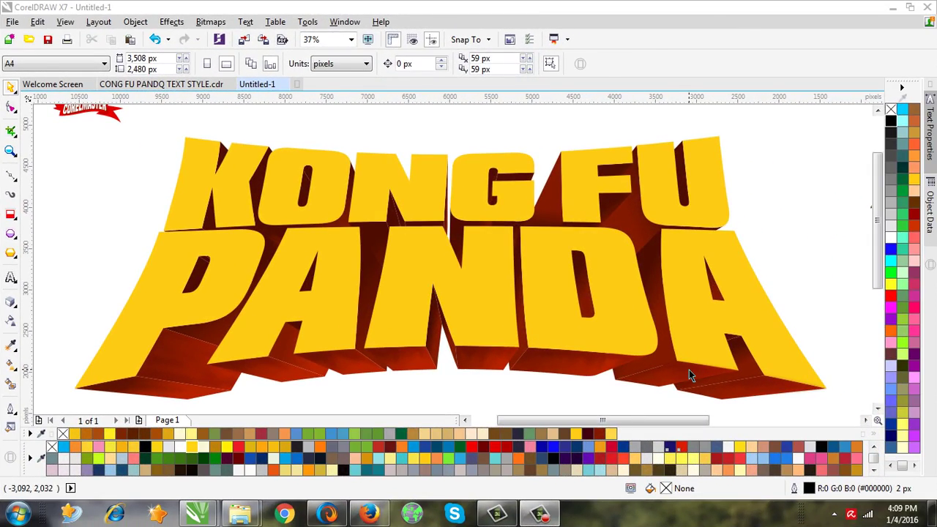
Step: Duplicate the yellow PANDA letter faces and fill the copy black
{"action": "left_click", "coordinate": [684, 374]}
{"action": "left_click", "coordinate": [556, 367]}
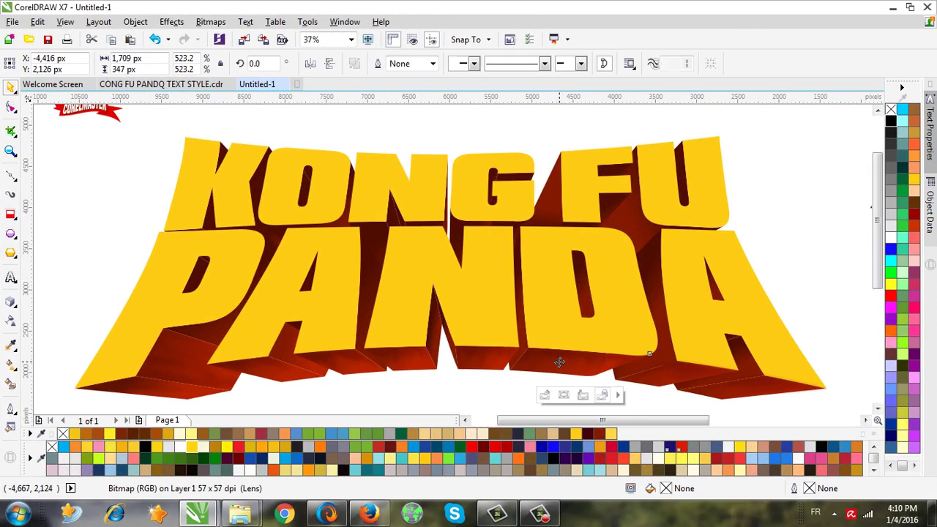
{"action": "left_click", "coordinate": [478, 362]}
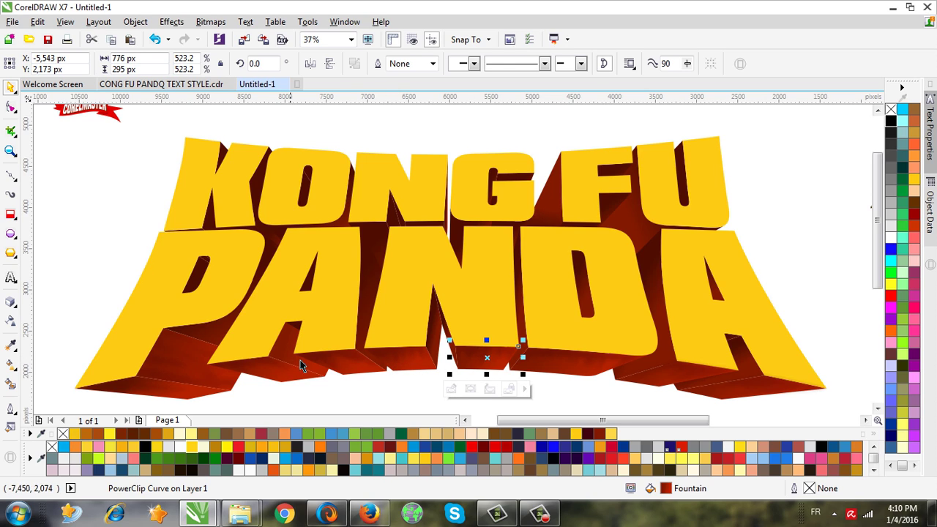
{"action": "left_click", "coordinate": [354, 374]}
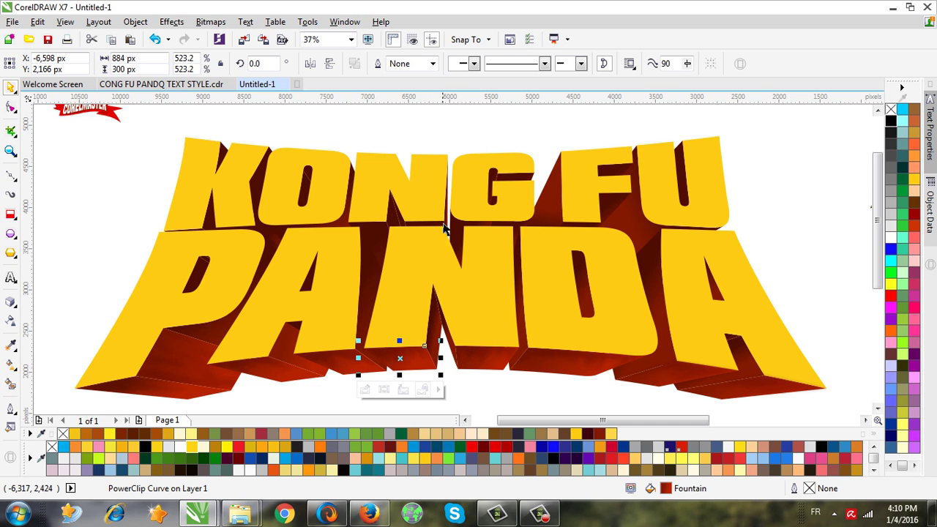
{"action": "left_click", "coordinate": [415, 238]}
{"action": "scroll", "coordinate": [417, 227], "scroll_direction": "up", "scroll_amount": 5}
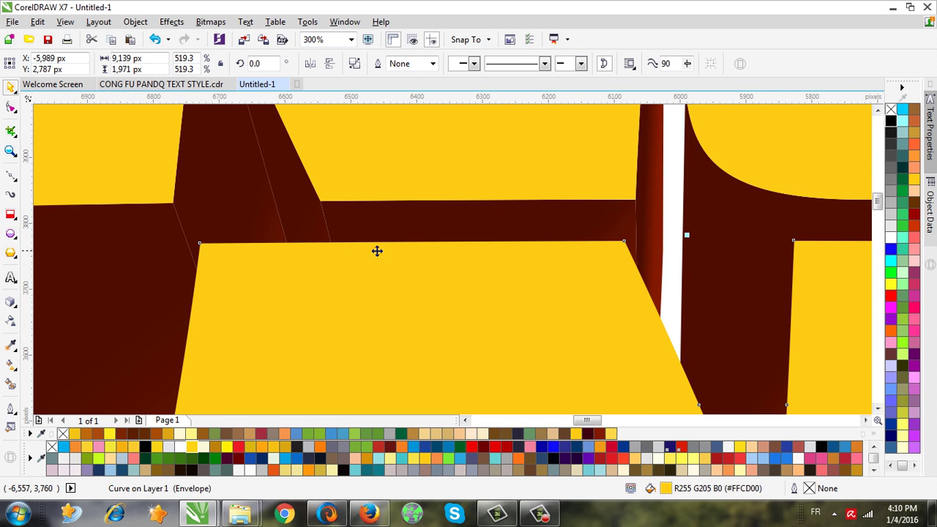
{"action": "scroll", "coordinate": [366, 301], "scroll_direction": "down", "scroll_amount": 5}
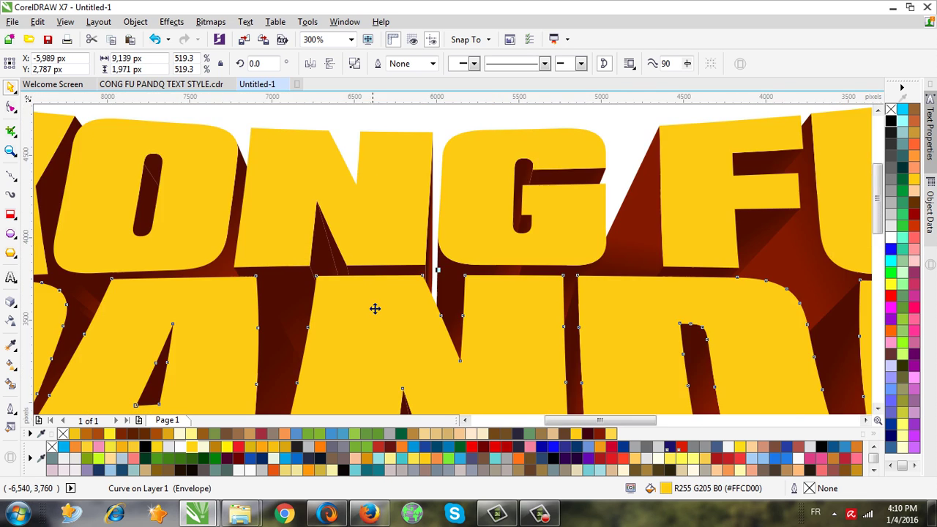
{"action": "scroll", "coordinate": [381, 296], "scroll_direction": "up", "scroll_amount": 3}
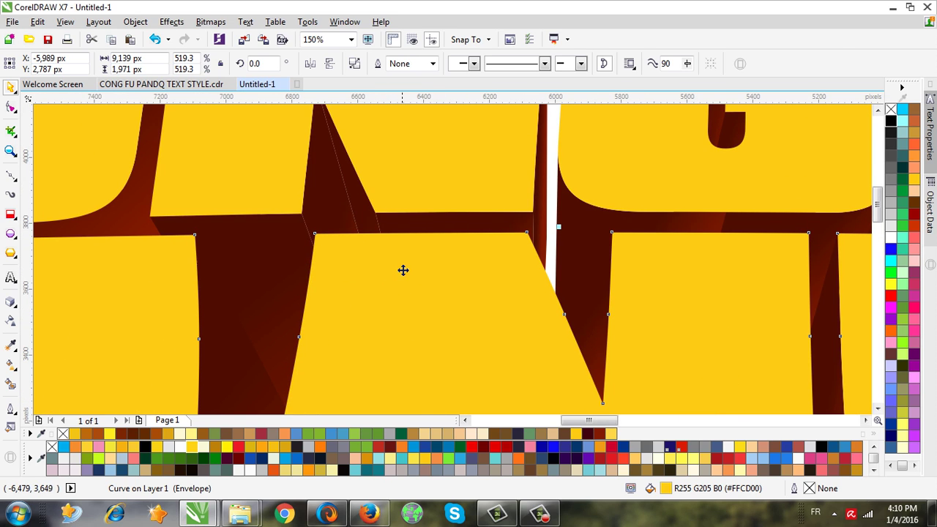
{"action": "scroll", "coordinate": [434, 253], "scroll_direction": "up", "scroll_amount": 2}
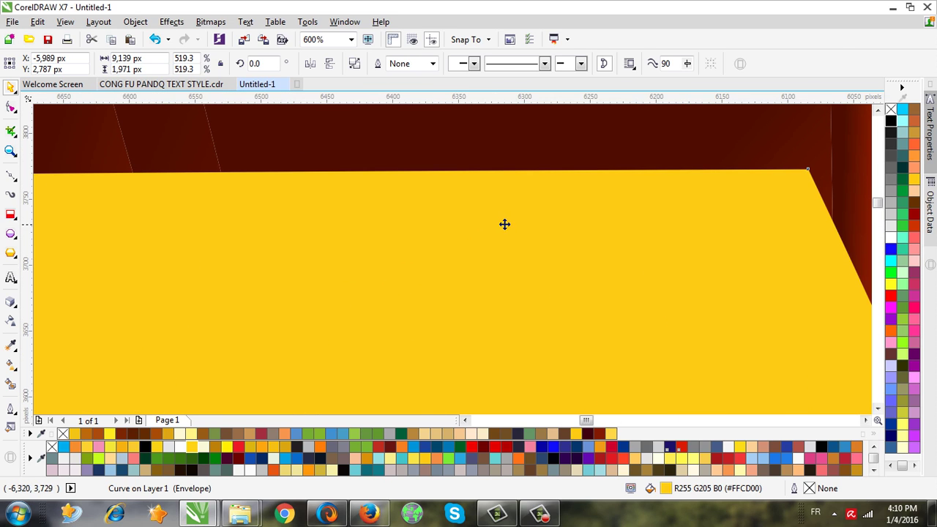
{"action": "scroll", "coordinate": [462, 240], "scroll_direction": "down", "scroll_amount": 2}
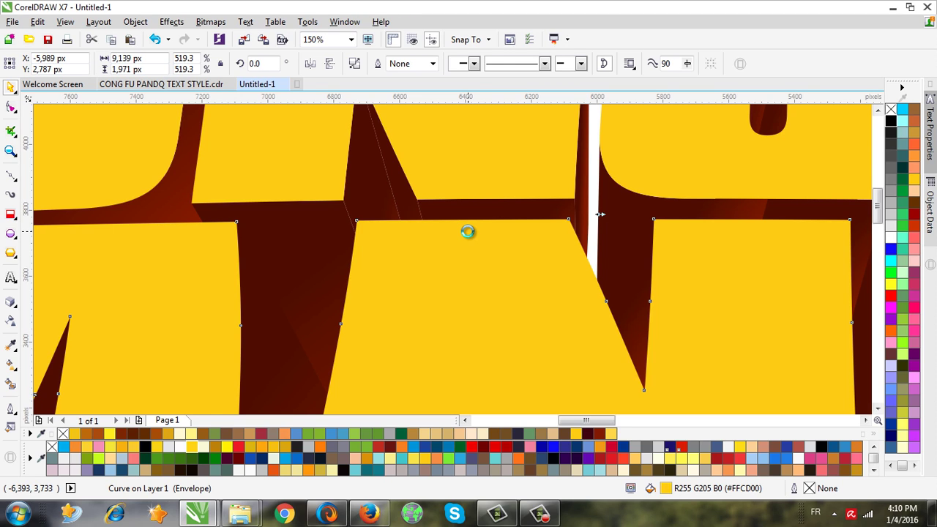
{"action": "left_click", "coordinate": [891, 121]}
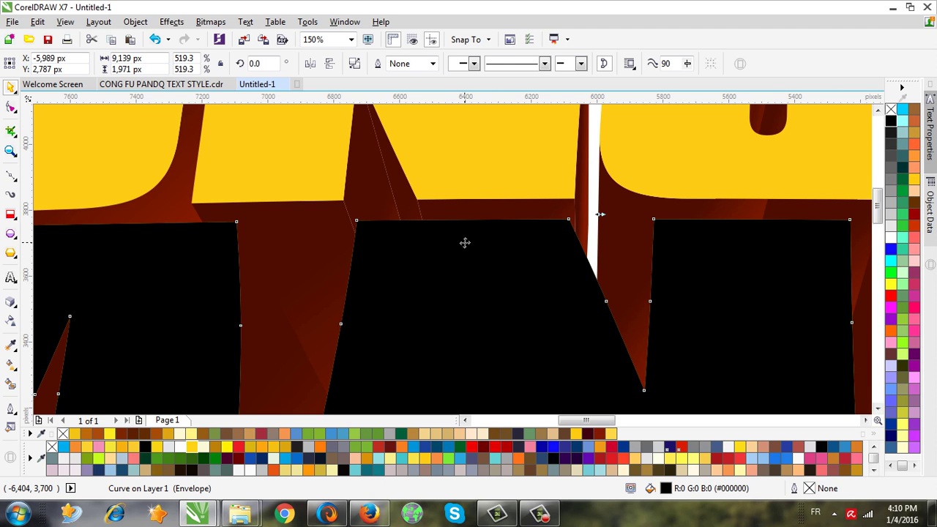
Step: Nudge the black copy down and apply Back Minus Front with the yellow faces
{"action": "scroll", "coordinate": [463, 245], "scroll_direction": "up", "scroll_amount": 1}
{"action": "key", "text": "Escape"}
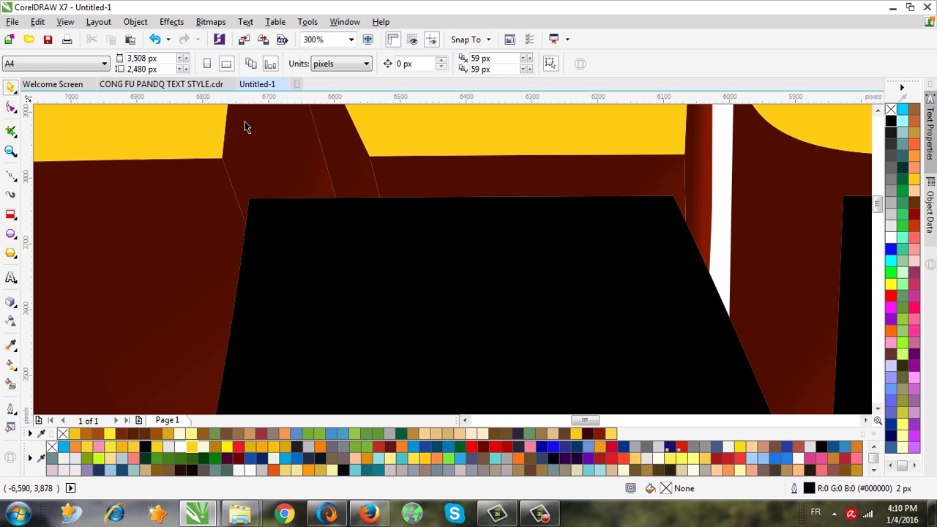
{"action": "left_click", "coordinate": [389, 267]}
{"action": "left_click_drag", "start_coordinate": [389, 267], "coordinate": [401, 279]}
{"action": "left_click", "coordinate": [396, 206], "text": "shift"}
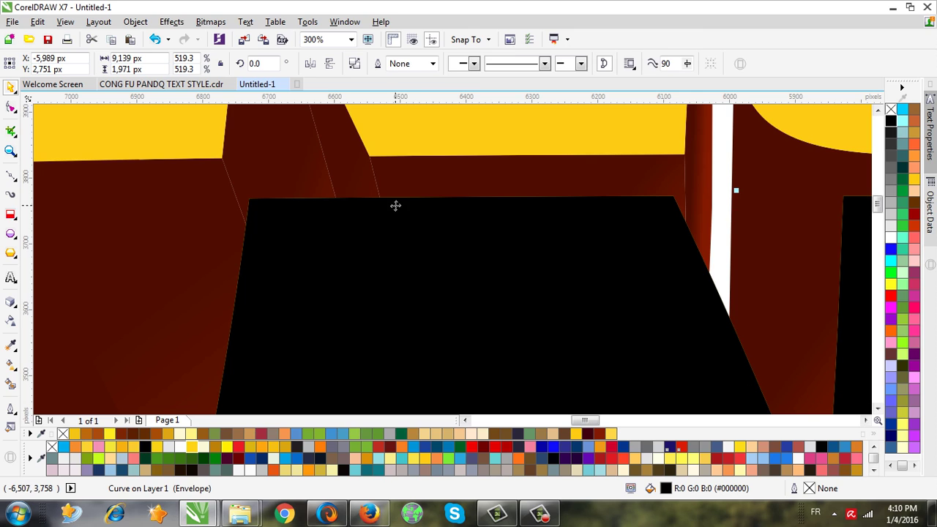
{"action": "left_click", "coordinate": [475, 64]}
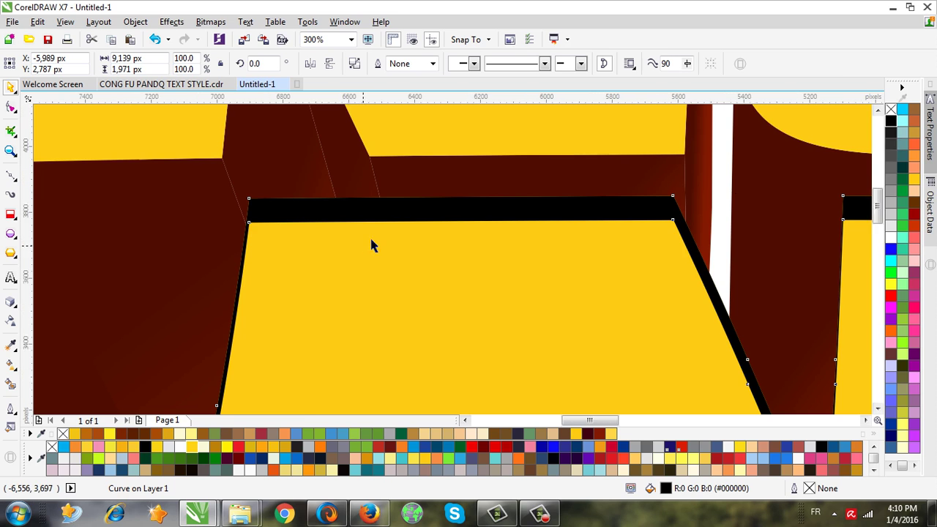
Step: Colour the resulting thin top rim of PANDA light yellow
{"action": "scroll", "coordinate": [372, 244], "scroll_direction": "down", "scroll_amount": 3}
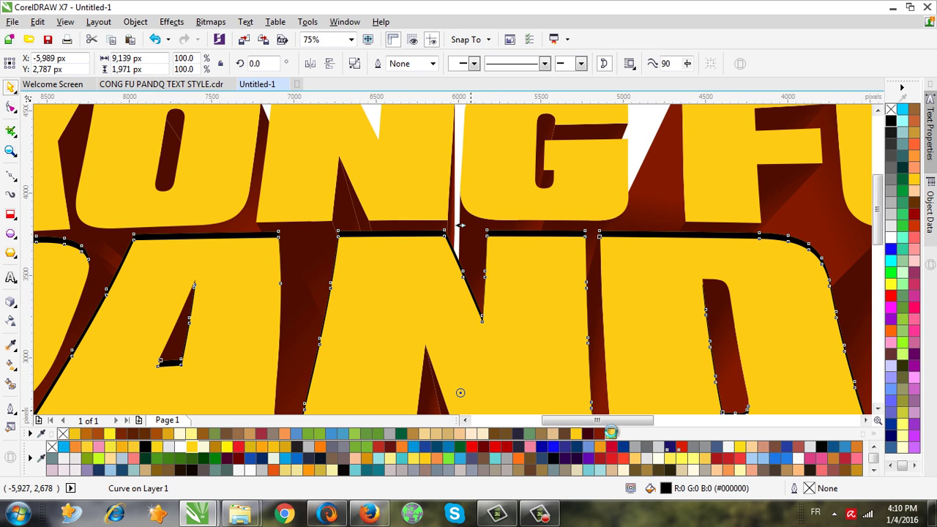
{"action": "right_click", "coordinate": [612, 435]}
{"action": "left_click", "coordinate": [397, 244]}
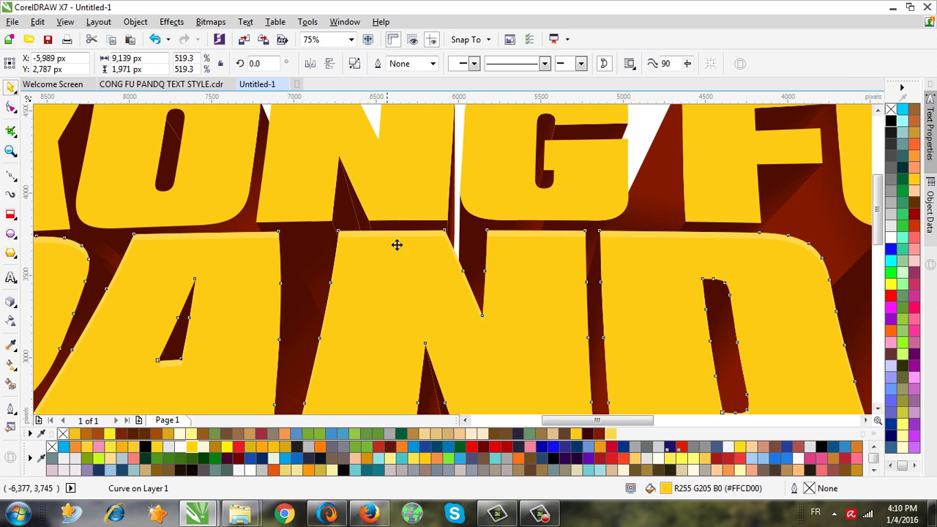
{"action": "scroll", "coordinate": [441, 255], "scroll_direction": "down", "scroll_amount": 1}
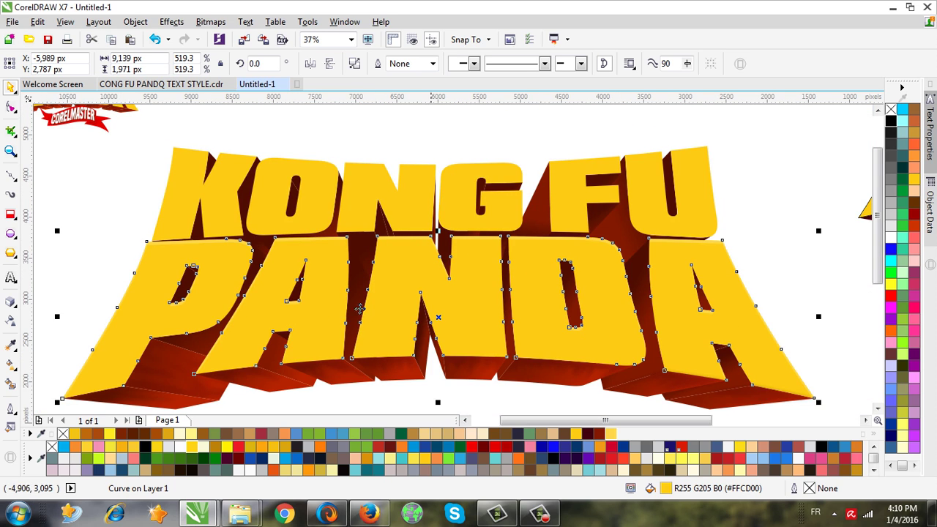
Step: Ungroup KONG FU and fill a copy of its letter faces black
{"action": "left_click", "coordinate": [125, 226]}
{"action": "scroll", "coordinate": [421, 202], "scroll_direction": "up", "scroll_amount": 2}
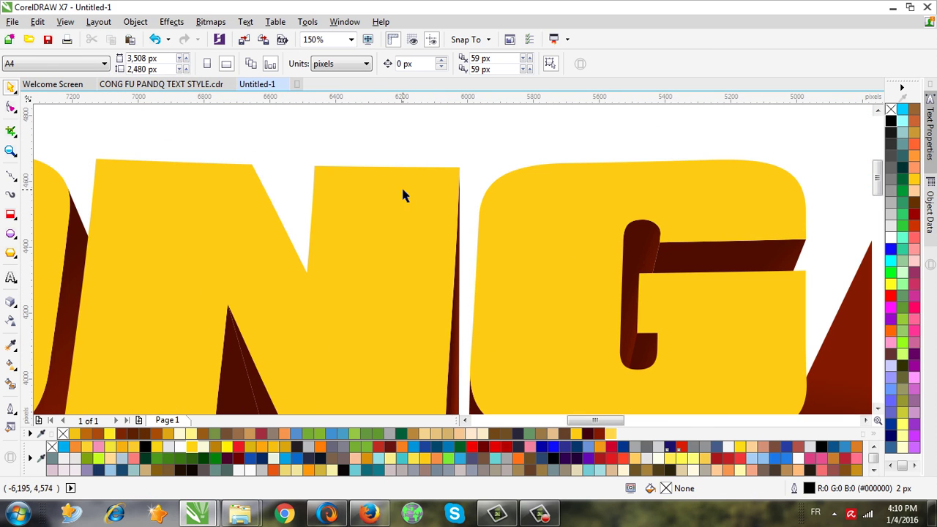
{"action": "left_click", "coordinate": [386, 182]}
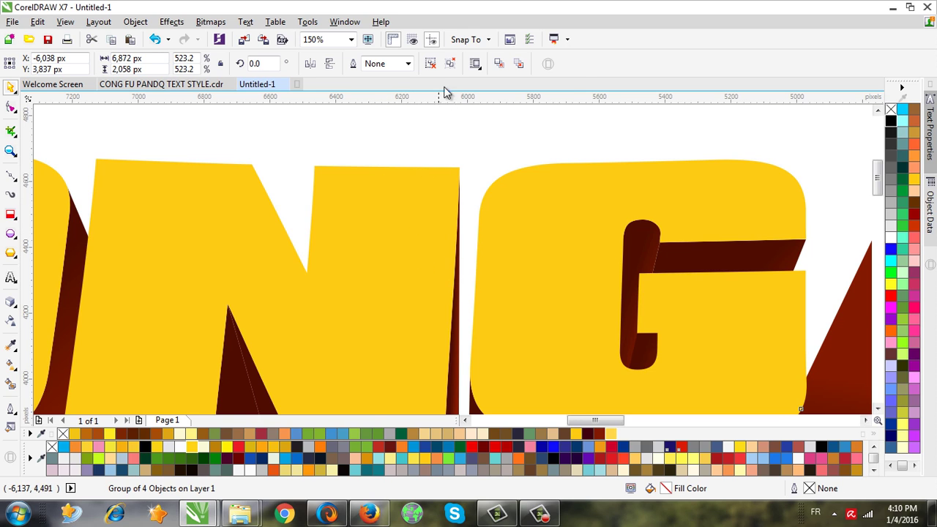
{"action": "left_click", "coordinate": [450, 63]}
{"action": "left_click", "coordinate": [395, 280]}
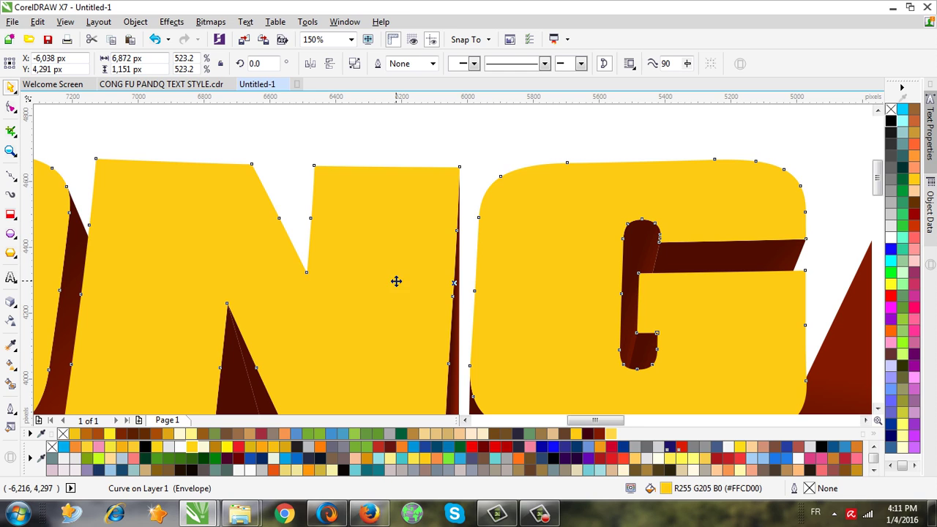
{"action": "left_click", "coordinate": [891, 123]}
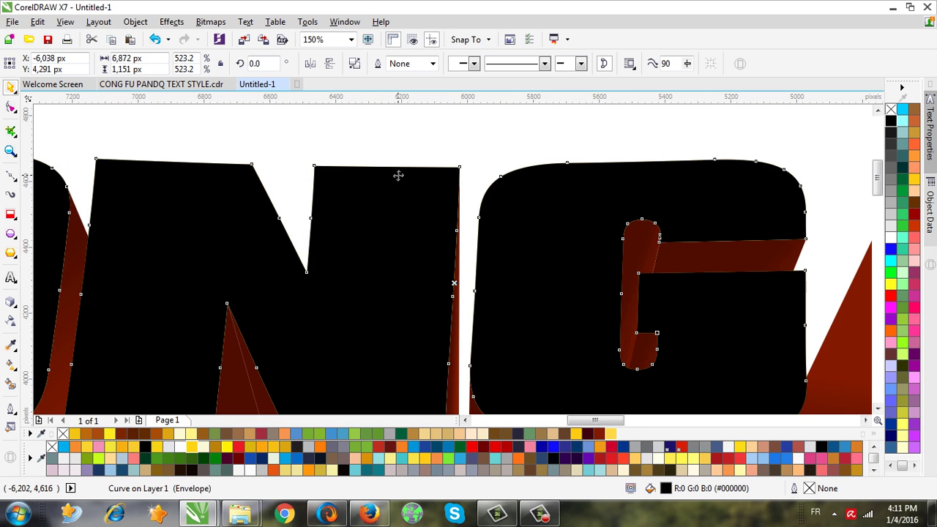
Step: Shift the black copy down and apply Back Minus Front to leave a top rim
{"action": "scroll", "coordinate": [397, 175], "scroll_direction": "up", "scroll_amount": 1}
{"action": "left_click_drag", "start_coordinate": [412, 171], "coordinate": [415, 198]}
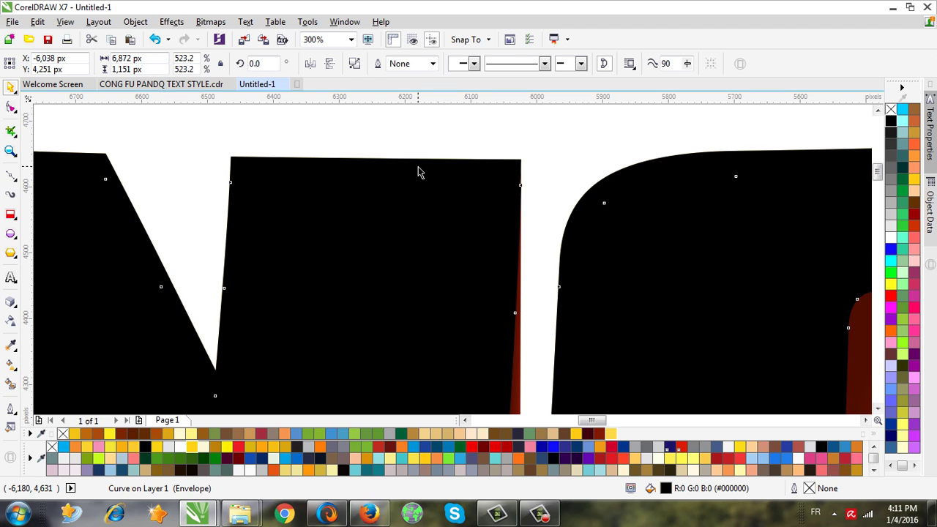
{"action": "left_click", "coordinate": [421, 171], "text": "shift"}
{"action": "left_click", "coordinate": [482, 64]}
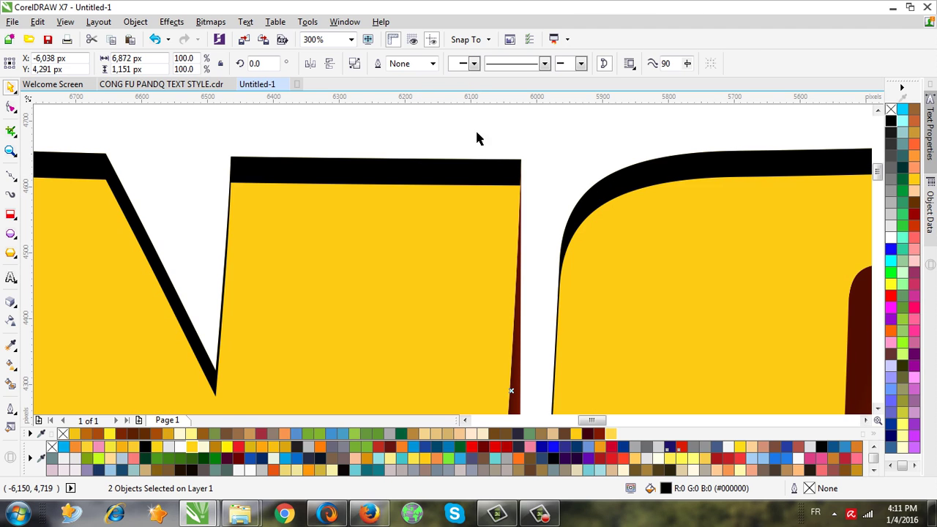
Step: Colour the KONG FU rim light yellow and deselect the title
{"action": "left_click", "coordinate": [611, 433]}
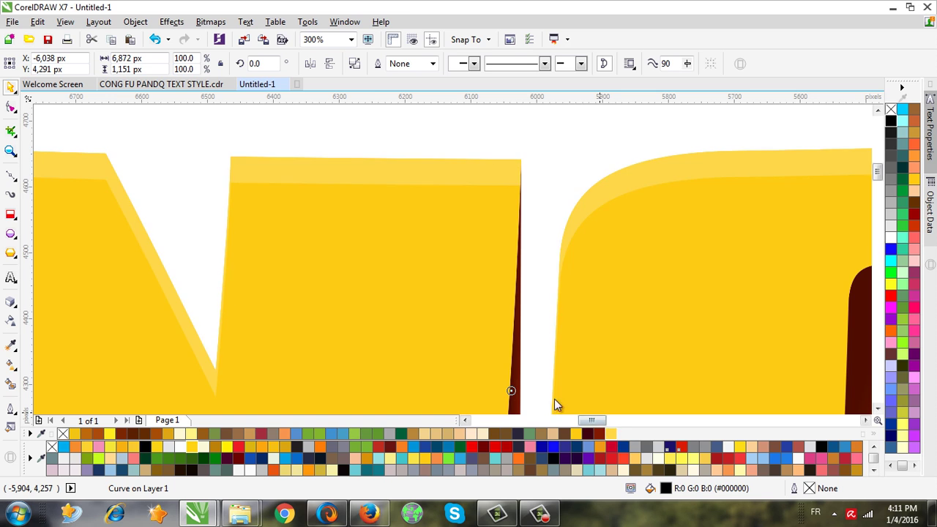
{"action": "scroll", "coordinate": [366, 190], "scroll_direction": "down", "scroll_amount": 4}
{"action": "scroll", "coordinate": [408, 227], "scroll_direction": "down", "scroll_amount": 2}
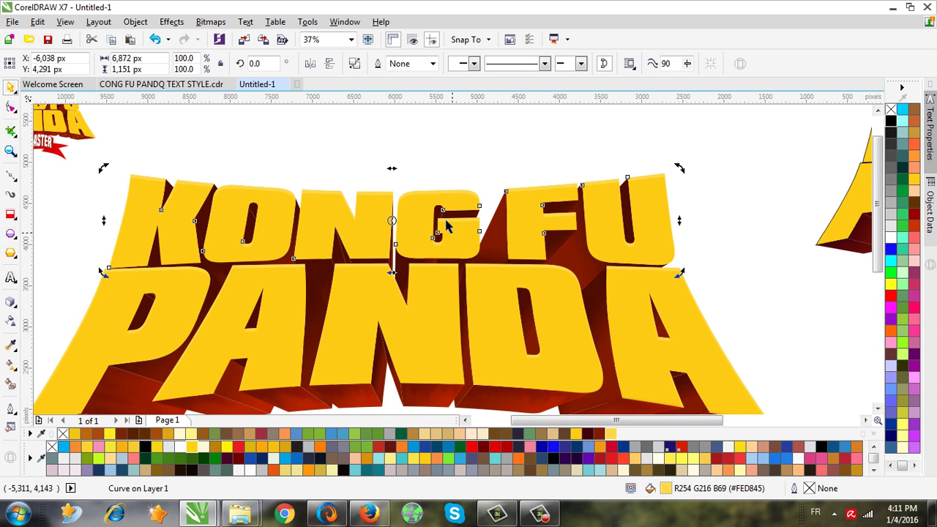
{"action": "scroll", "coordinate": [512, 196], "scroll_direction": "up", "scroll_amount": 1}
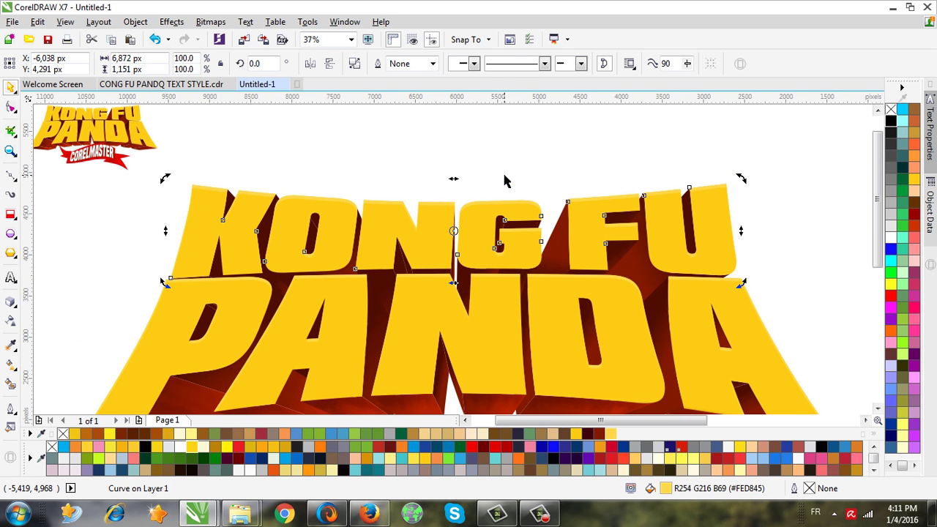
{"action": "left_click", "coordinate": [806, 236]}
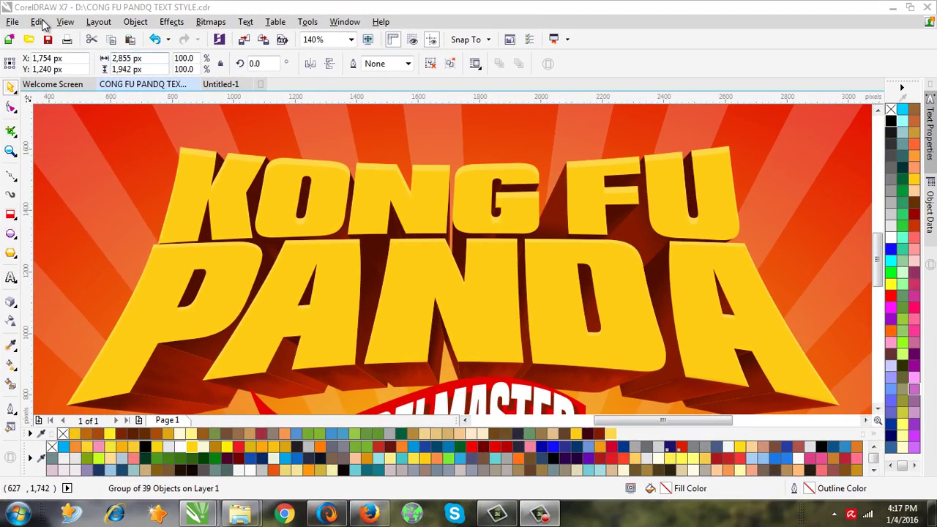
Step: Open the Edit menu in the CONG FU PANDQ TEXT STYLE.cdr document
{"action": "left_click", "coordinate": [46, 23]}
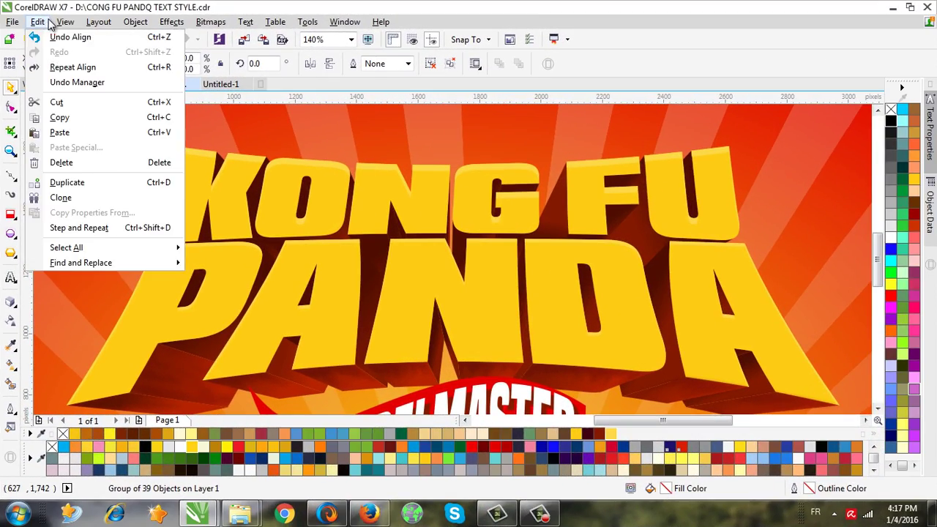